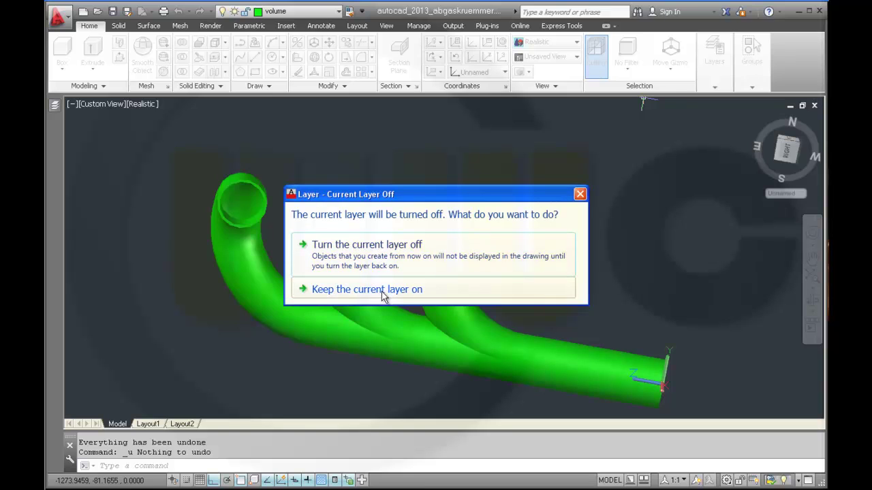
# Keep the volume layer on, and make the sketches layer current and visible
pyautogui.click(579, 195)
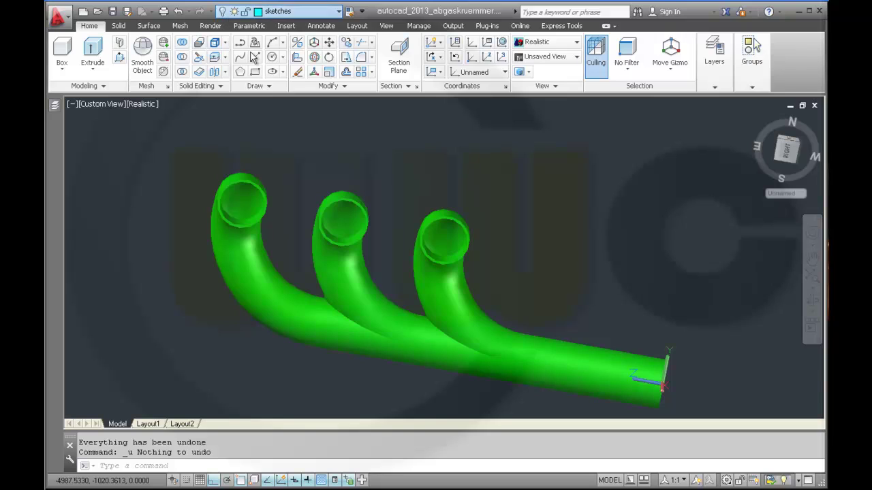
pyautogui.click(227, 98)
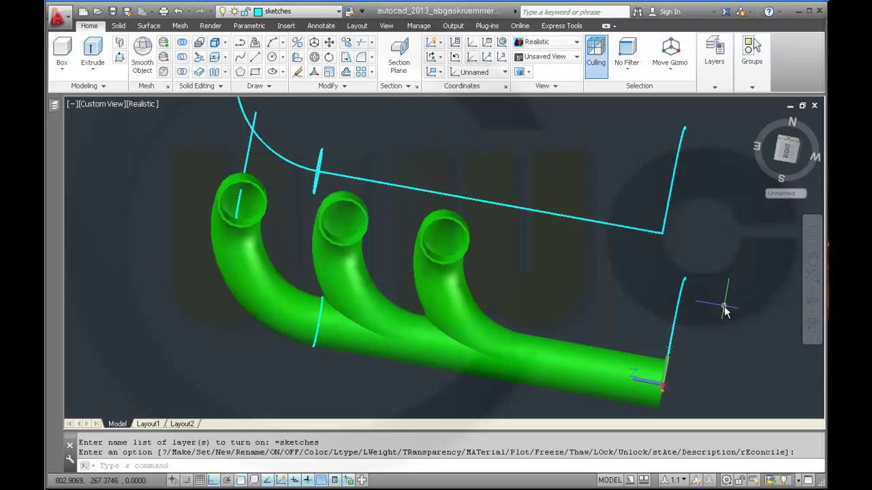
# Rotate the UCS at the open end of the collector pipe 180 degrees around its Y axis
pyautogui.keyDown('shift'); pyautogui.moveTo(726, 306); pyautogui.dragTo(683, 319, button='middle'); pyautogui.keyUp('shift')
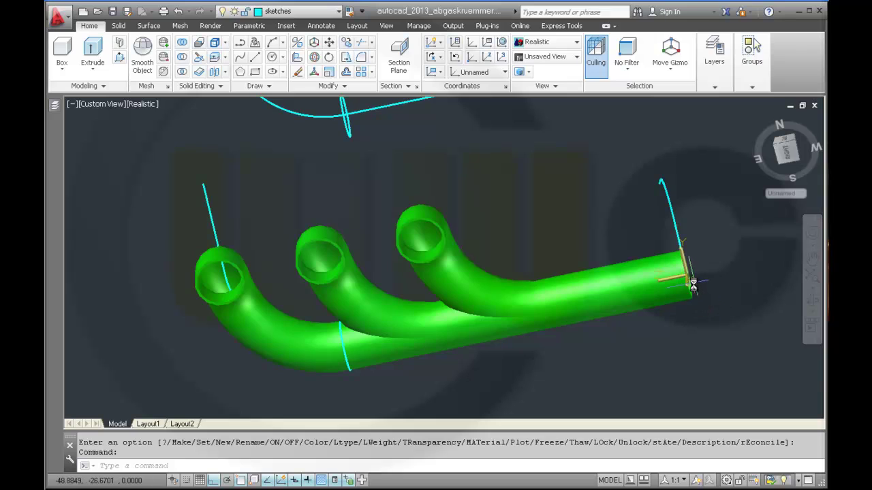
pyautogui.click(688, 286)
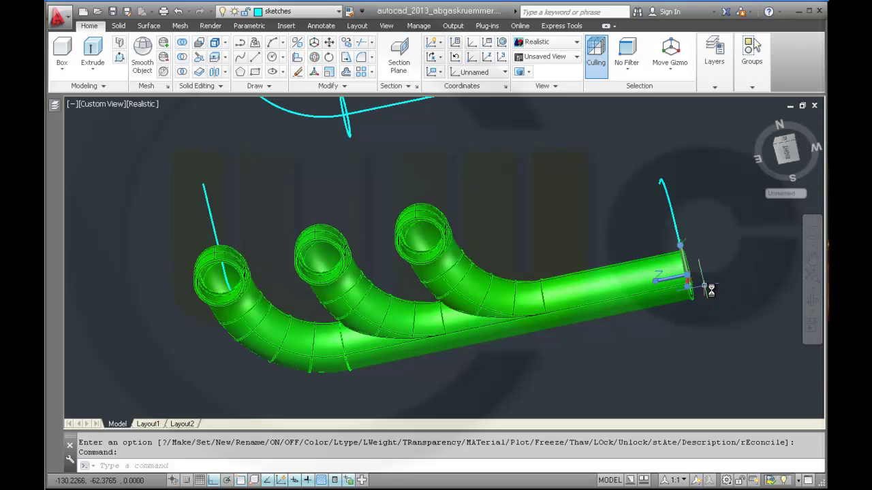
pyautogui.moveTo(687, 290)
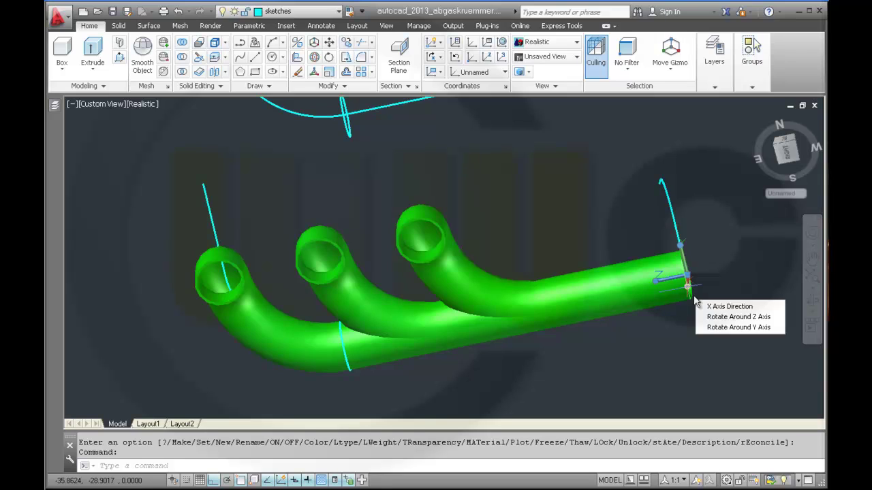
pyautogui.click(706, 327)
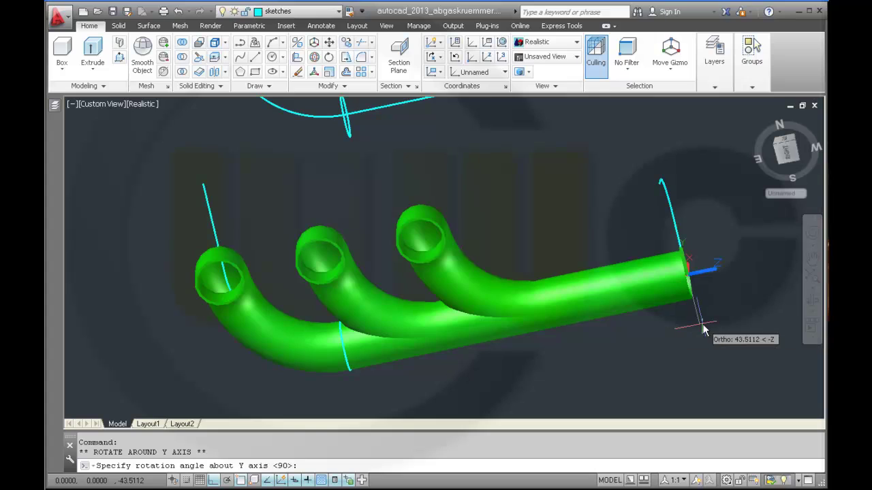
pyautogui.press('Return')
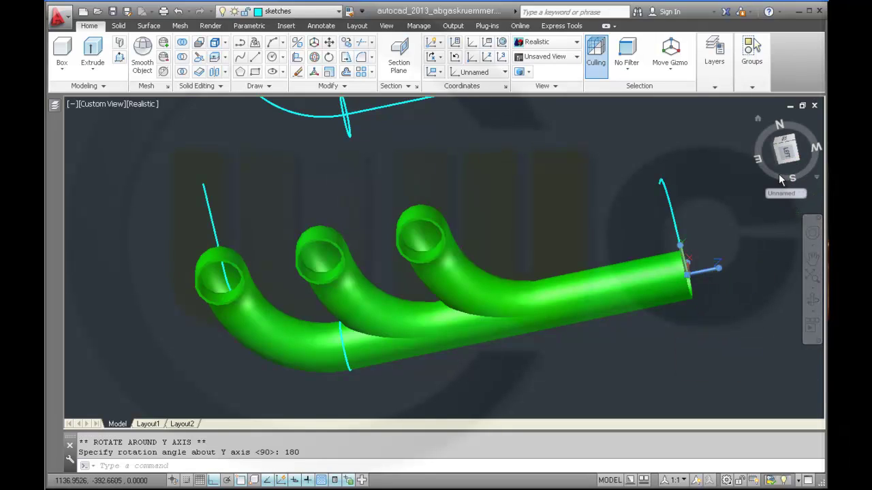
# Draw a circle of radius 10 in the free space between the manifold and the separate sketch curves
pyautogui.keyDown('shift'); pyautogui.moveTo(774, 183); pyautogui.dragTo(721, 229, button='middle'); pyautogui.keyUp('shift')
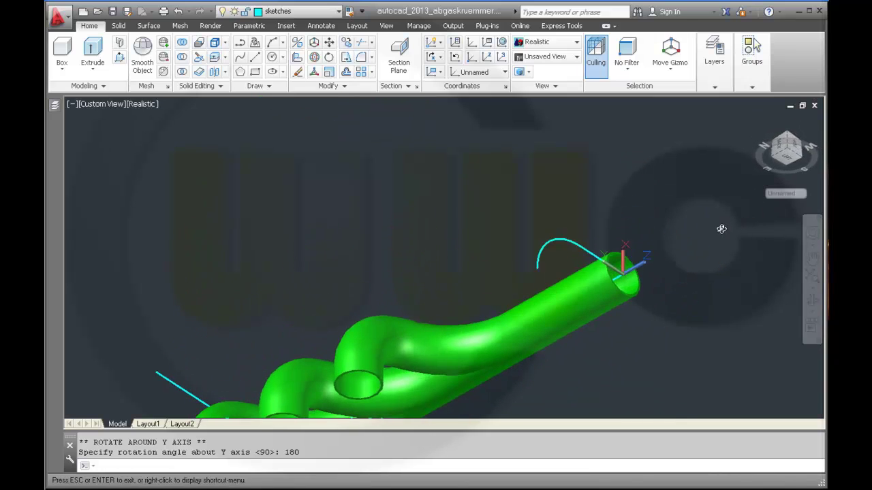
pyautogui.click(794, 150)
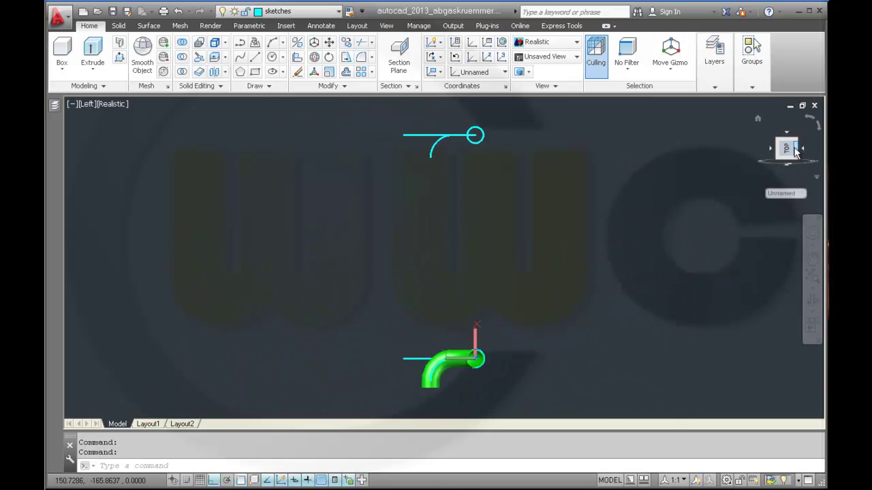
pyautogui.click(817, 126)
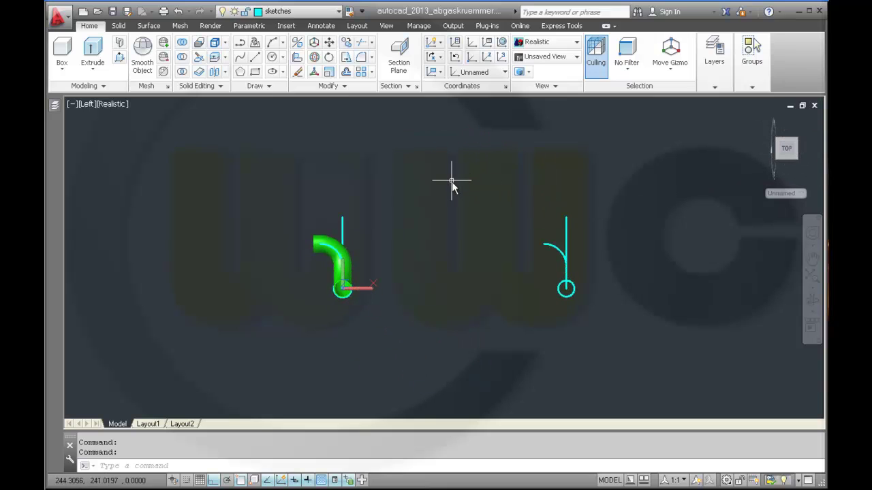
pyautogui.scroll(1, 401, 250)
pyautogui.scroll(1, 403, 250)
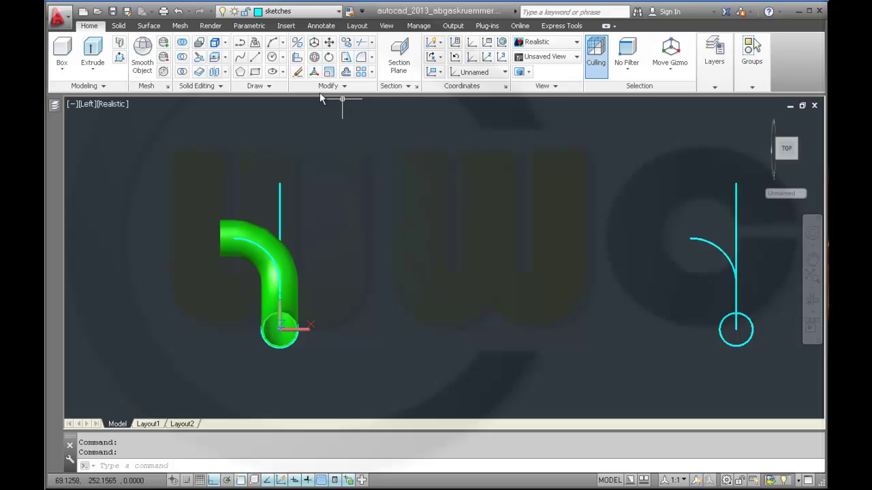
pyautogui.click(272, 59)
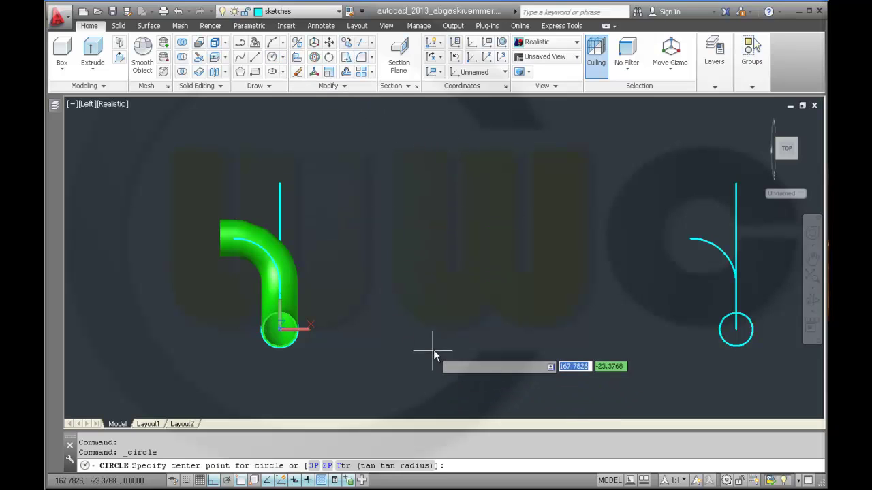
pyautogui.click(429, 320)
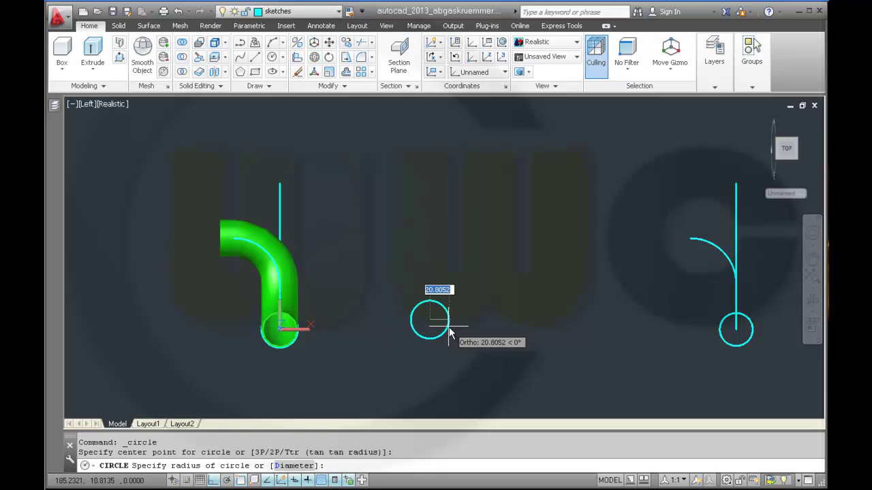
pyautogui.write('10')
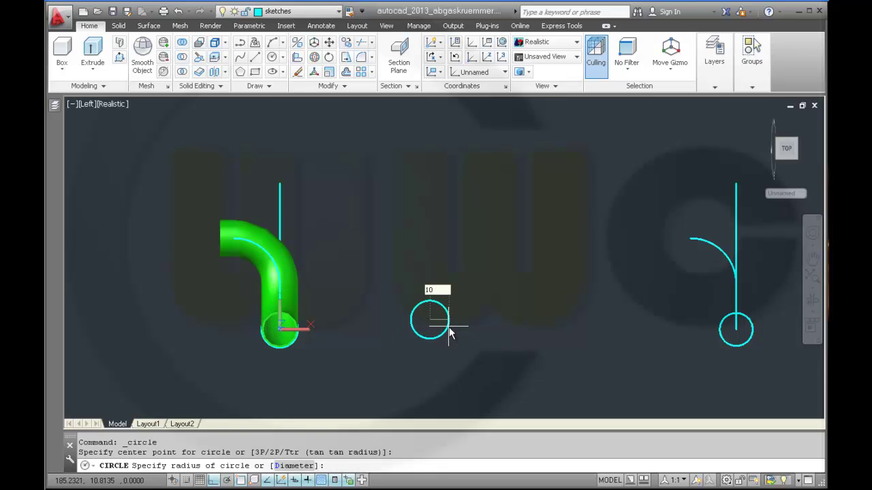
pyautogui.press('Return')
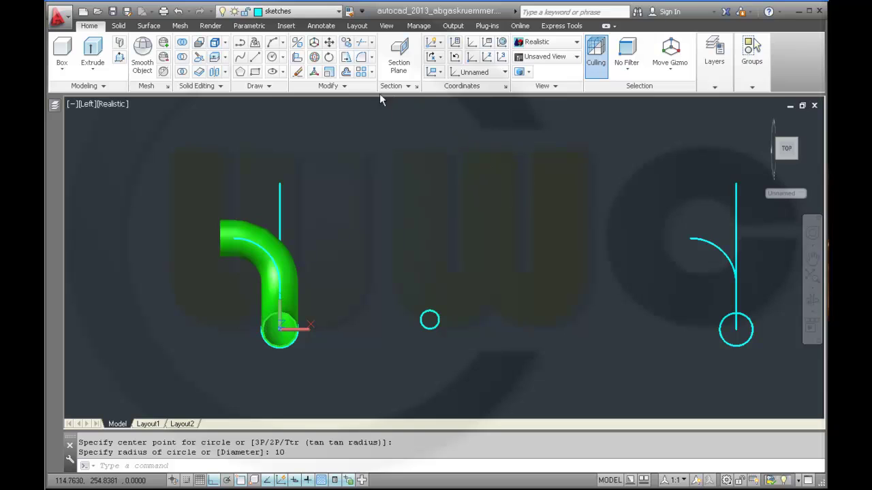
# Copy the radius 10 circle from its center horizontally to the right by 86.5
pyautogui.click(347, 43)
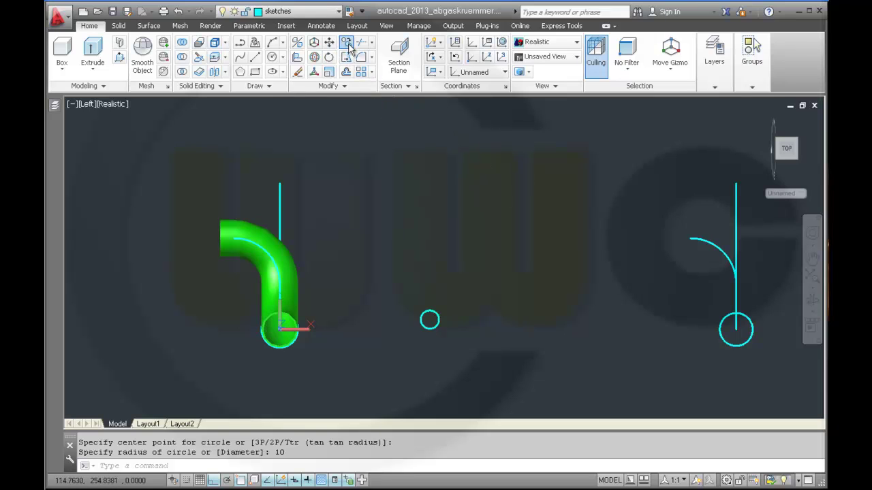
pyautogui.click(438, 318)
pyautogui.press('Return')
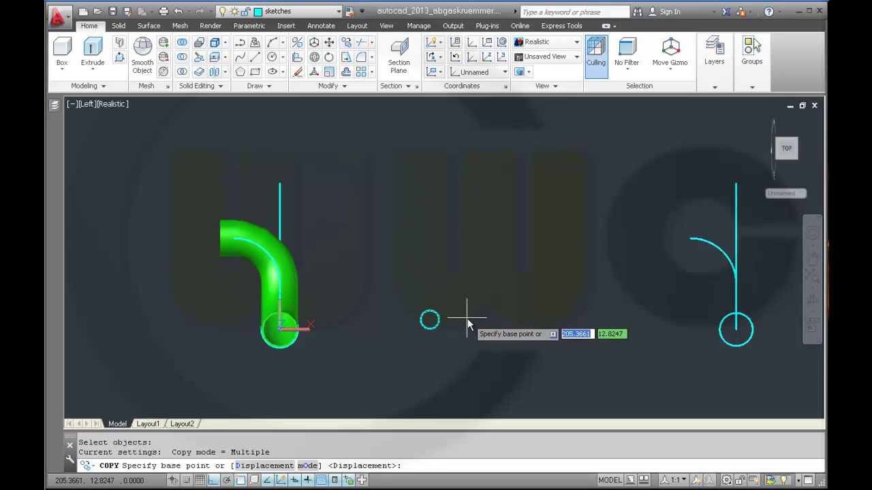
pyautogui.click(429, 319)
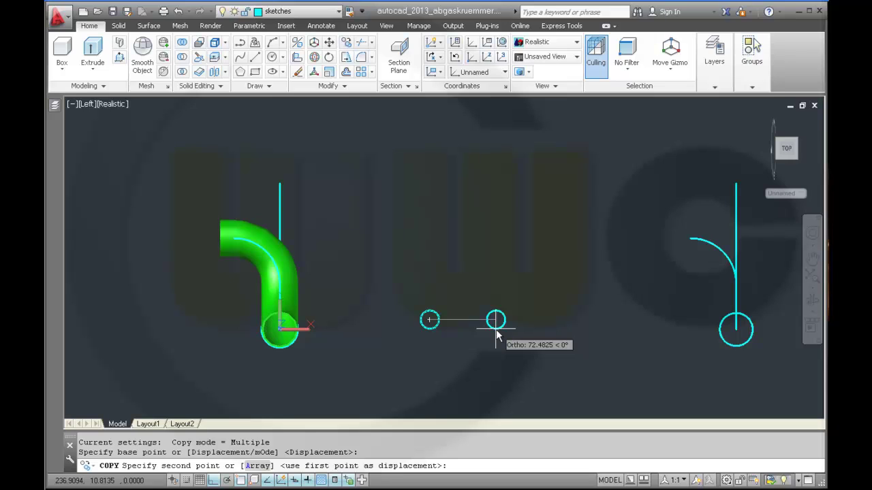
pyautogui.write('86')
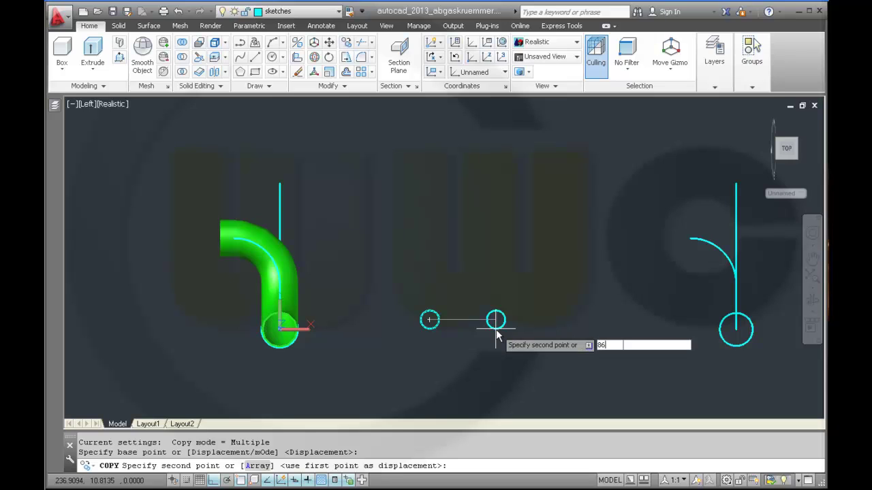
pyautogui.write('.5')
pyautogui.press('Return')
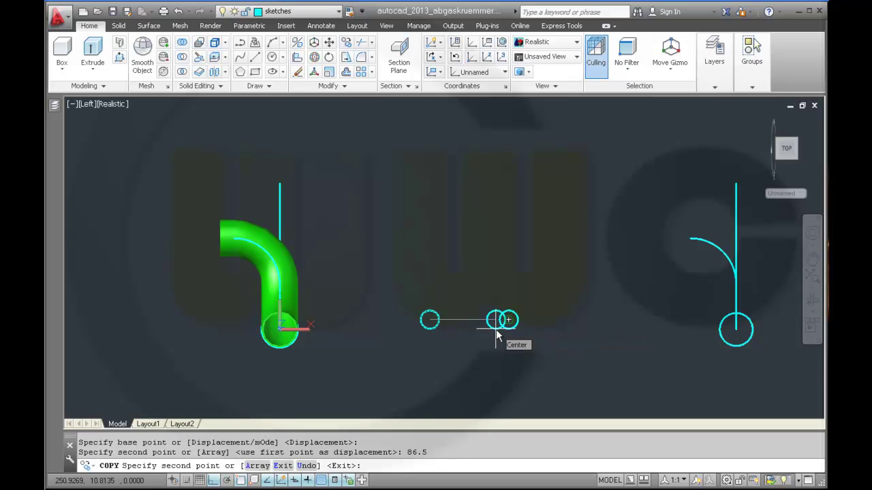
pyautogui.press('Escape')
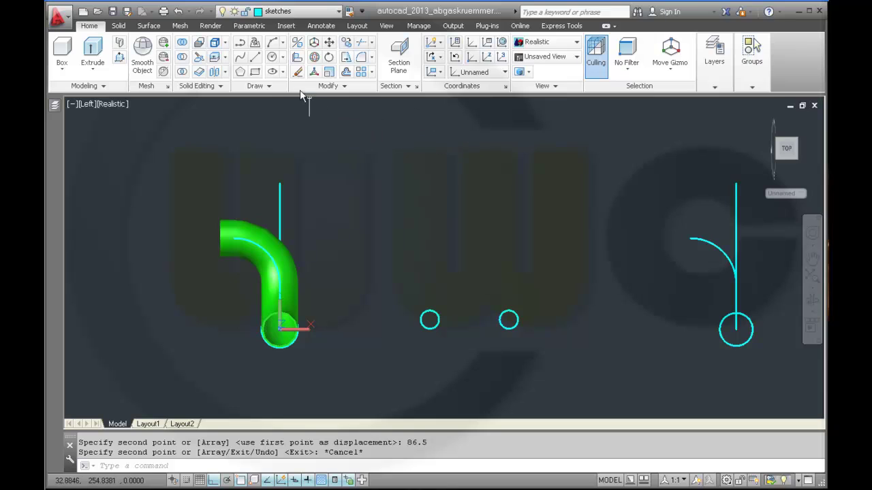
# Draw a horizontal line joining the bottom quadrants of the two small circles
pyautogui.click(254, 60)
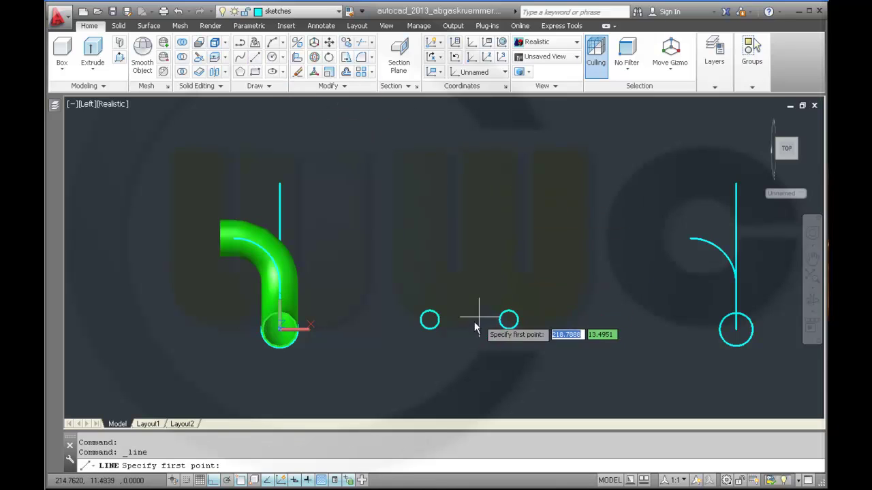
pyautogui.click(429, 333)
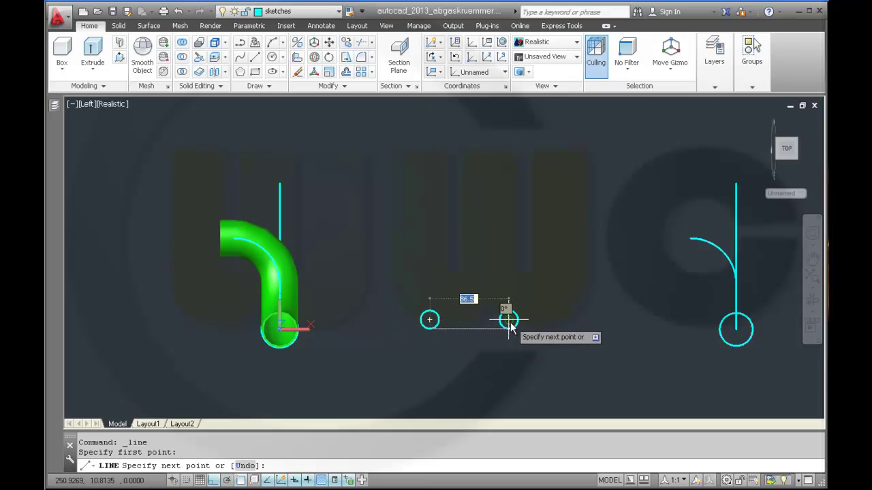
pyautogui.click(510, 333)
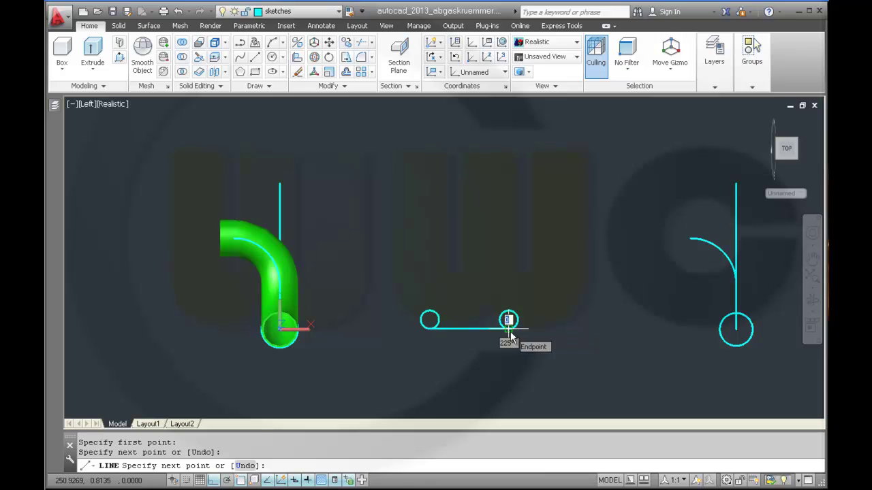
pyautogui.press('Escape')
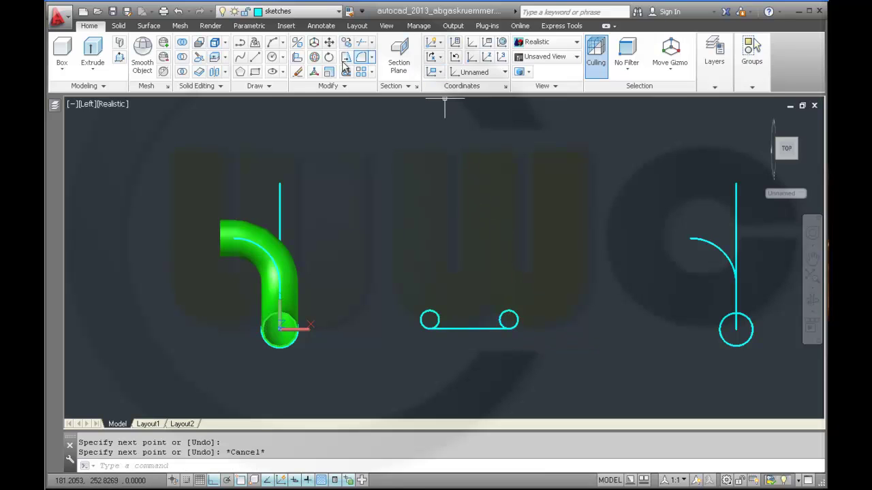
# Draw vertical lines upward from the outer quadrants of the small circles, about 139 long on the left and about 142 on the right
pyautogui.click(255, 57)
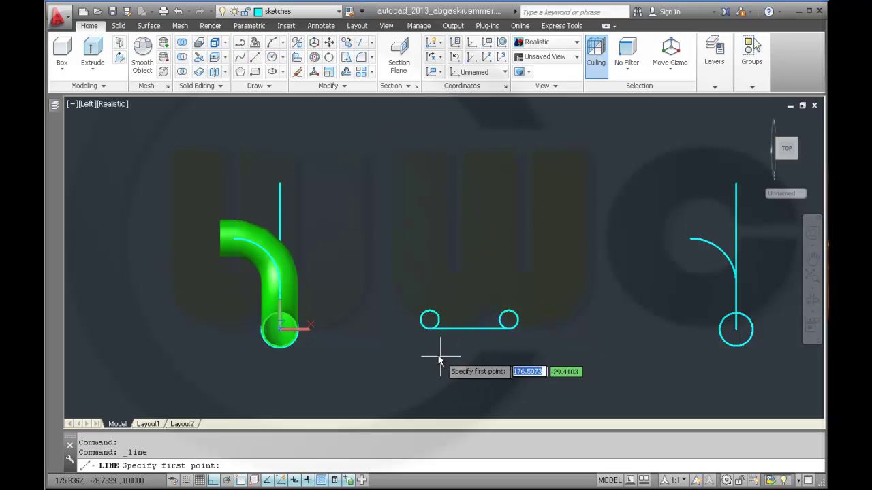
pyautogui.click(421, 320)
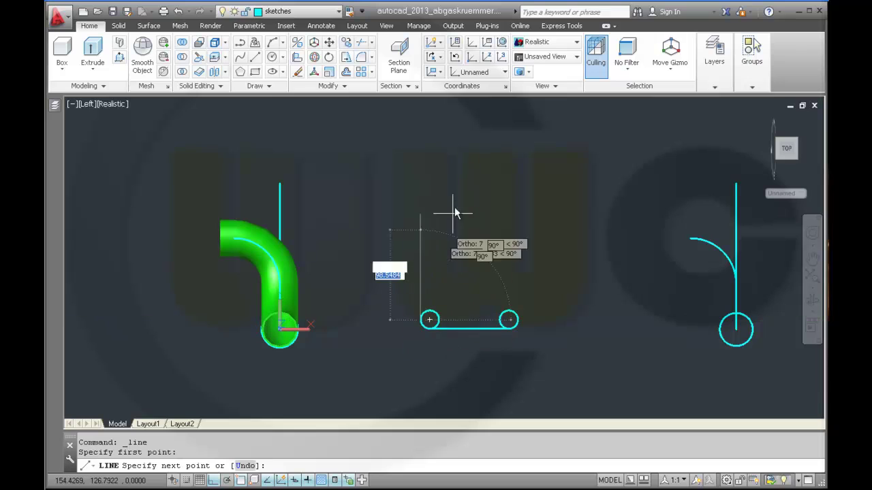
pyautogui.click(428, 194)
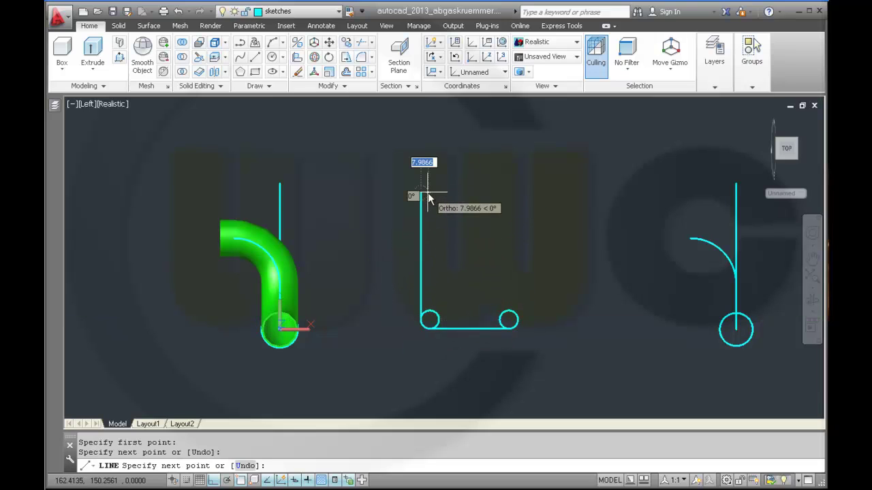
pyautogui.press('Escape')
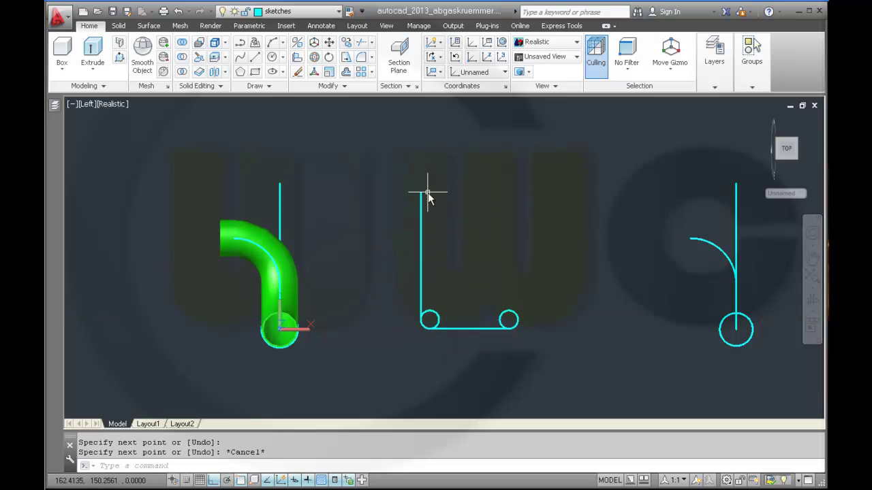
pyautogui.click(256, 59)
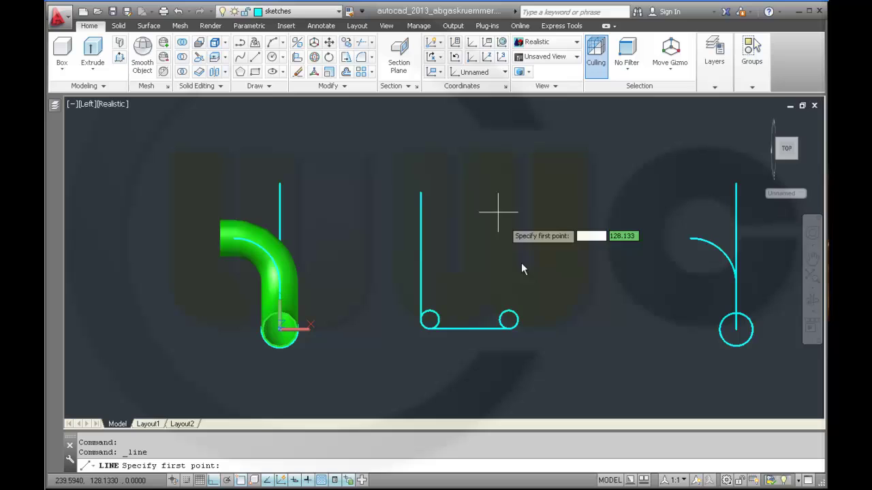
pyautogui.click(508, 320)
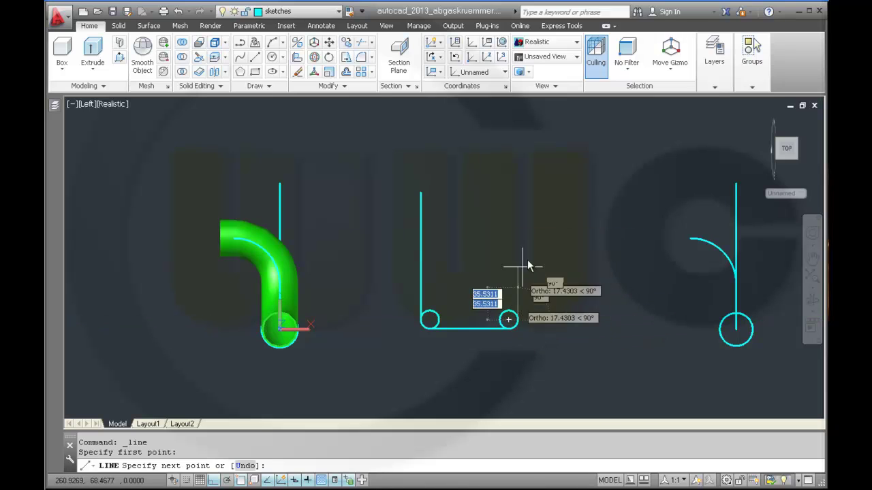
pyautogui.click(517, 190)
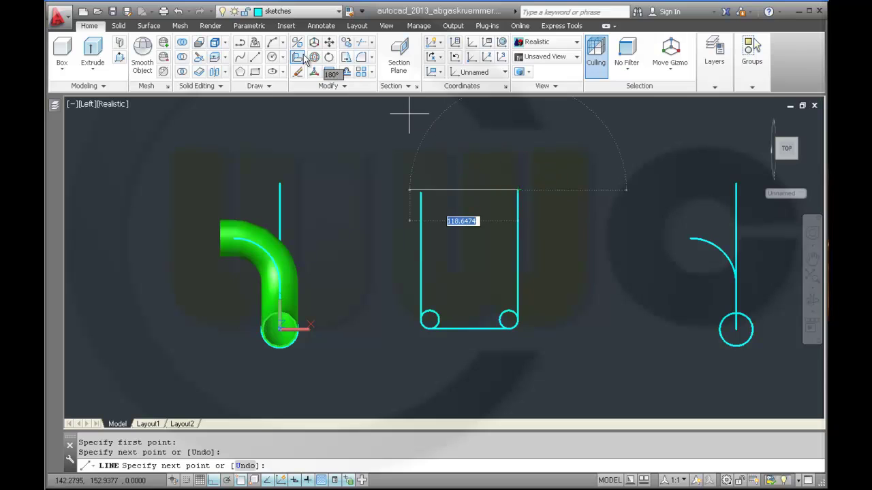
# Rotate the left vertical line by -30 degrees about the center of the left small circle
pyautogui.click(329, 56)
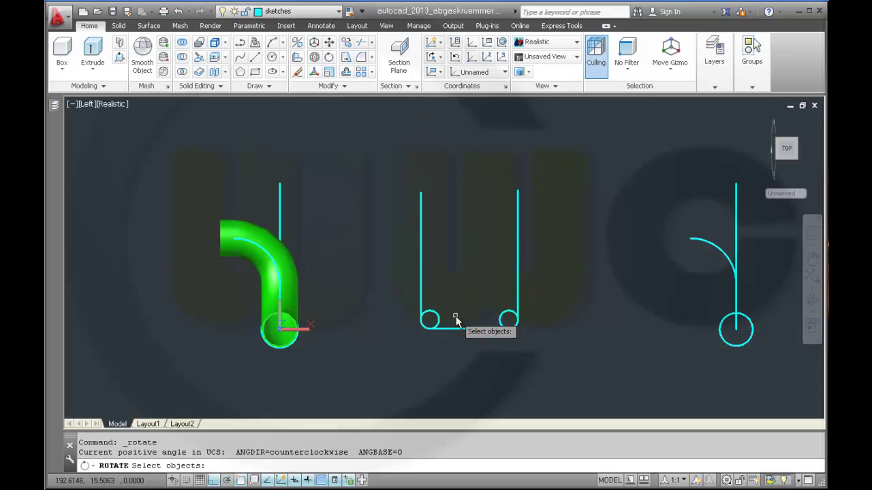
pyautogui.click(420, 291)
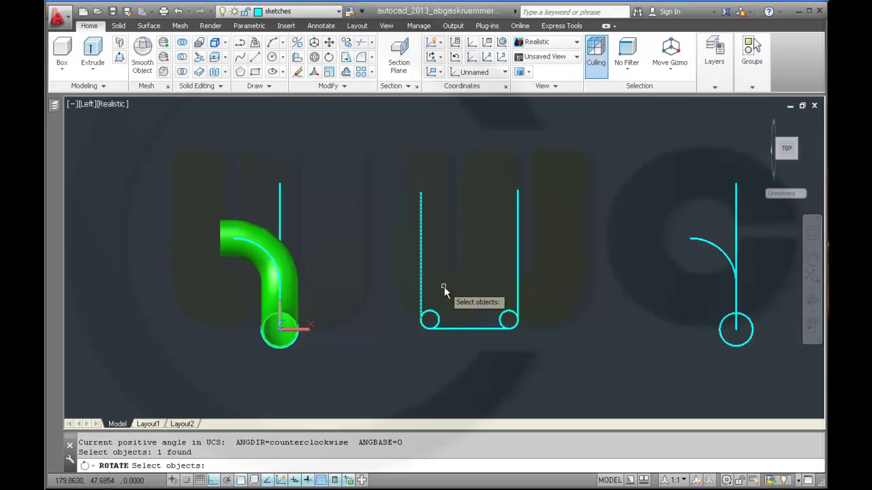
pyautogui.press('Return')
pyautogui.click(429, 321)
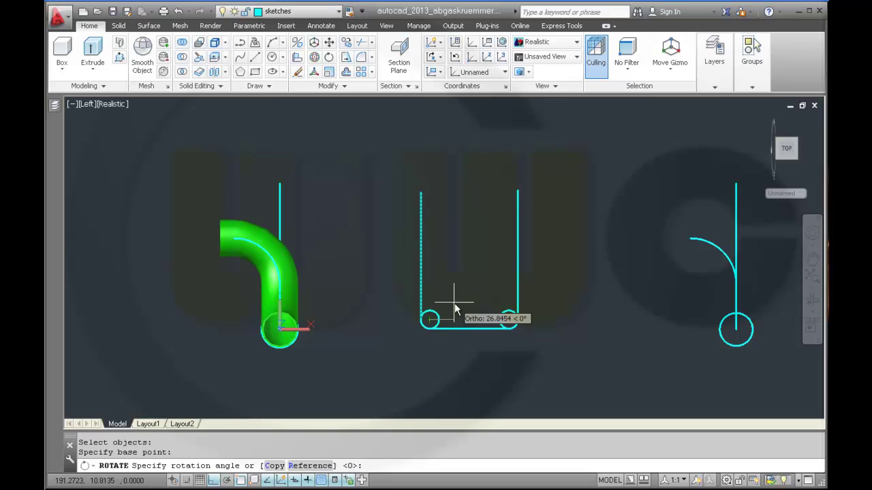
pyautogui.write('-30')
pyautogui.press('Return')
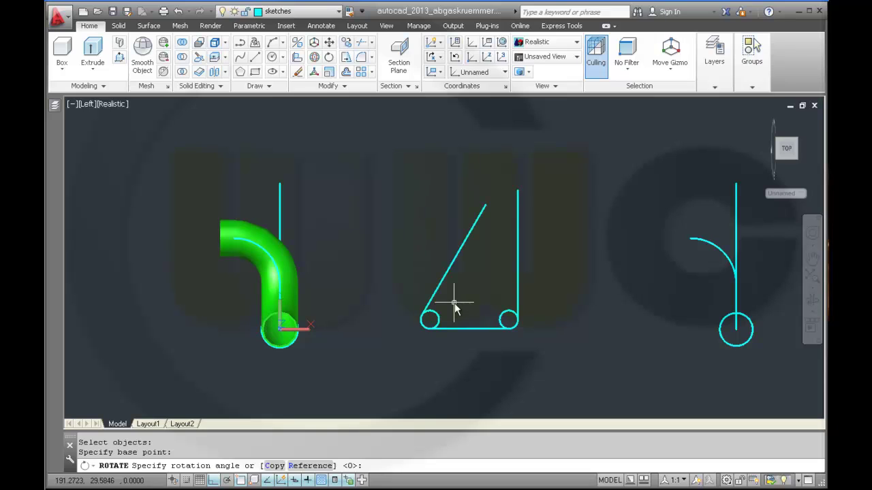
# Rotate the right vertical line by 30 degrees about the center of the right small circle
pyautogui.click(331, 45)
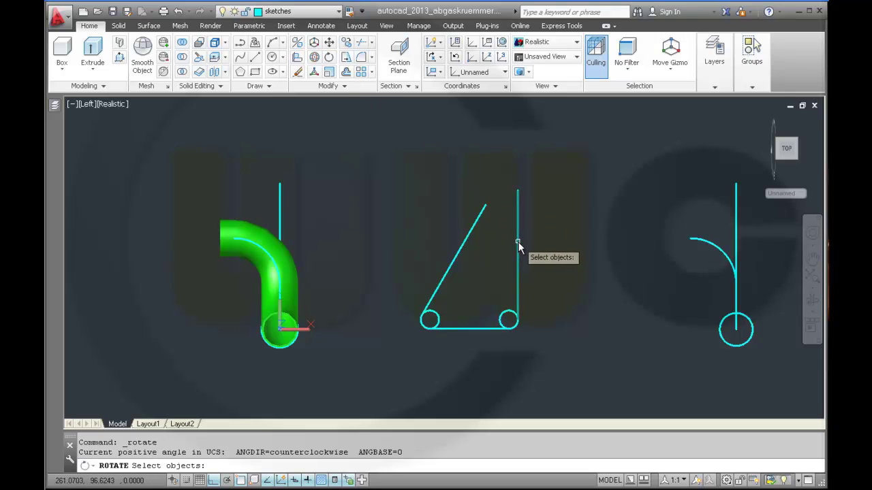
pyautogui.click(517, 243)
pyautogui.press('Return')
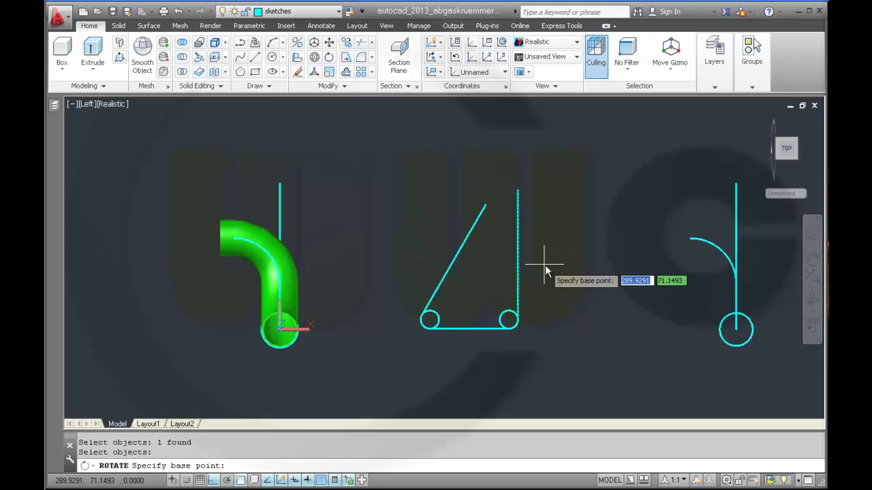
pyautogui.click(511, 320)
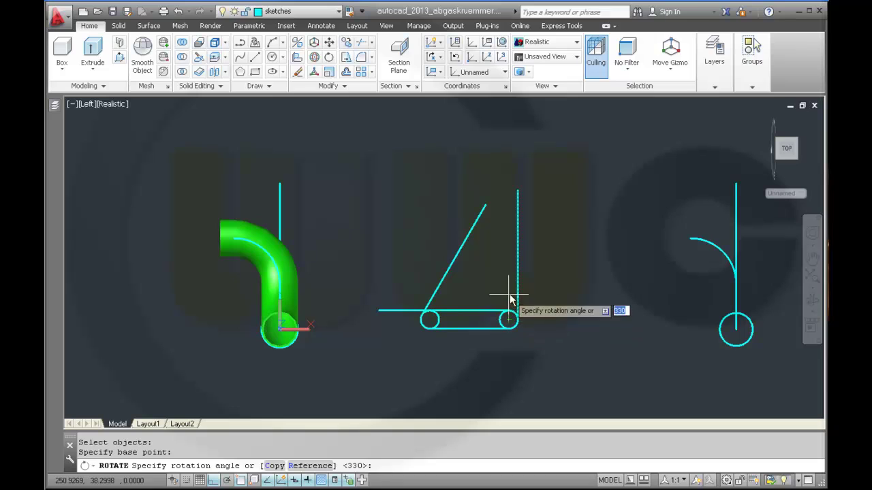
pyautogui.write('30')
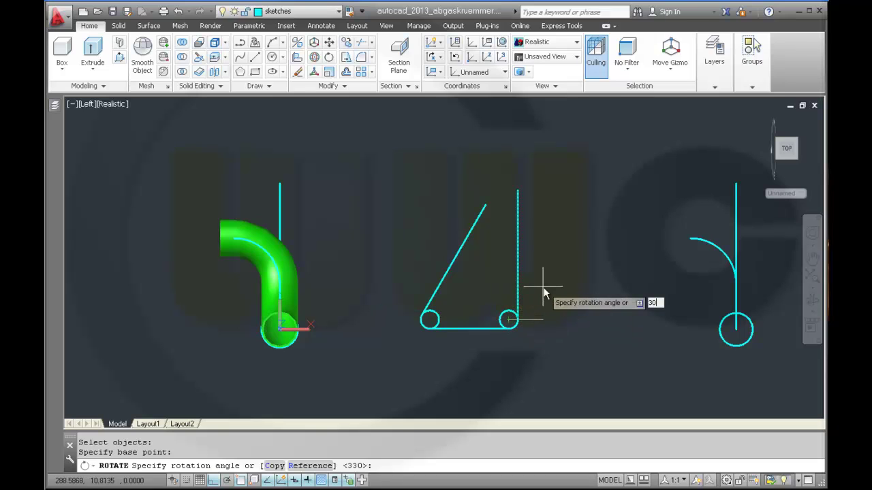
pyautogui.press('Return')
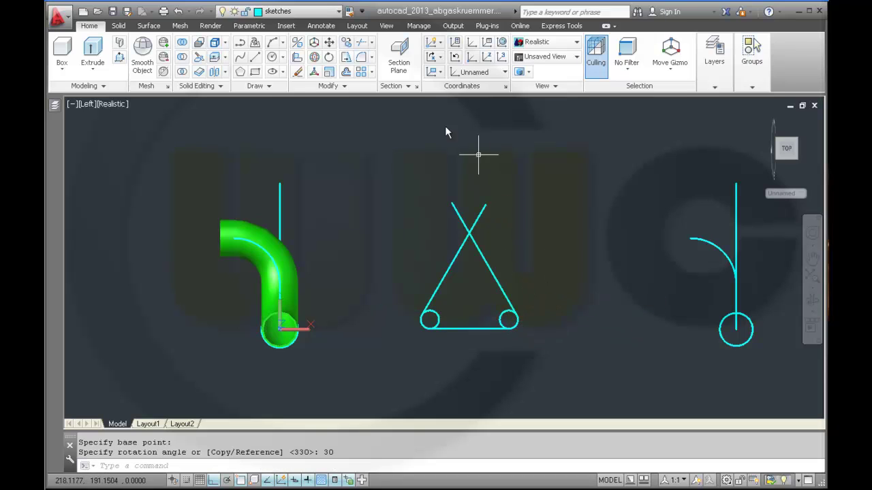
# Fillet the crossing of the two slanted lines with a radius of 10 to round the triangle's upper corner
pyautogui.click(361, 57)
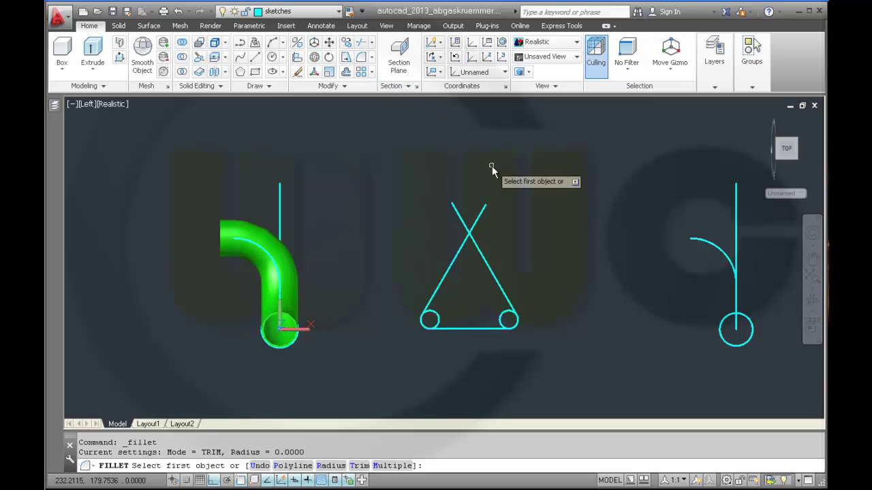
pyautogui.rightClick(491, 165)
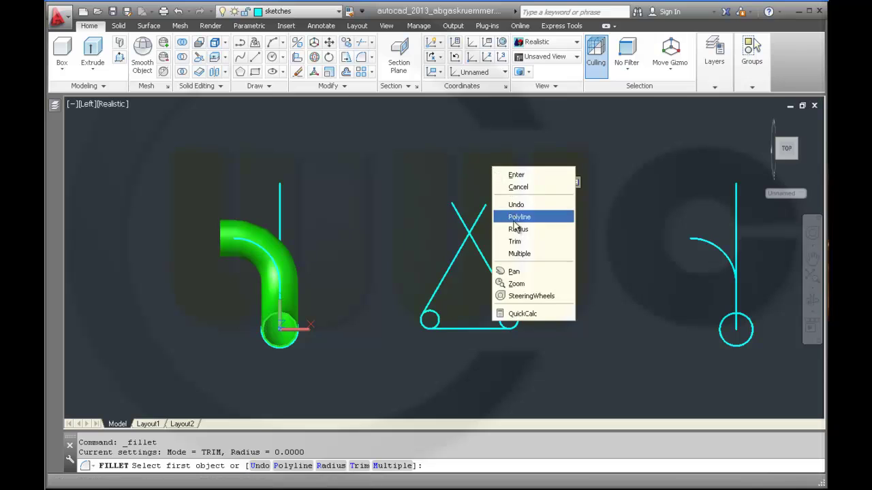
pyautogui.click(514, 227)
pyautogui.write('10')
pyautogui.press('Return')
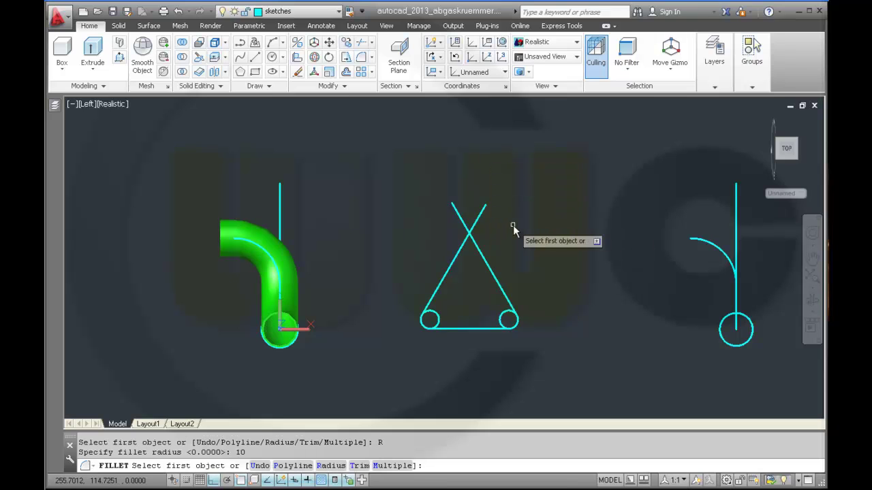
pyautogui.click(467, 252)
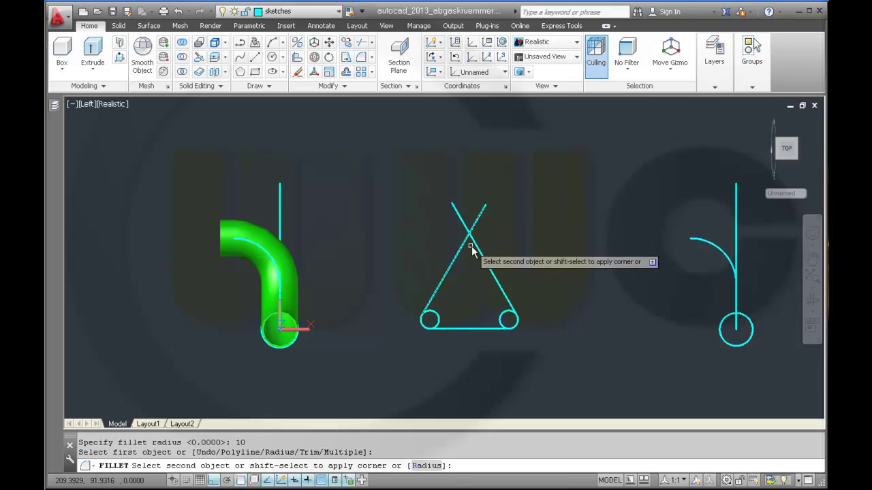
pyautogui.click(474, 247)
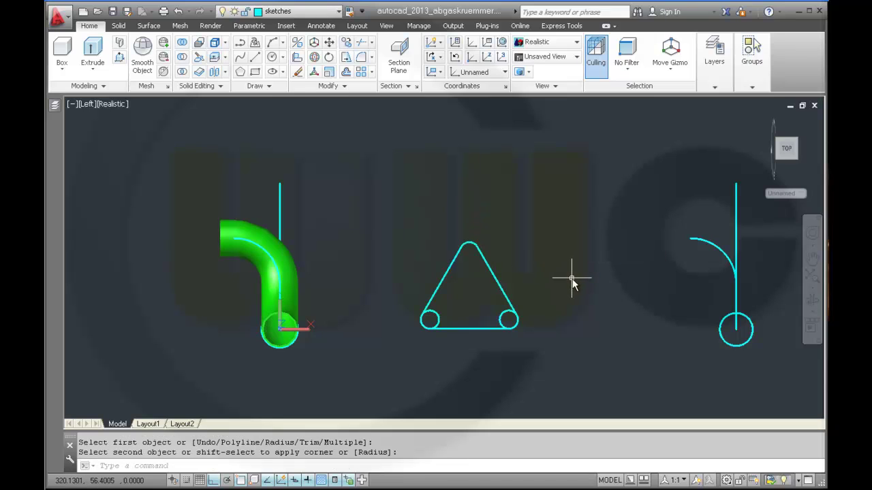
# Trim away the inner arcs of both small circles so only the triangle's rounded outline remains
pyautogui.click(363, 45)
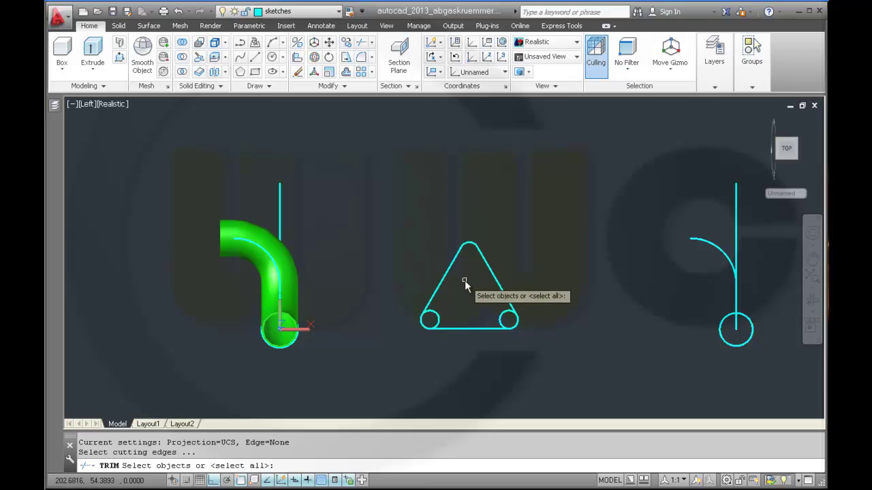
pyautogui.click(385, 210)
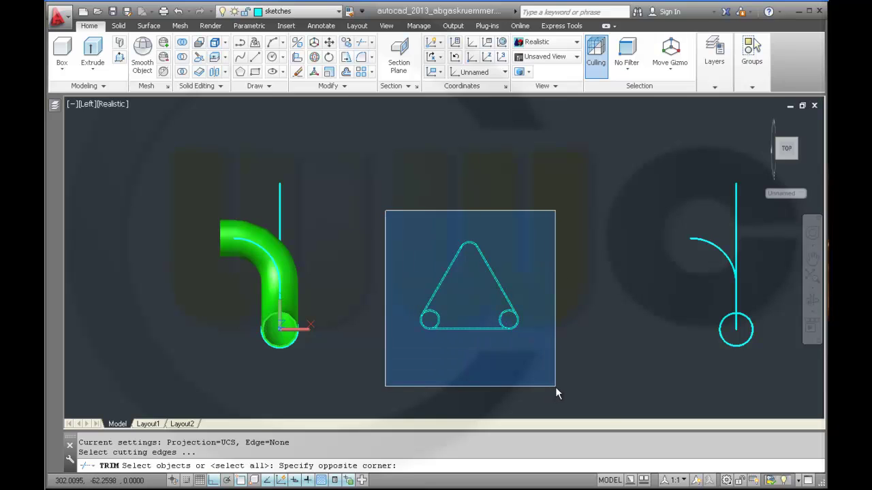
pyautogui.click(555, 387)
pyautogui.press('Return')
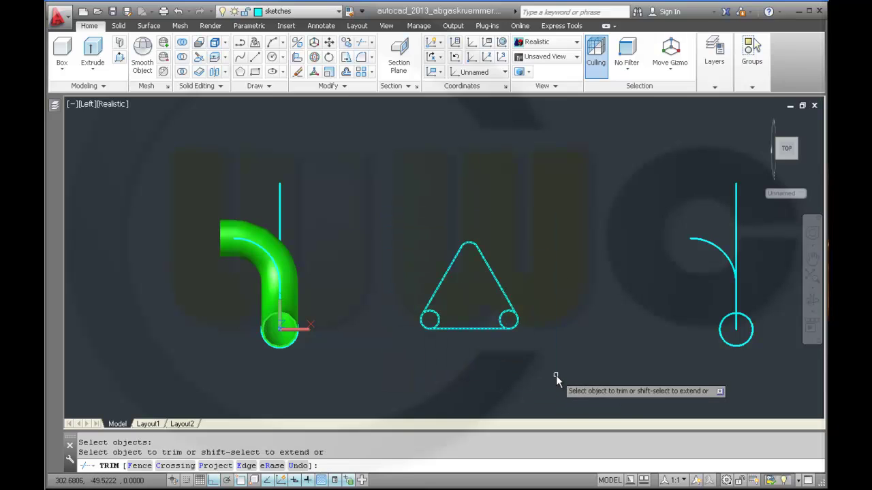
pyautogui.click(436, 317)
pyautogui.click(503, 317)
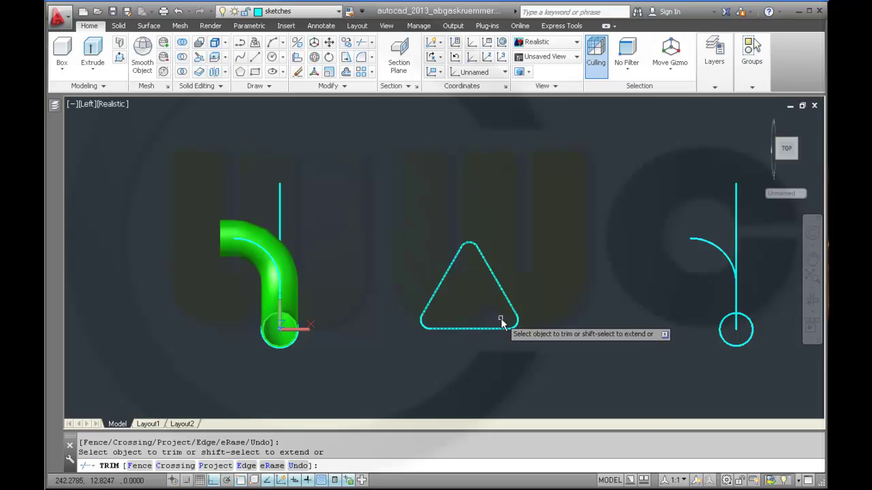
pyautogui.rightClick(531, 222)
pyautogui.click(553, 229)
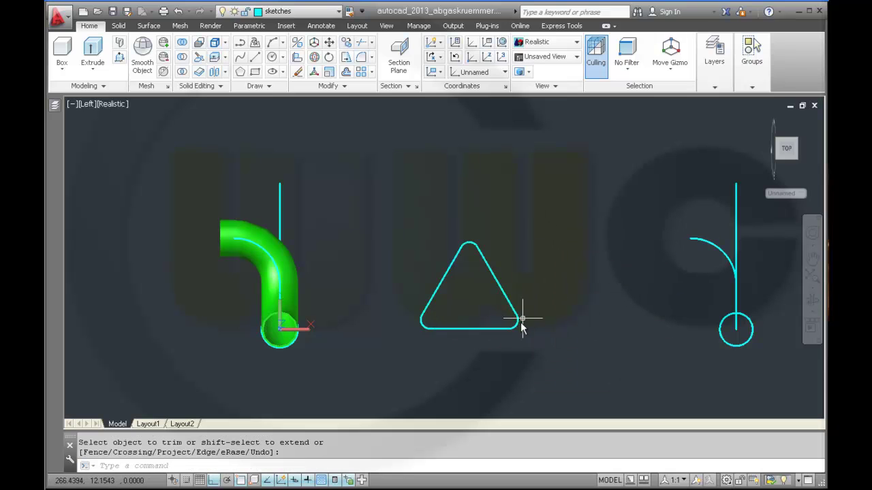
# Draw a three-point circle through the centers of the triangle's three corner arcs
pyautogui.scroll(3, 519, 324)
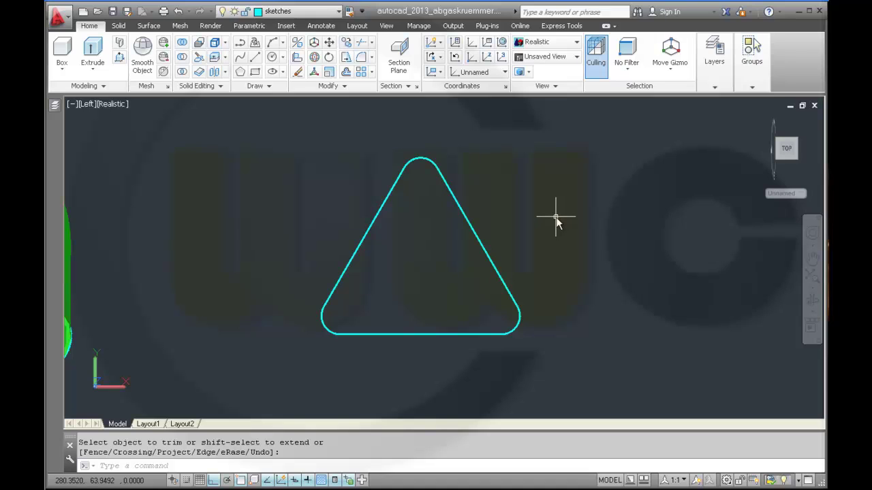
pyautogui.click(283, 58)
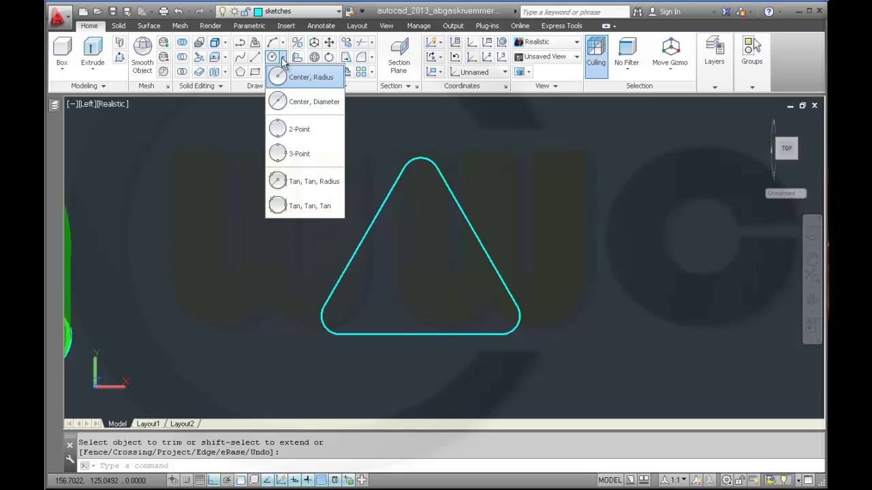
pyautogui.click(299, 154)
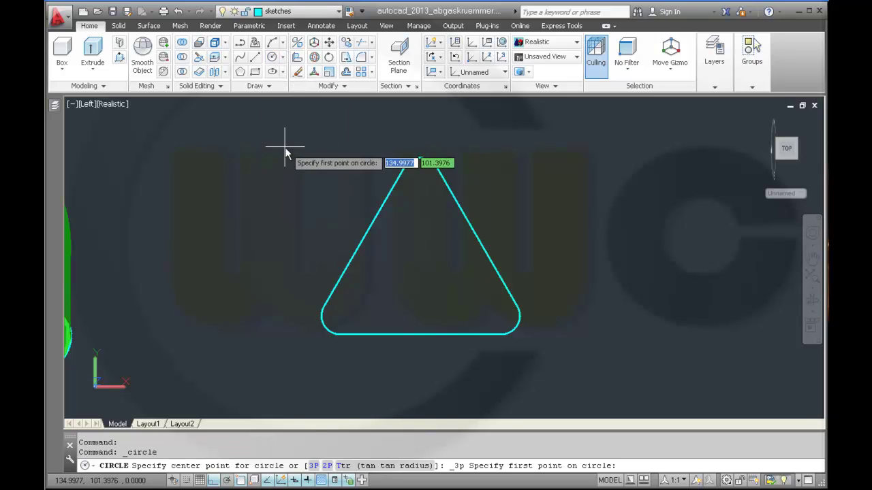
pyautogui.click(418, 179)
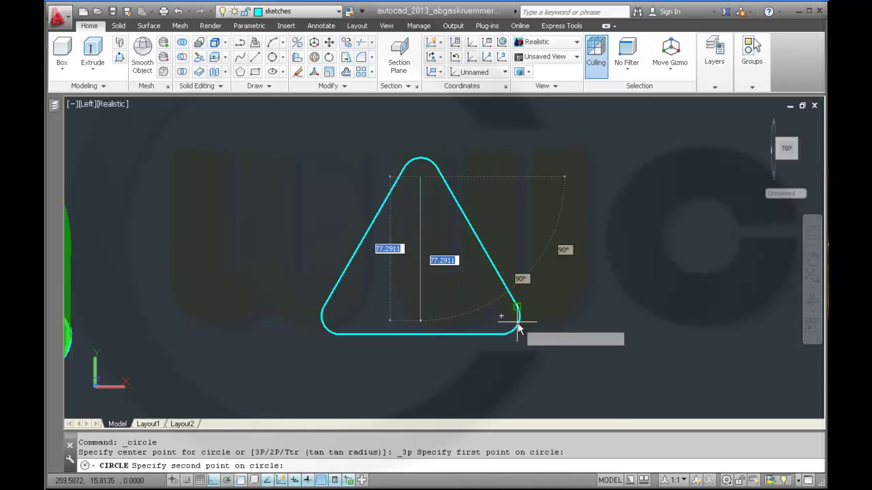
pyautogui.click(502, 321)
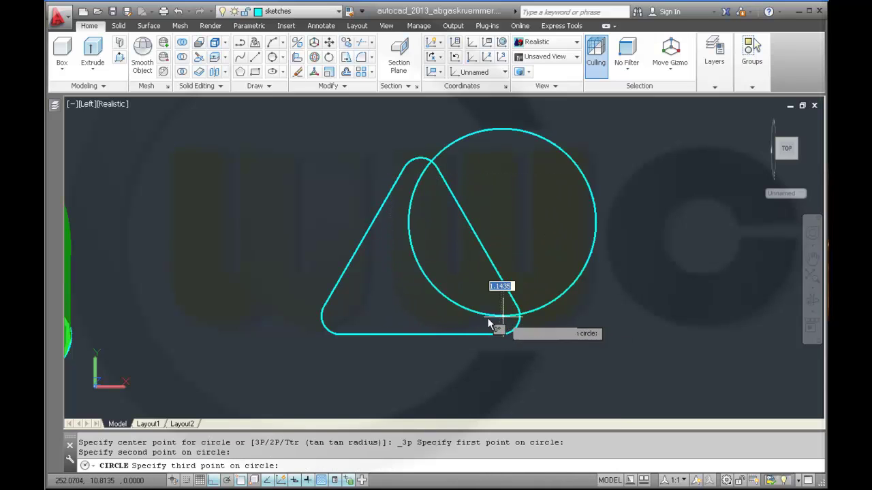
pyautogui.click(340, 318)
pyautogui.press('Escape')
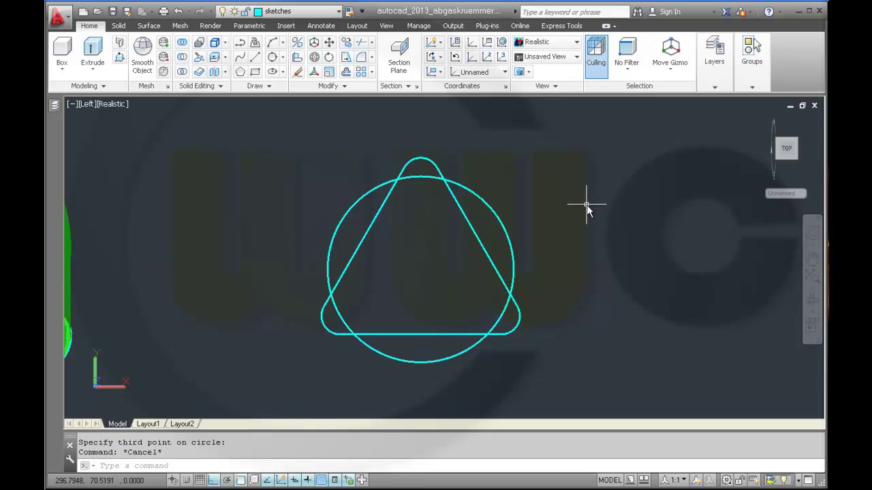
# Move the rounded triangle together with its circle from the circle's center to the origin 0,0
pyautogui.scroll(2, 565, 223)
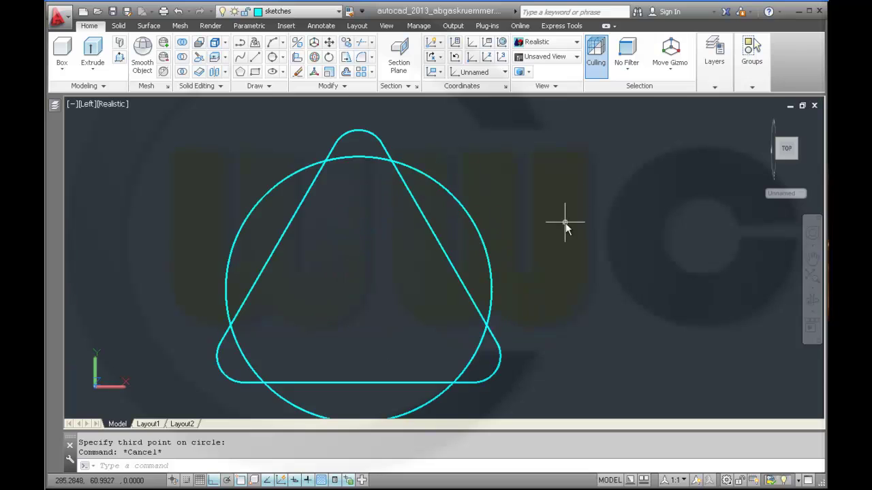
pyautogui.scroll(-5, 565, 225)
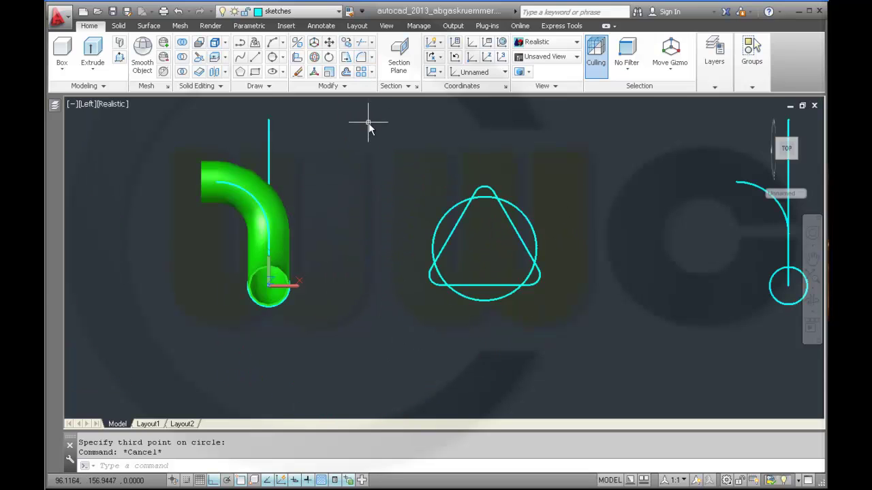
pyautogui.click(329, 44)
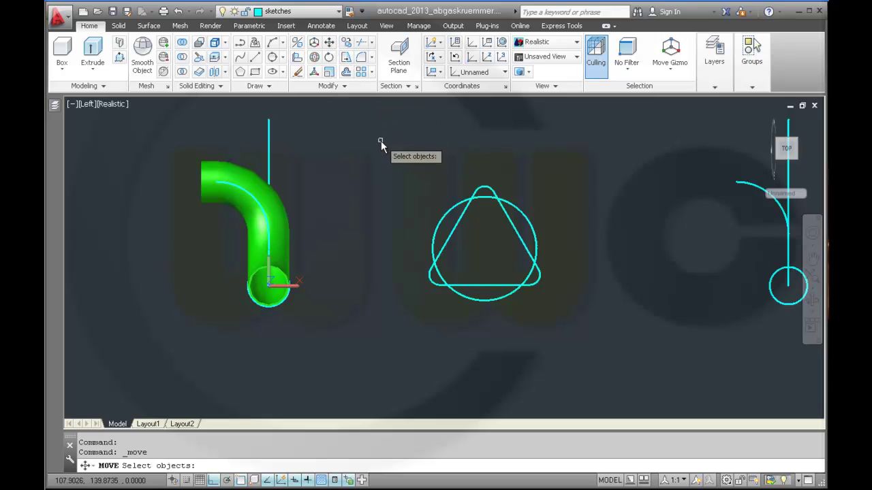
pyautogui.click(381, 141)
pyautogui.click(610, 357)
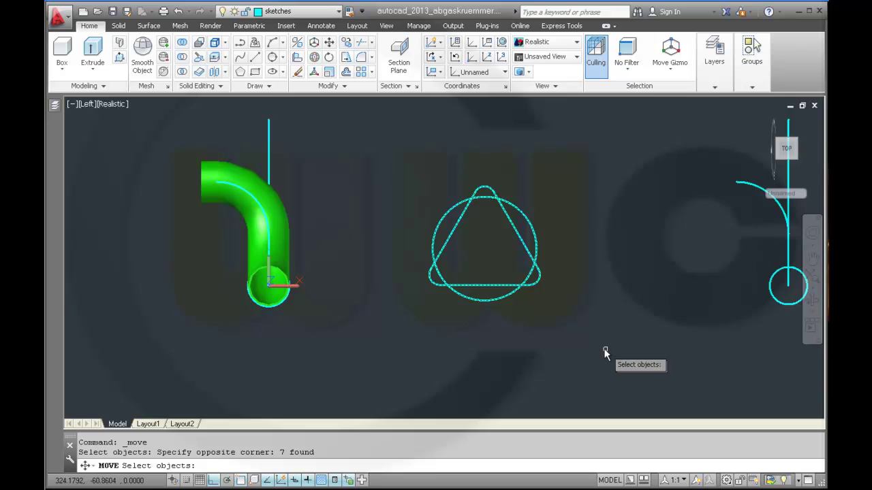
pyautogui.press('Return')
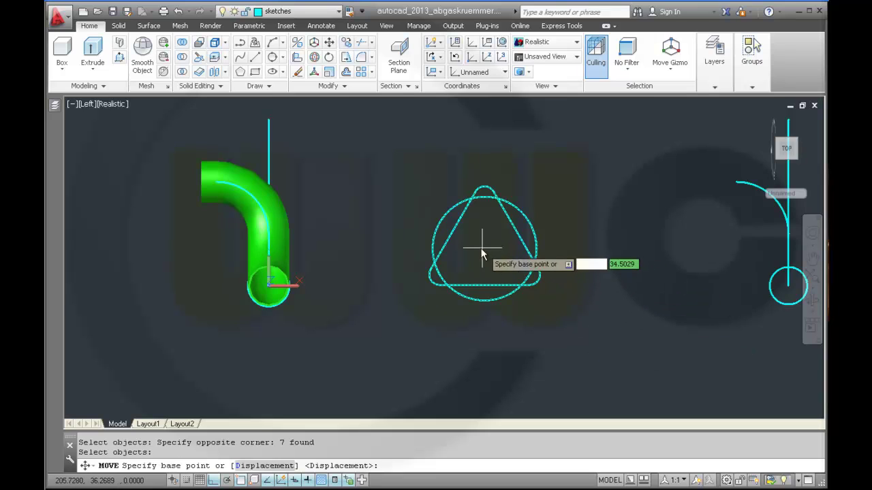
pyautogui.click(519, 227)
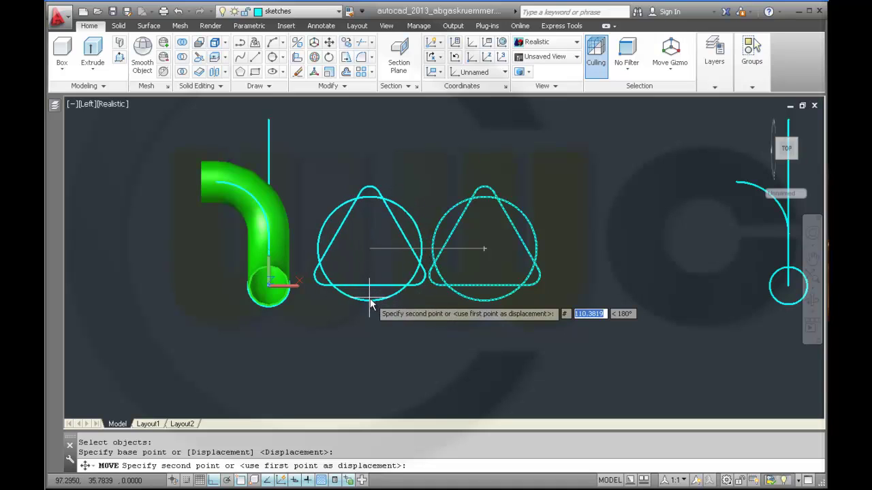
pyautogui.write('0')
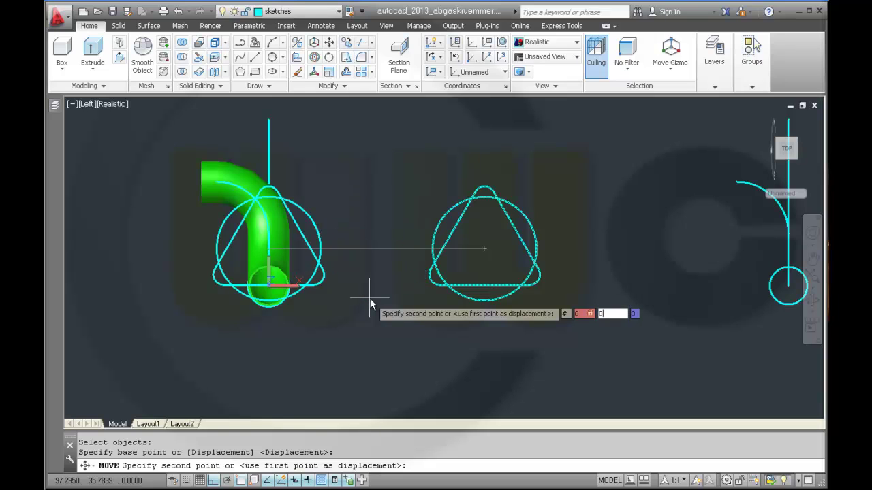
pyautogui.write(',0')
pyautogui.press('Return')
pyautogui.press('Escape')
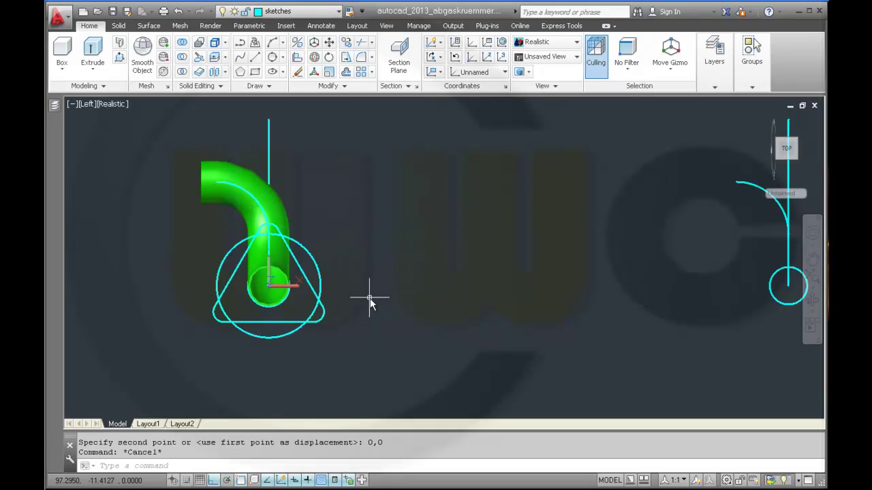
# Delete the large construction circle drawn through the corner arc centers of the rounded triangle
pyautogui.scroll(2, 373, 284)
pyautogui.moveTo(373, 284); pyautogui.dragTo(466, 293, button='middle')
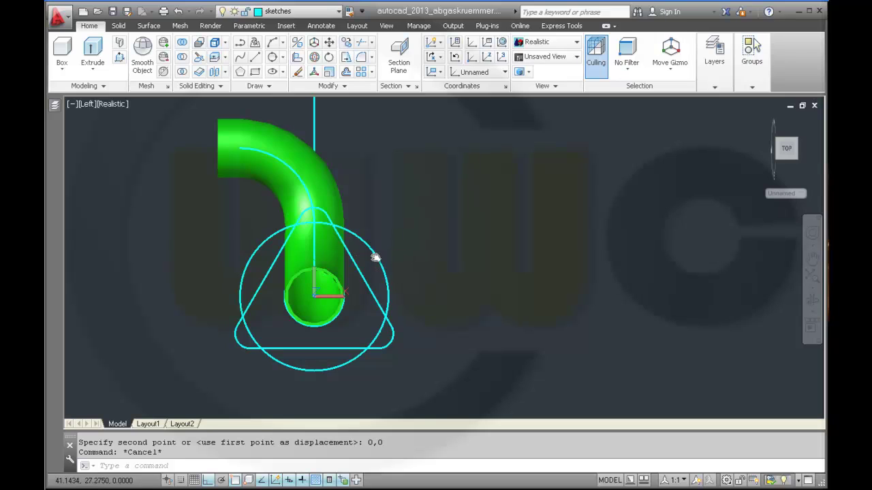
pyautogui.click(375, 256)
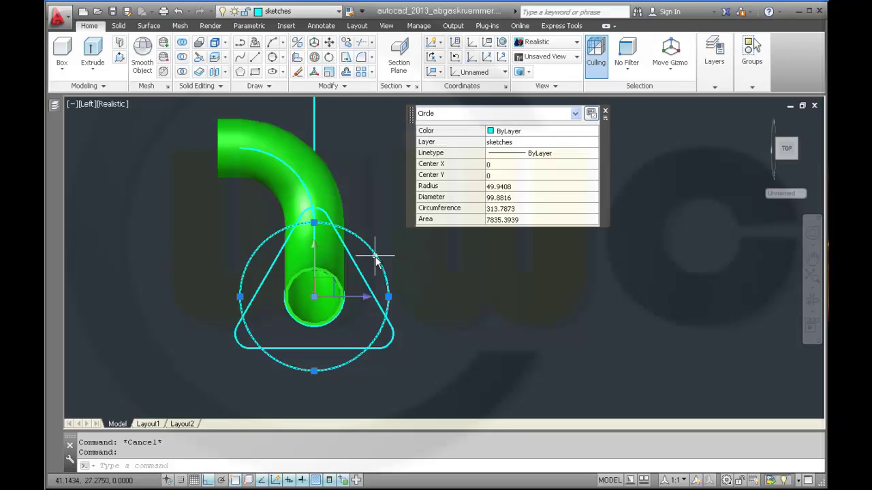
pyautogui.press('Delete')
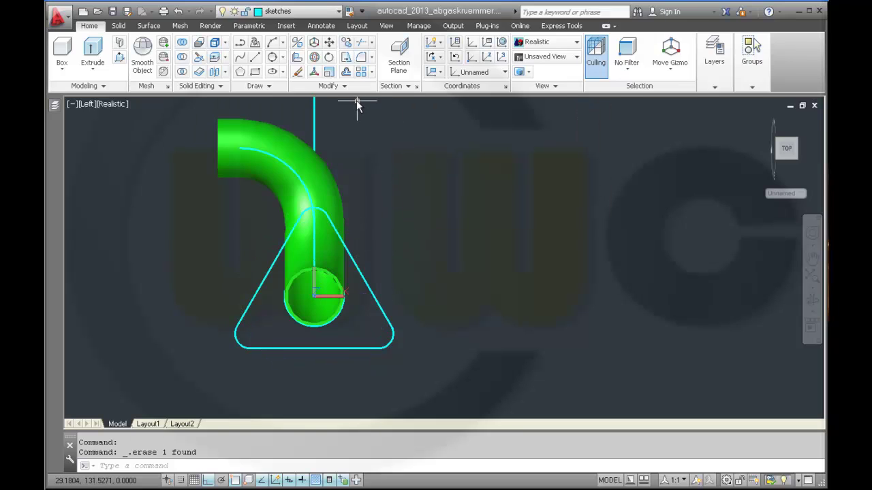
# Join the three lines and three corner arcs of the rounded triangle into a single polyline
pyautogui.click(340, 85)
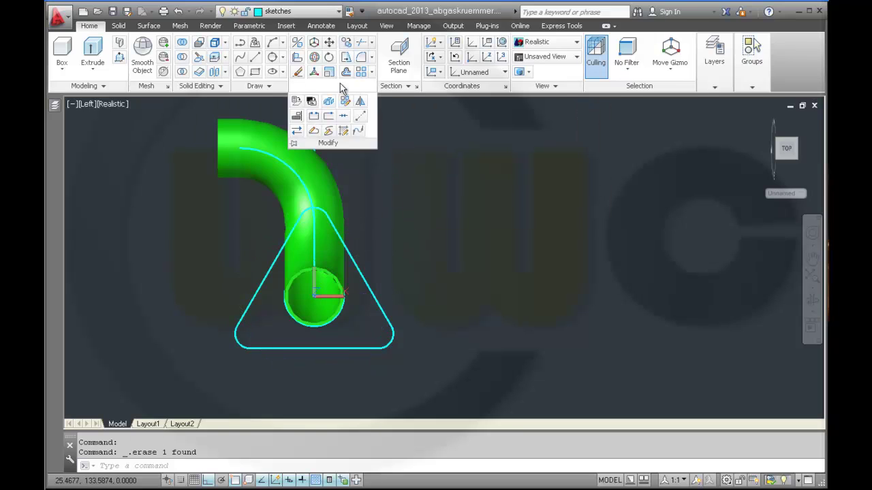
pyautogui.click(344, 120)
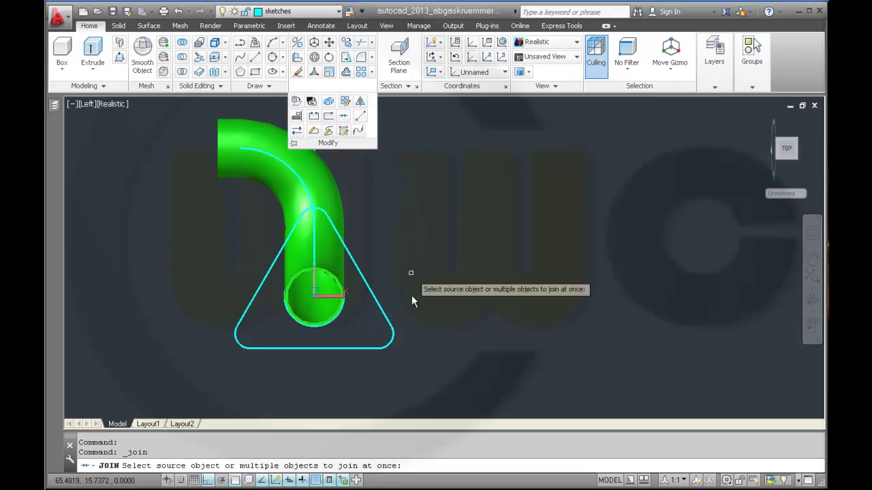
pyautogui.click(368, 349)
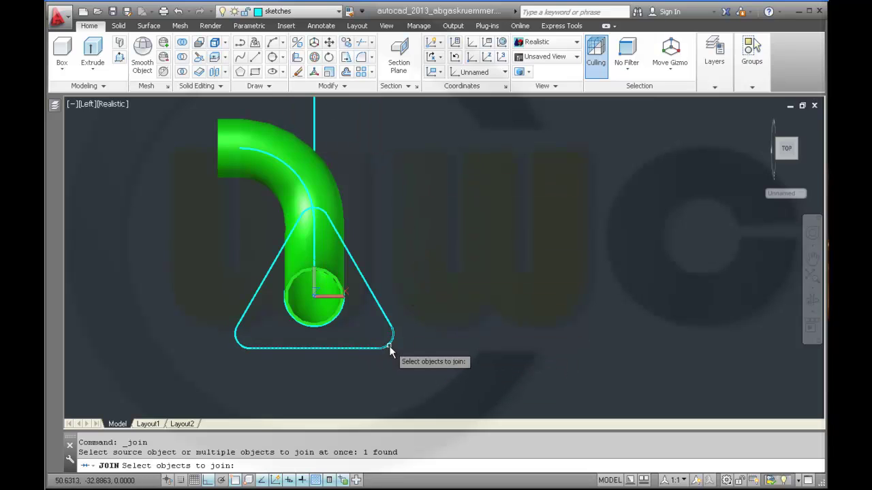
pyautogui.click(393, 338)
pyautogui.click(385, 318)
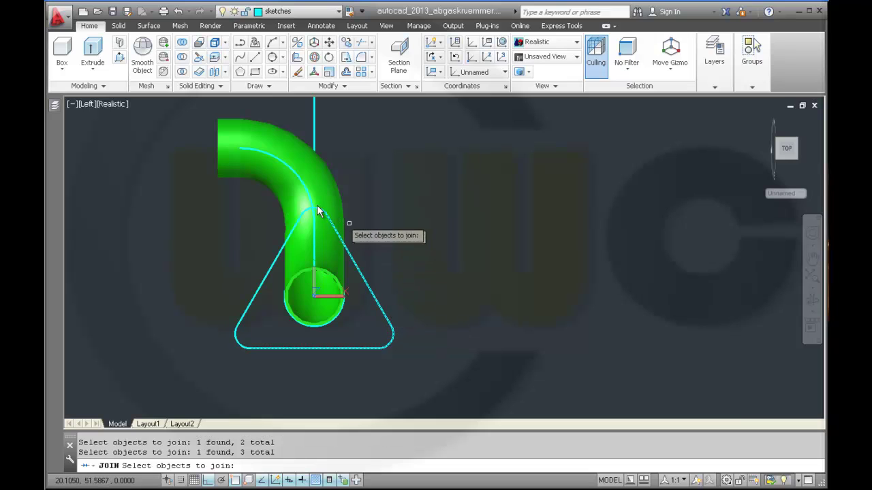
pyautogui.click(317, 214)
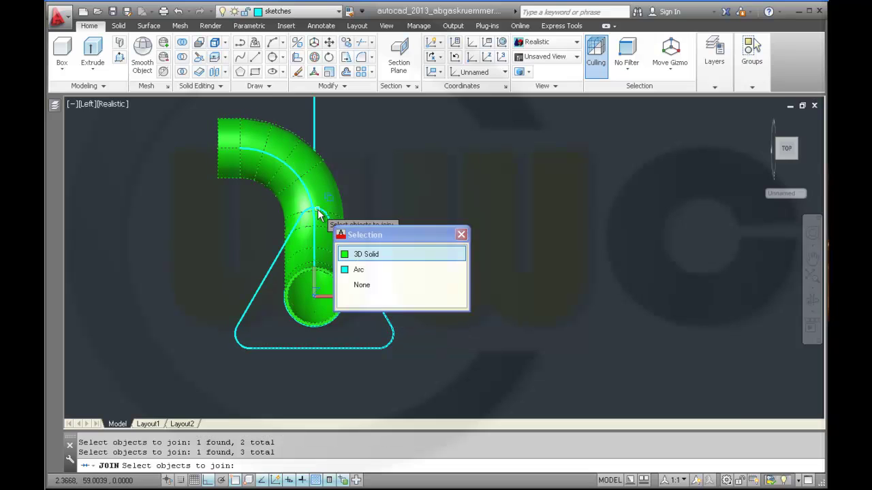
pyautogui.click(357, 271)
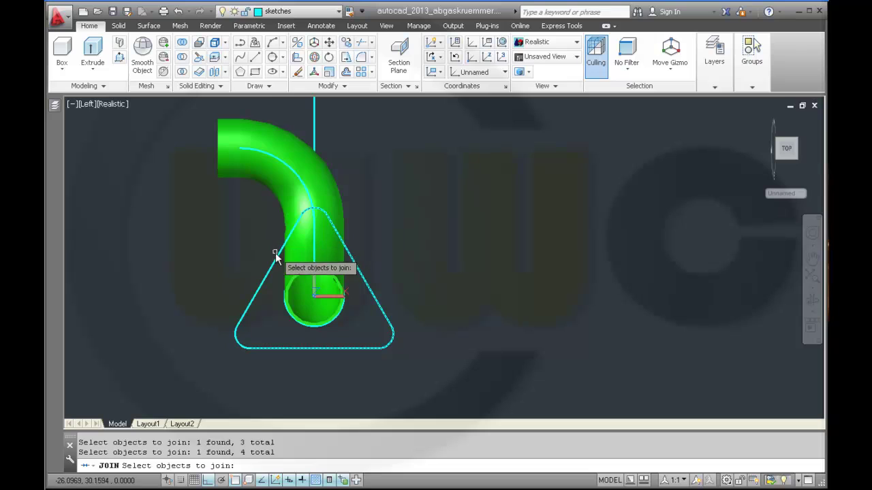
pyautogui.click(276, 258)
pyautogui.click(235, 340)
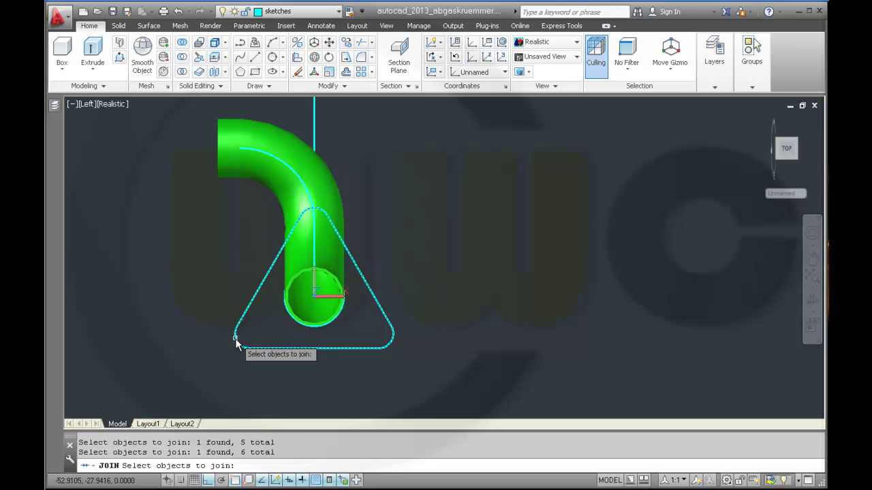
pyautogui.press('Return')
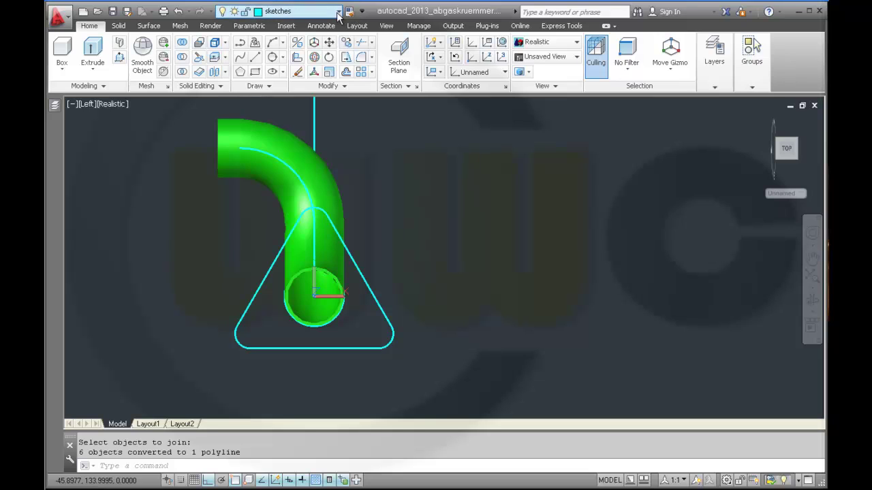
# Make volume the current layer and extrude the rounded triangle 10 units toward the pipes as the flange
pyautogui.click(297, 144)
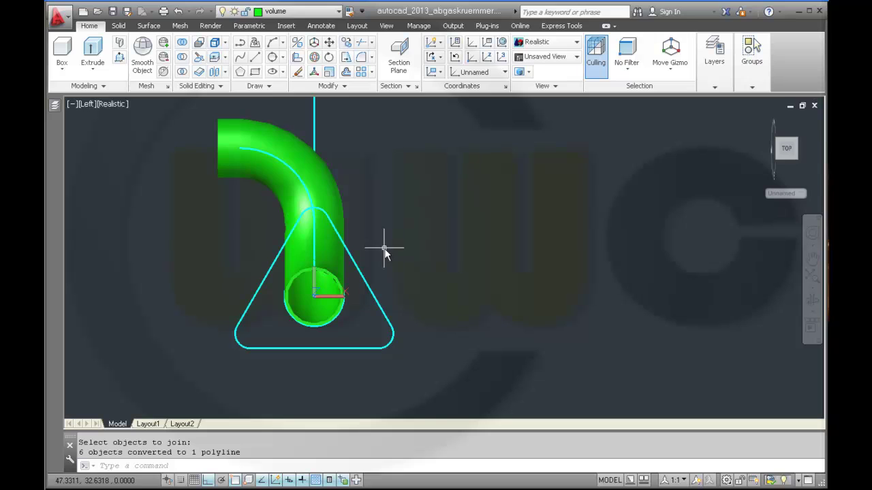
pyautogui.keyDown('shift'); pyautogui.moveTo(384, 250); pyautogui.dragTo(470, 219, button='middle'); pyautogui.keyUp('shift')
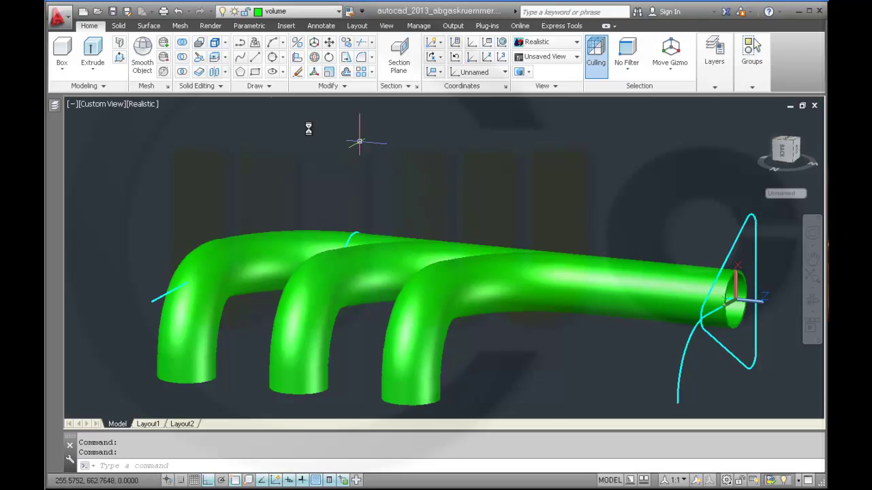
pyautogui.click(98, 54)
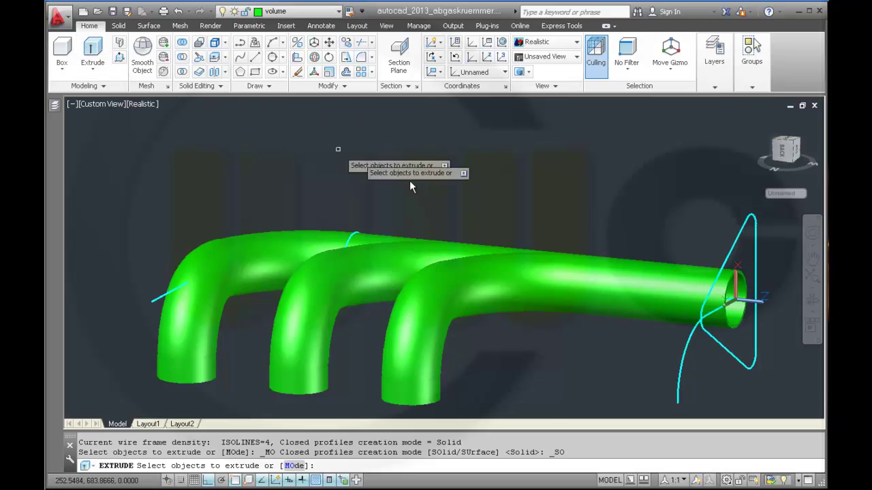
pyautogui.click(739, 244)
pyautogui.rightClick(667, 212)
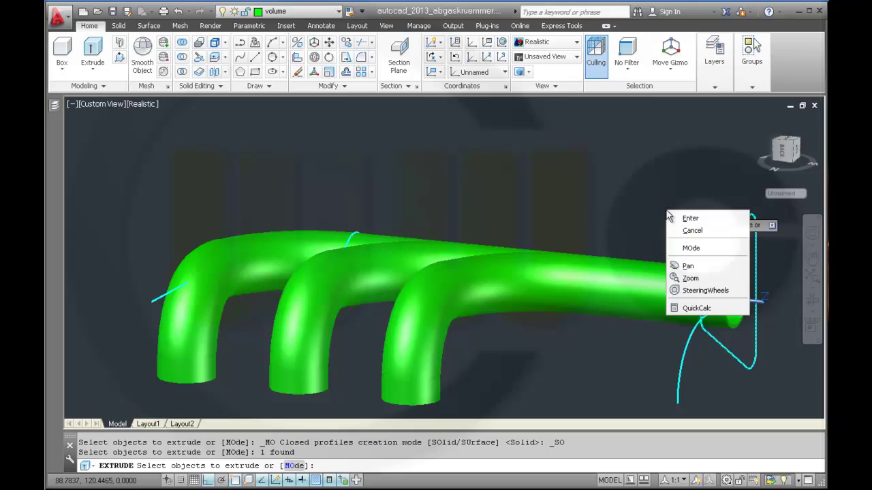
pyautogui.click(686, 219)
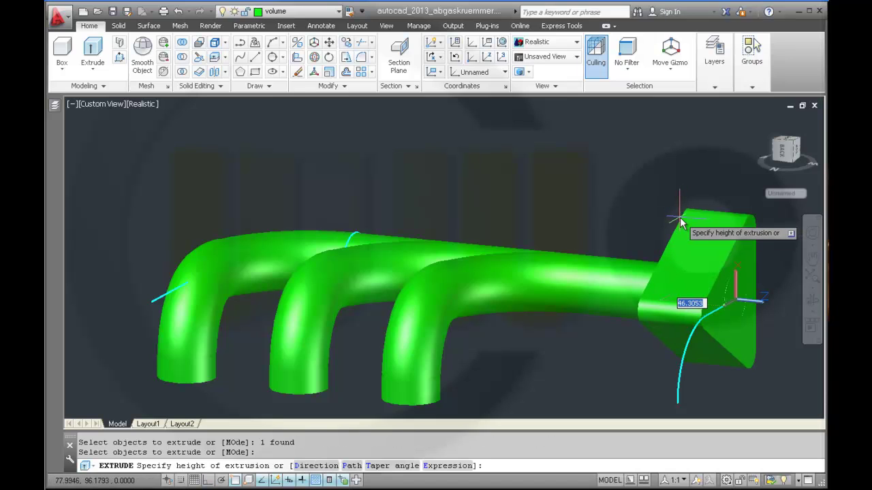
pyautogui.write('10')
pyautogui.press('Return')
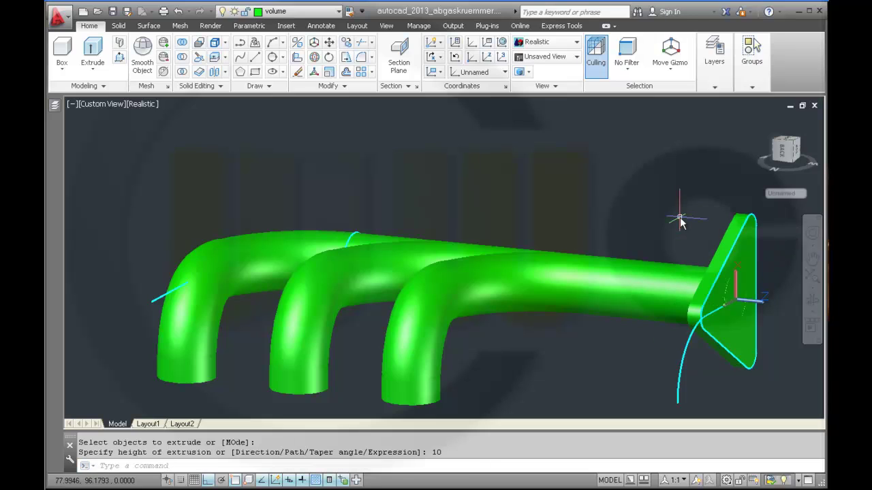
pyautogui.press('Escape')
# On the removed_volume layer, create a cylinder centered at 0,0 with radius 27 and height 10, extending into the flange
pyautogui.keyDown('shift'); pyautogui.moveTo(596, 360); pyautogui.dragTo(516, 347, button='middle'); pyautogui.keyUp('shift')
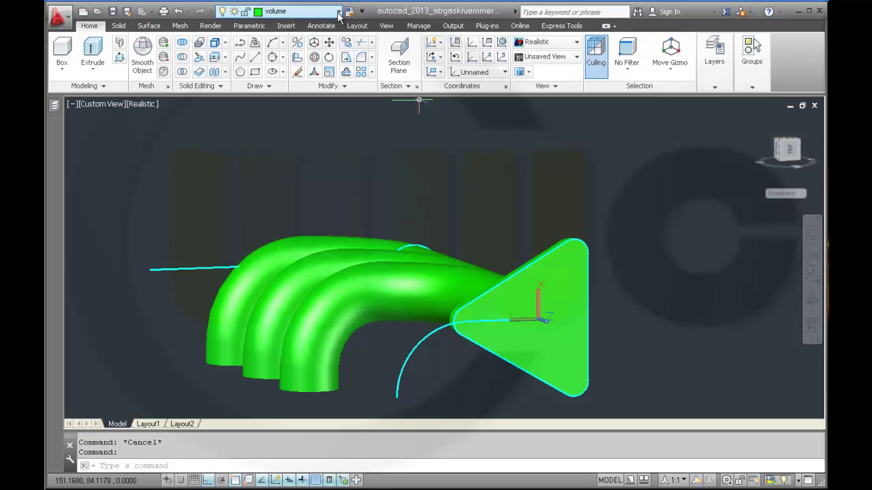
pyautogui.click(298, 85)
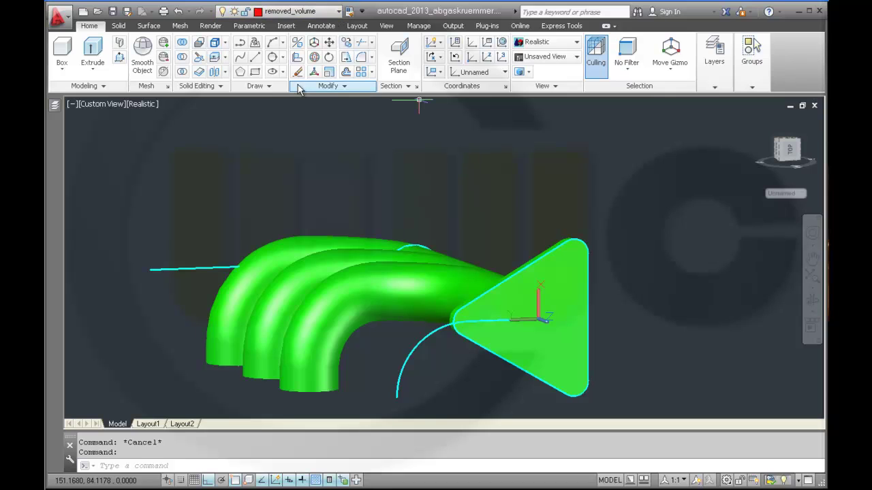
pyautogui.click(62, 68)
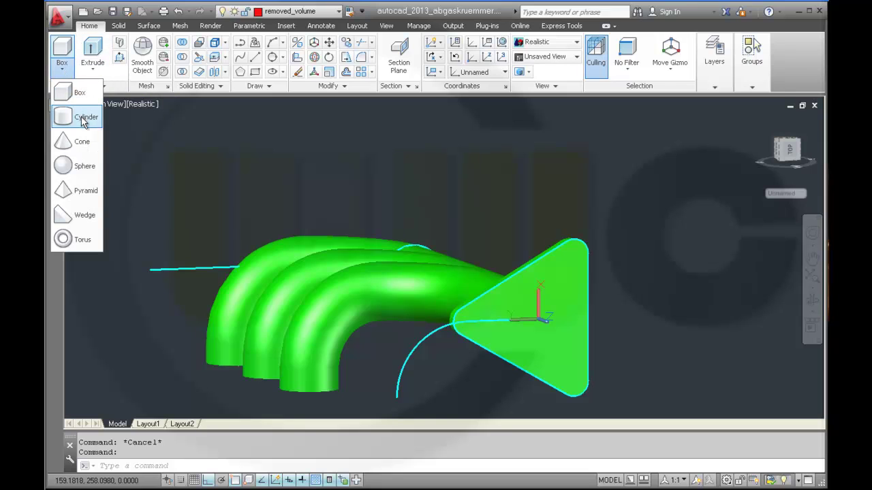
pyautogui.click(83, 120)
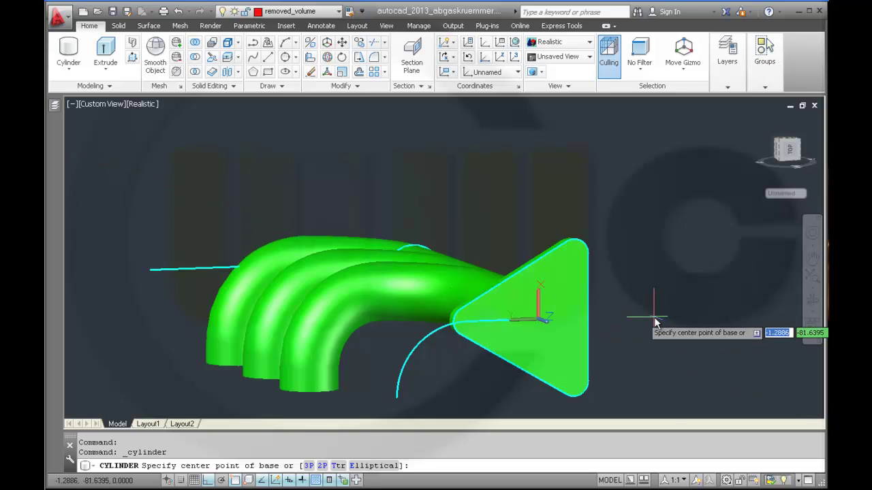
pyautogui.write('0')
pyautogui.press('Tab')
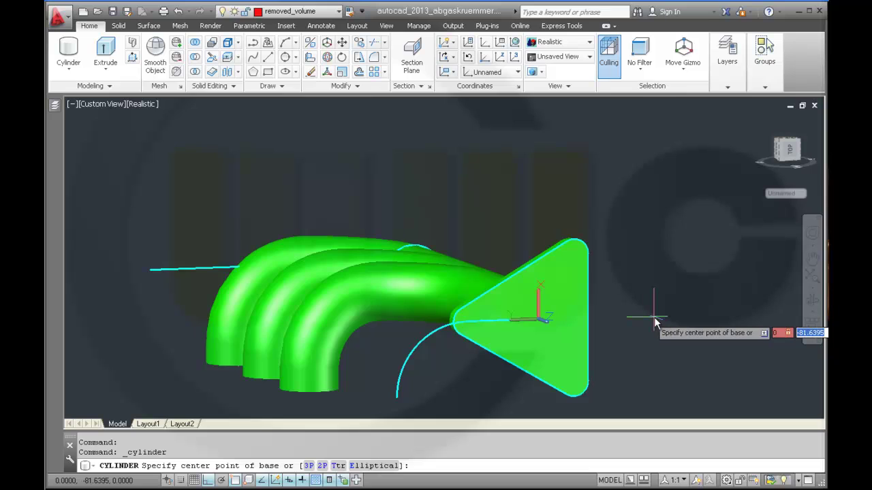
pyautogui.write('0')
pyautogui.press('Return')
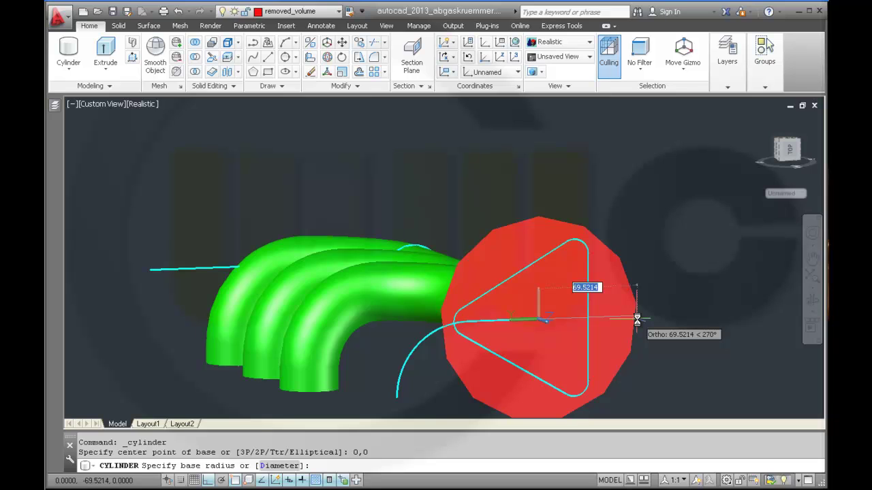
pyautogui.write('27')
pyautogui.press('Return')
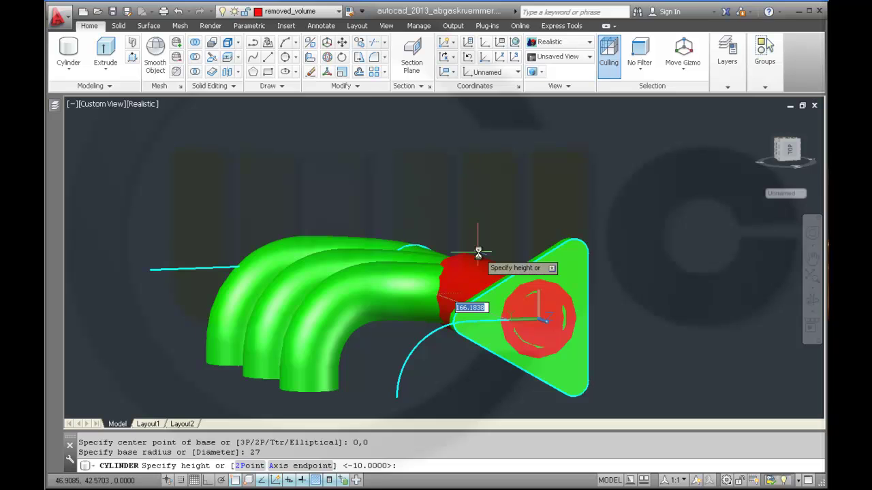
pyautogui.write('10')
pyautogui.press('Return')
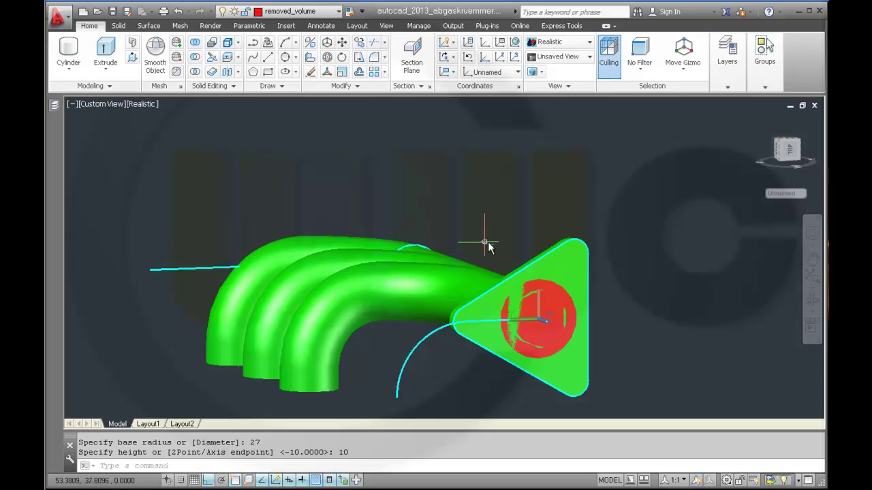
# Make volume the current layer and subtract the red cylinder from the triangular flange
pyautogui.moveTo(654, 341)
pyautogui.keyDown('shift'); pyautogui.mouseDown(button='middle')
pyautogui.moveTo(673, 347)
pyautogui.moveTo(656, 354)
pyautogui.mouseUp(button='middle'); pyautogui.keyUp('shift')
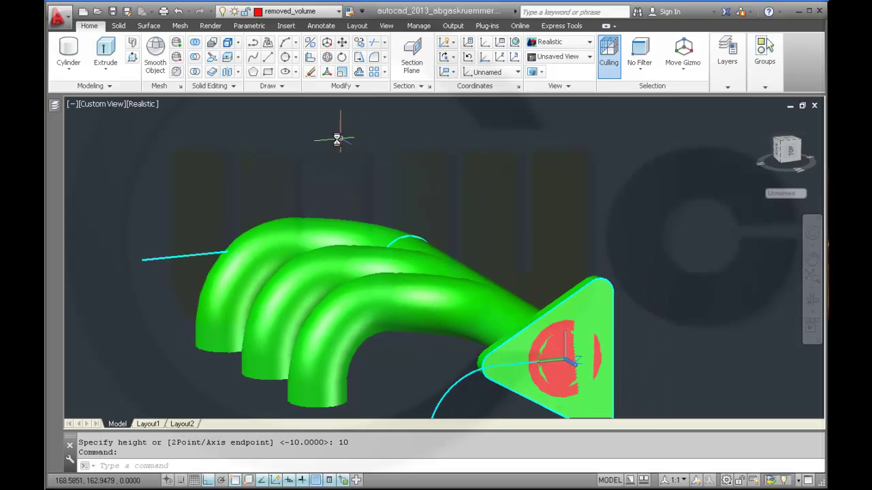
pyautogui.click(278, 143)
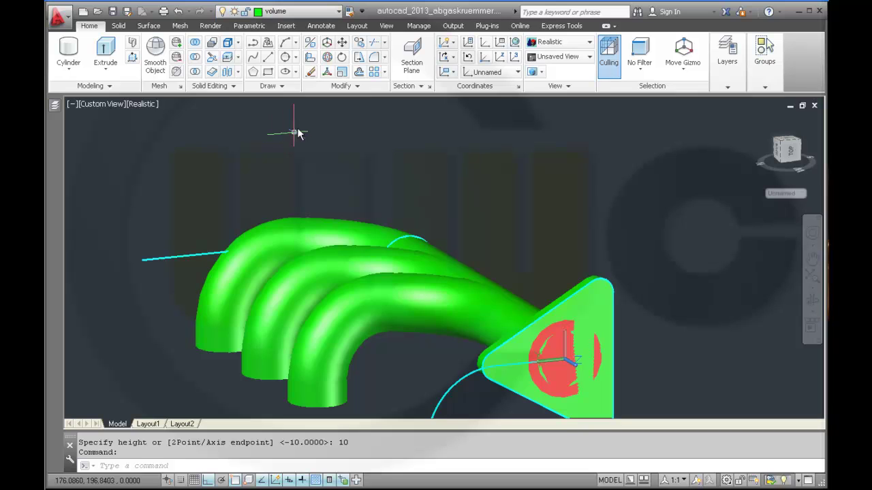
pyautogui.click(195, 60)
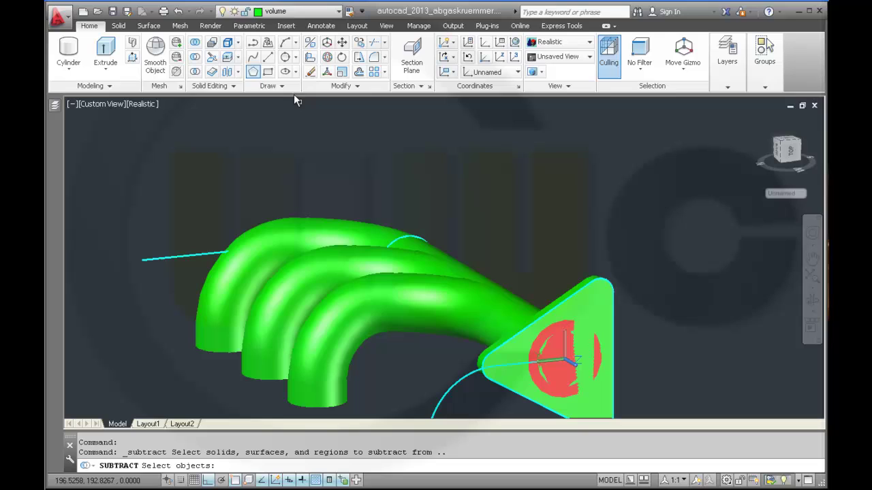
pyautogui.click(597, 308)
pyautogui.press('Return')
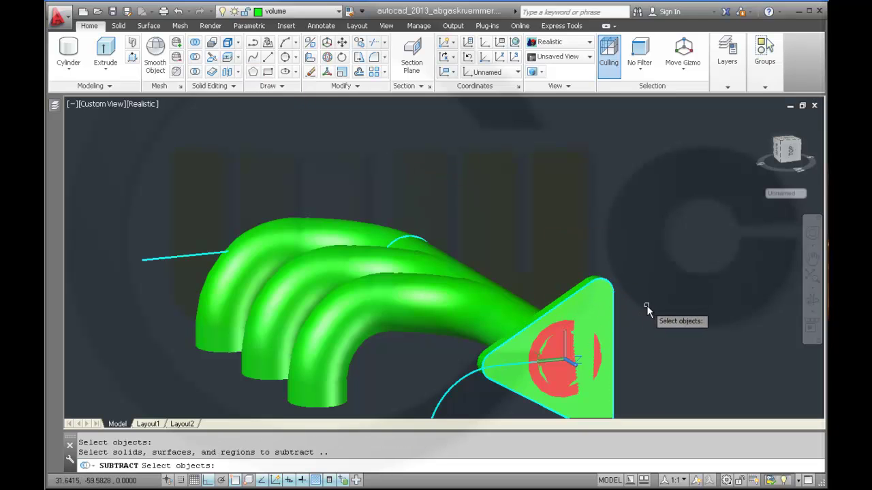
pyautogui.click(555, 361)
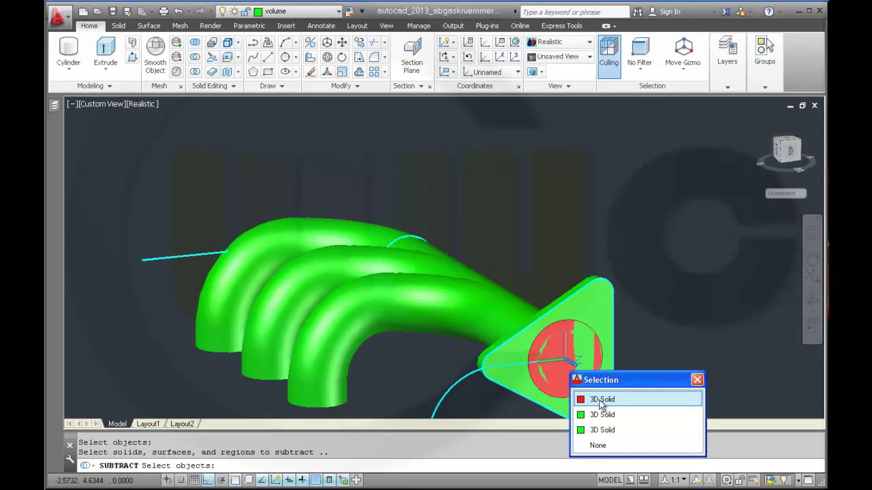
pyautogui.click(600, 400)
pyautogui.press('Return')
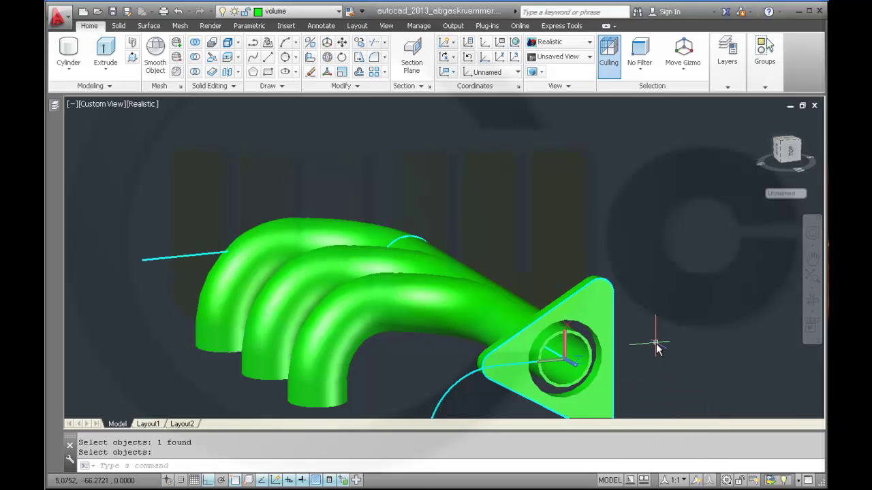
# Undo the subtraction of the cylinder from the flange
pyautogui.keyDown('shift'); pyautogui.moveTo(647, 361); pyautogui.dragTo(627, 354, button='middle'); pyautogui.keyUp('shift')
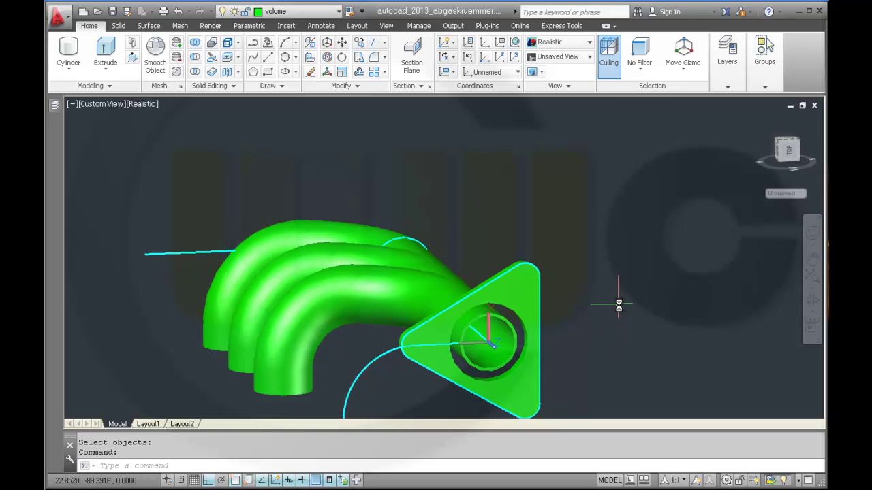
pyautogui.click(178, 12)
pyautogui.click(177, 11)
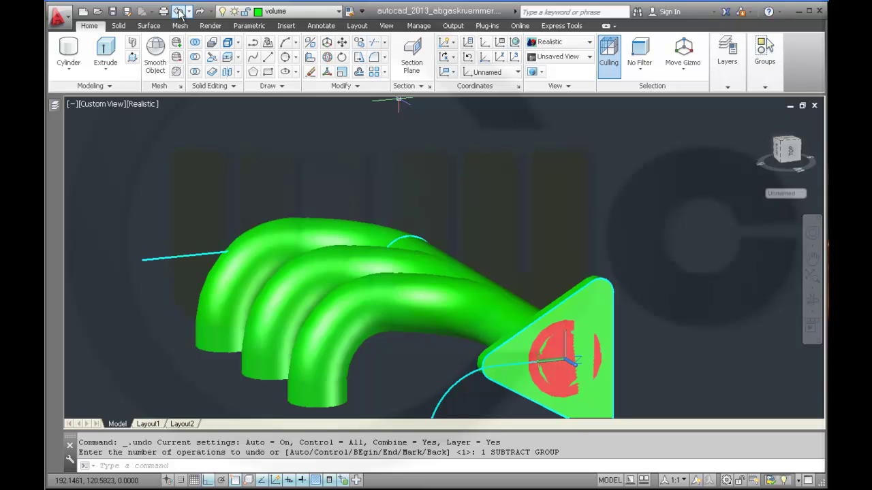
# Set the radius of the red cylinder in the flange to 20
pyautogui.click(556, 359)
pyautogui.click(589, 414)
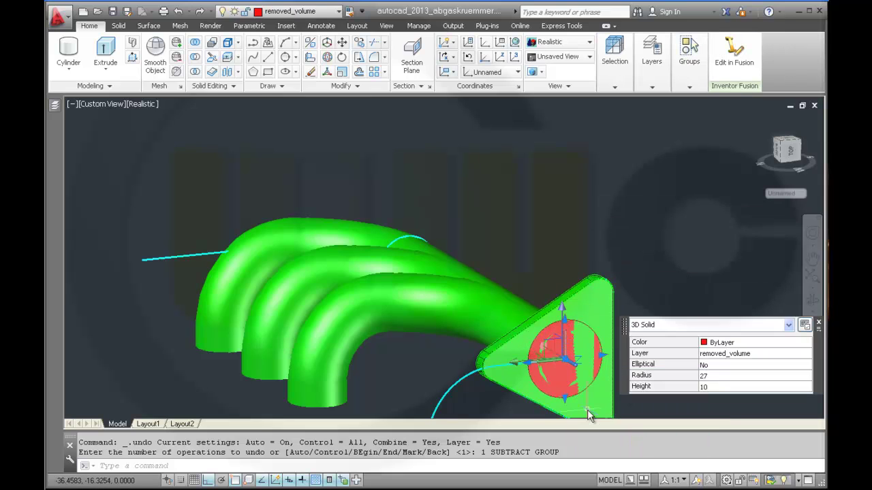
pyautogui.click(703, 375)
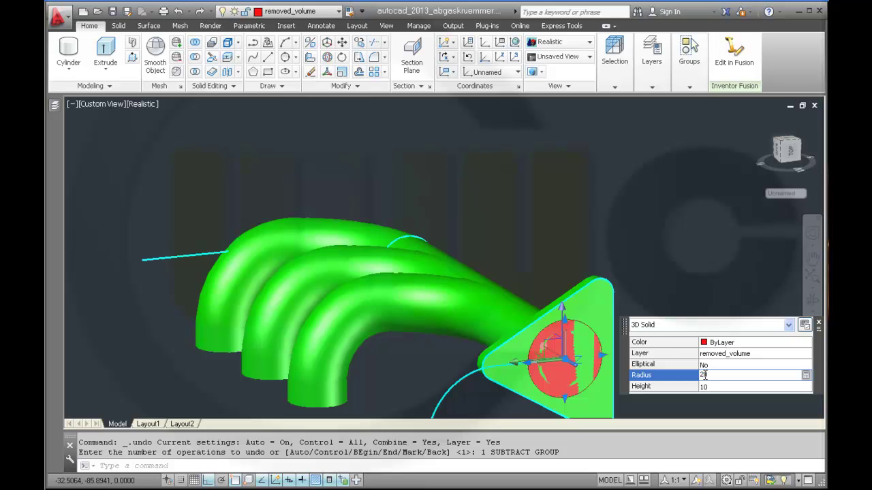
pyautogui.press('Tab')
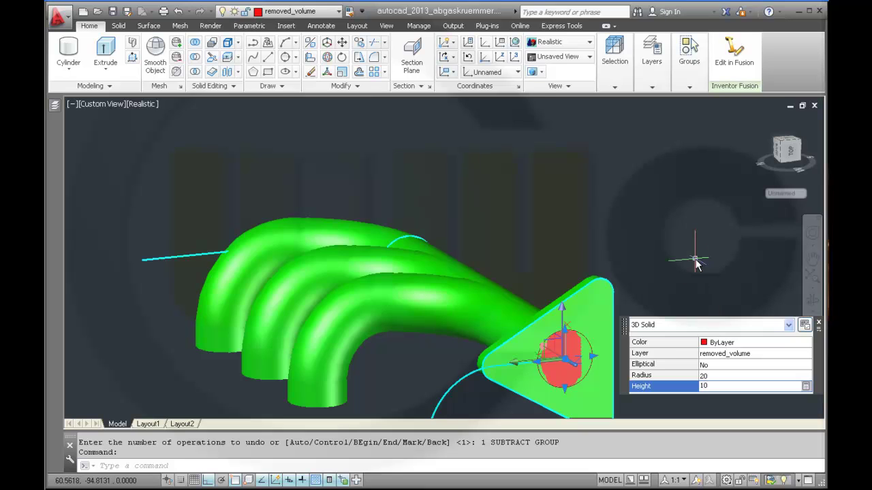
pyautogui.press('Escape')
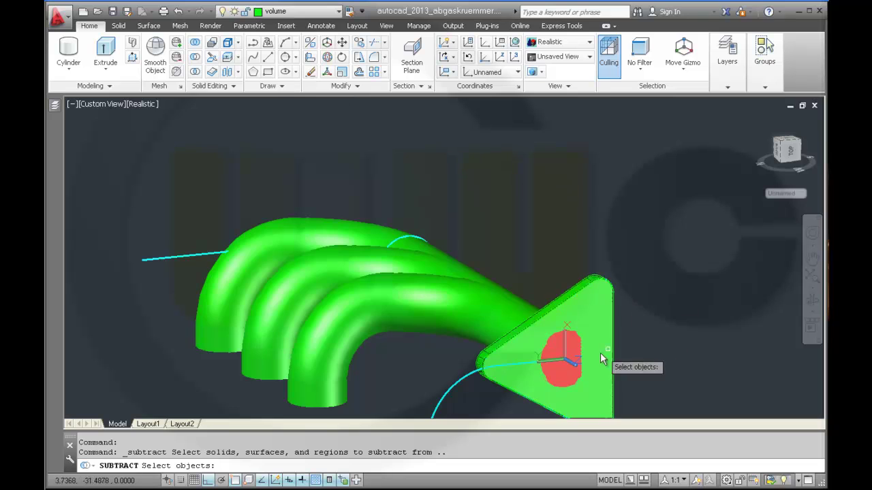
# Subtract the resized red cylinder from the triangular flange to cut the central opening
pyautogui.click(596, 313)
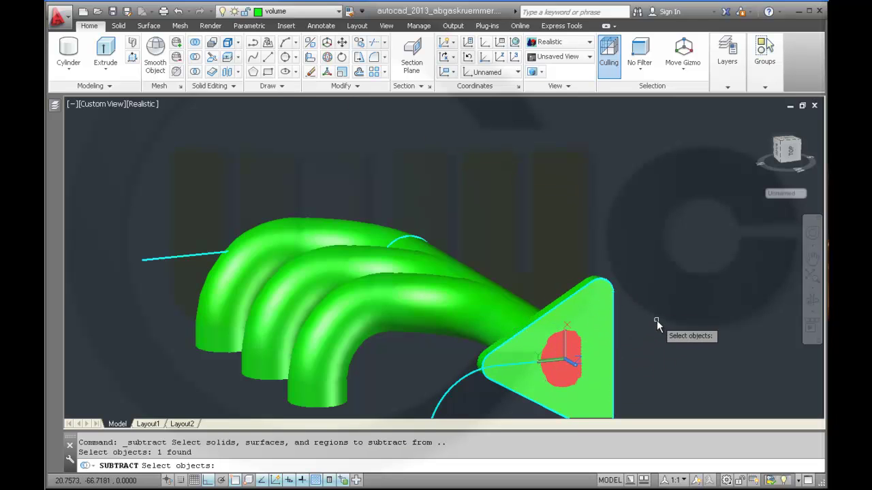
pyautogui.press('Return')
pyautogui.click(557, 350)
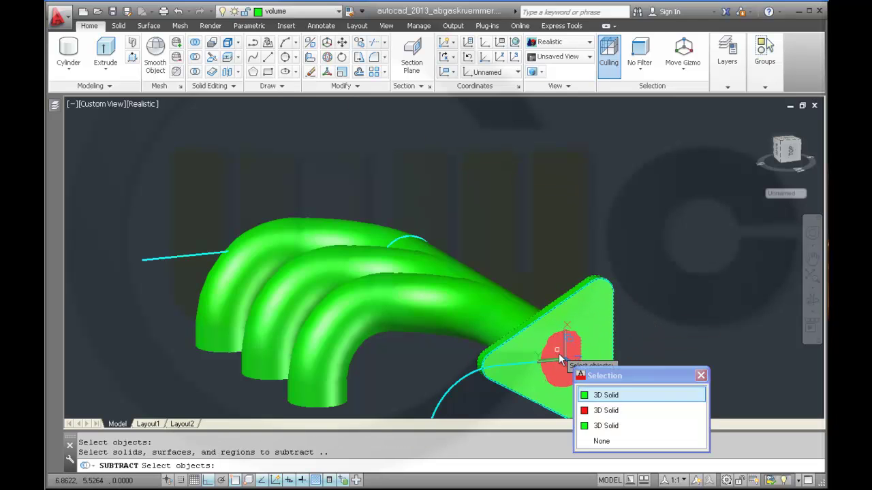
pyautogui.click(590, 410)
pyautogui.press('Return')
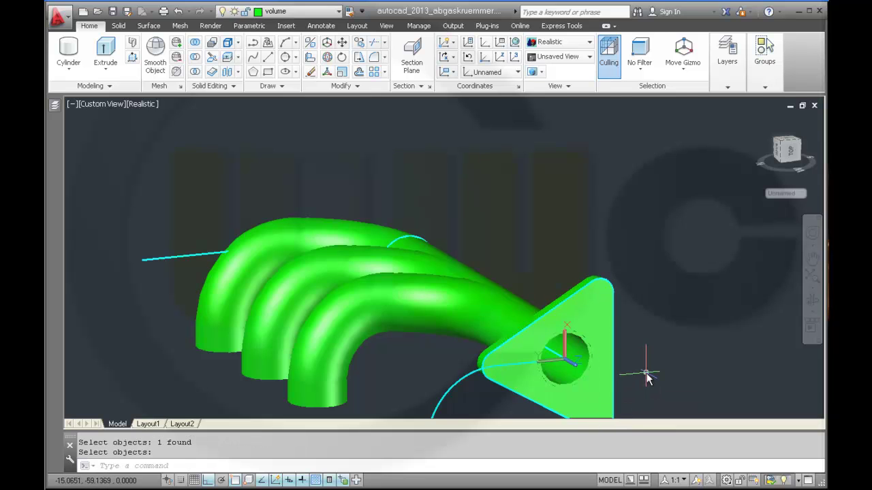
pyautogui.keyDown('shift'); pyautogui.moveTo(657, 379); pyautogui.dragTo(639, 374, button='middle'); pyautogui.keyUp('shift')
pyautogui.scroll(3, 605, 350)
pyautogui.scroll(-4, 604, 348)
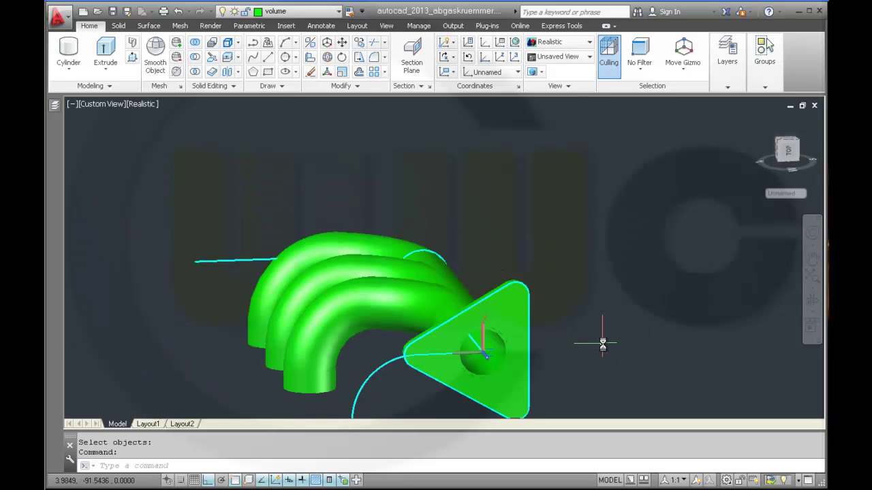
pyautogui.scroll(-2, 596, 344)
pyautogui.keyDown('shift'); pyautogui.moveTo(597, 345); pyautogui.dragTo(735, 371, button='middle'); pyautogui.keyUp('shift')
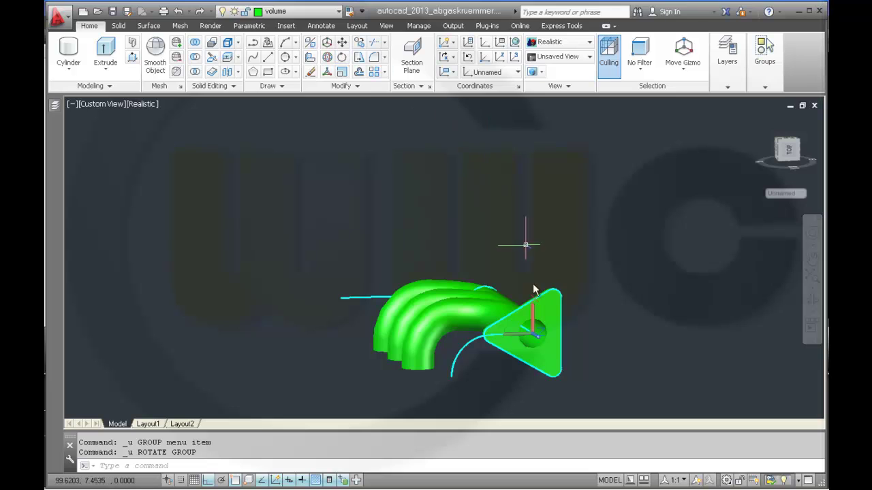
pyautogui.click(554, 316)
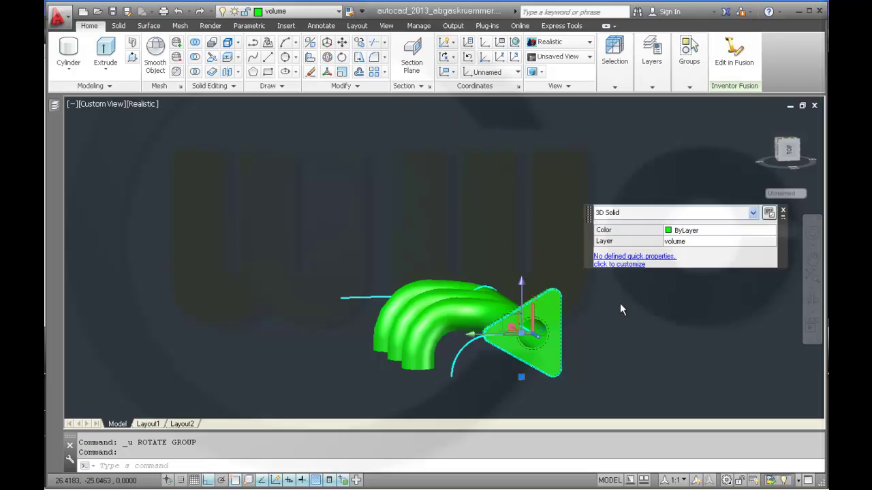
pyautogui.rightClick(621, 304)
pyautogui.rightClick(478, 201)
pyautogui.click(413, 228)
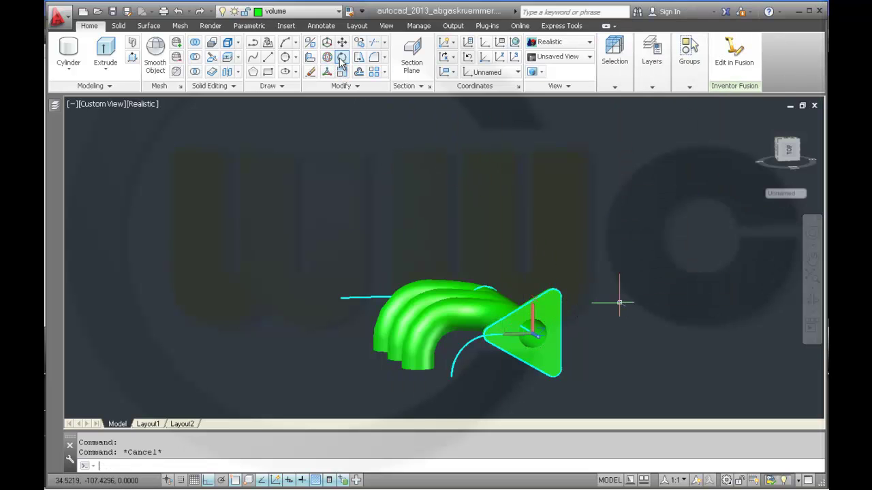
# Rotate the triangular flange by -105 degrees about the base point 0,0
pyautogui.click(532, 333)
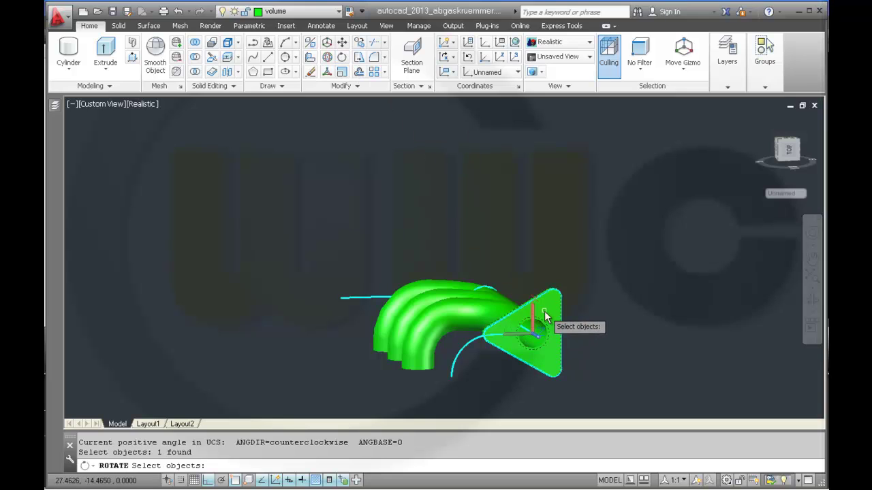
pyautogui.press('Return')
pyautogui.write('0')
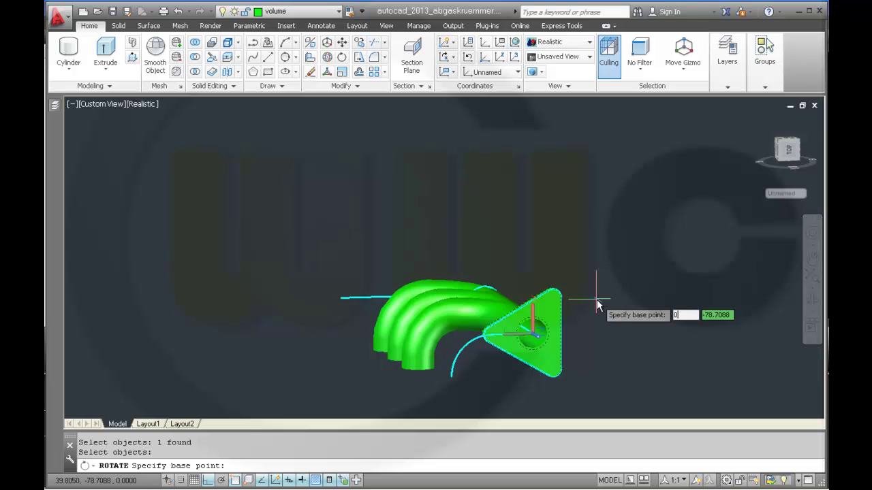
pyautogui.press('Tab')
pyautogui.write('0')
pyautogui.press('Return')
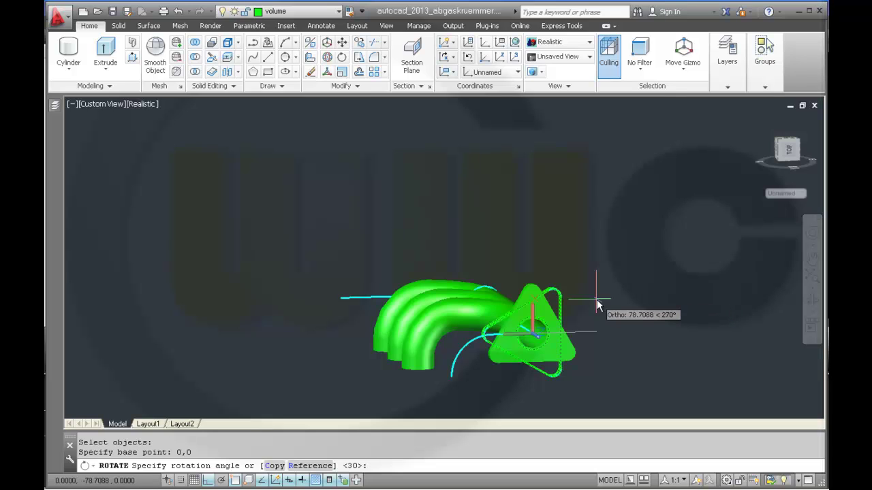
pyautogui.write('-105')
pyautogui.press('Return')
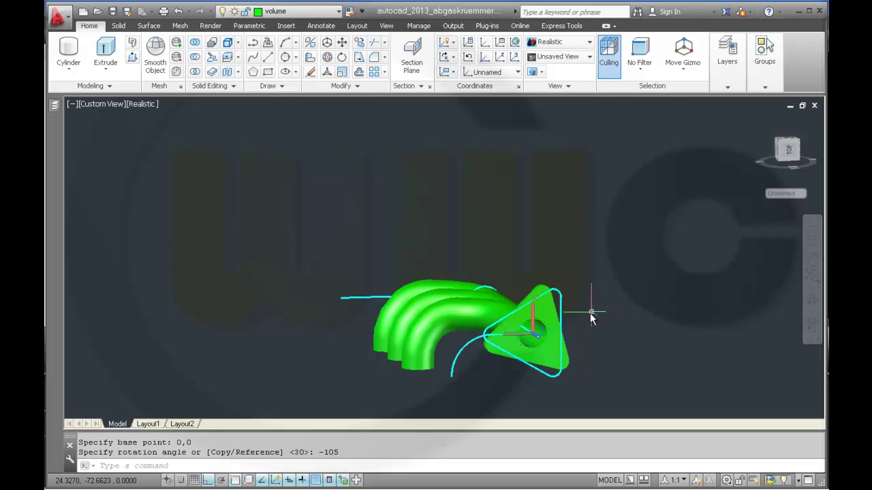
# Turn off the sketches layer
pyautogui.keyDown('shift'); pyautogui.moveTo(584, 364); pyautogui.dragTo(412, 305, button='middle'); pyautogui.keyUp('shift')
pyautogui.keyDown('shift'); pyautogui.moveTo(361, 273); pyautogui.dragTo(389, 237, button='middle'); pyautogui.keyUp('shift')
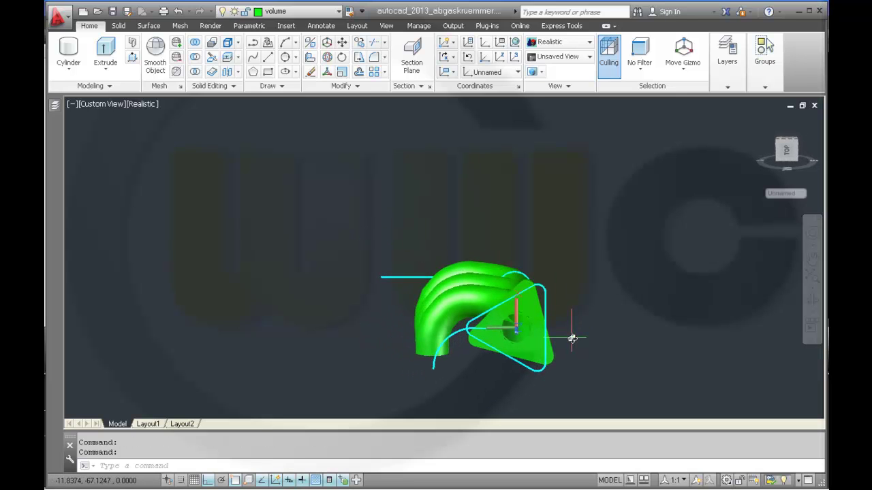
pyautogui.hotkey('ctrl', 'z')
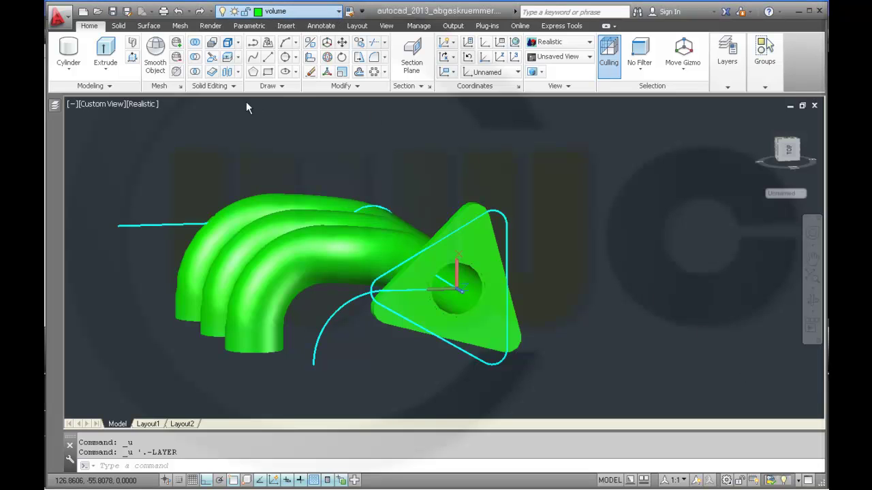
pyautogui.click(225, 100)
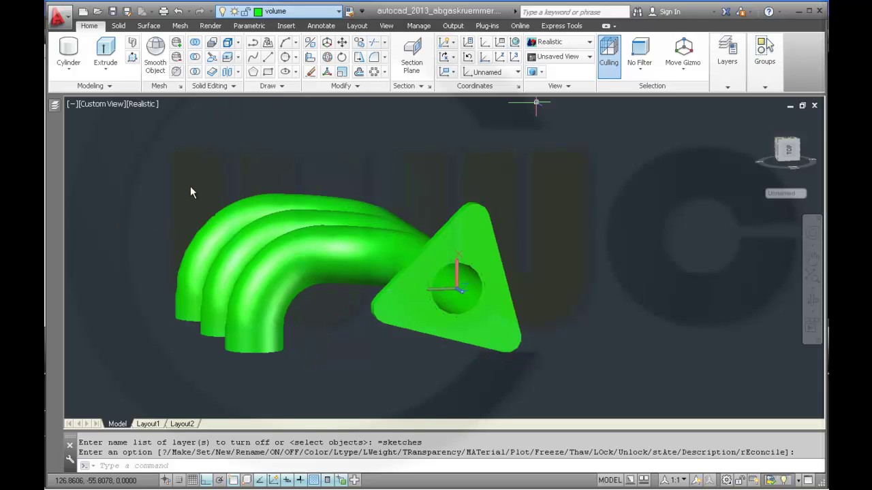
# Create a cylinder with radius 5 and height 10 on the removed_volume layer, centered on the flange's lower-right rounded corner
pyautogui.click(68, 53)
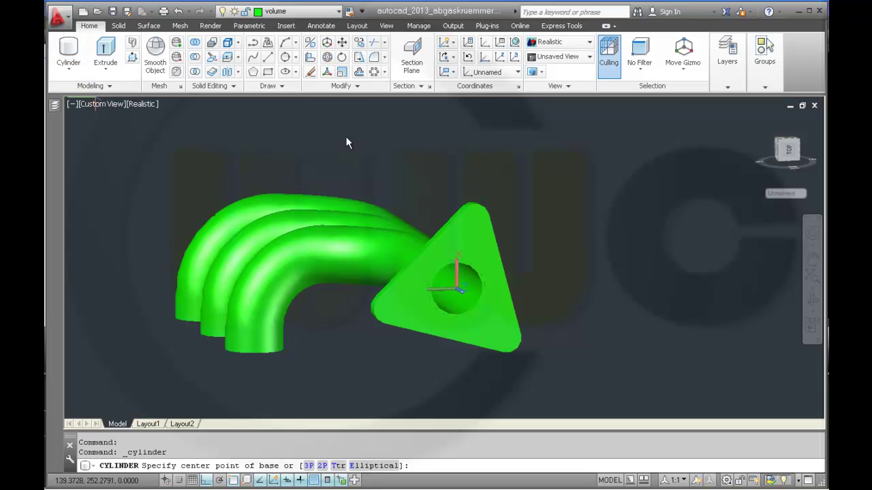
pyautogui.click(509, 347)
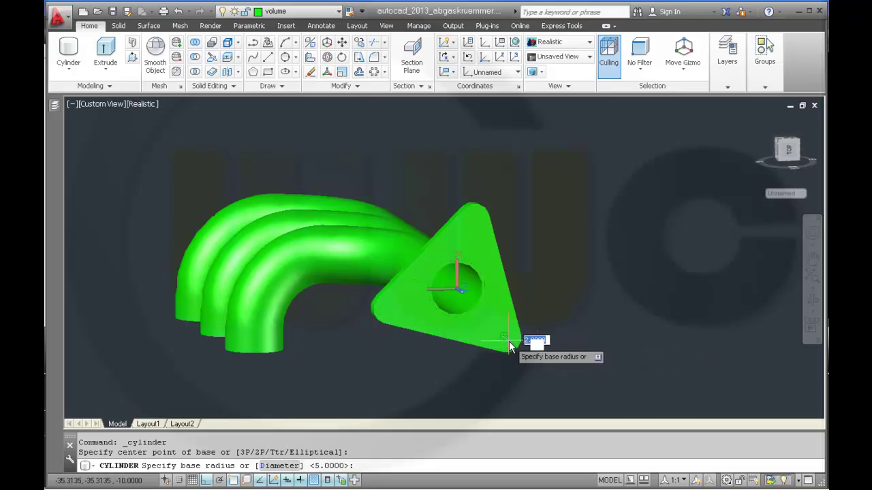
pyautogui.write('5')
pyautogui.press('Return')
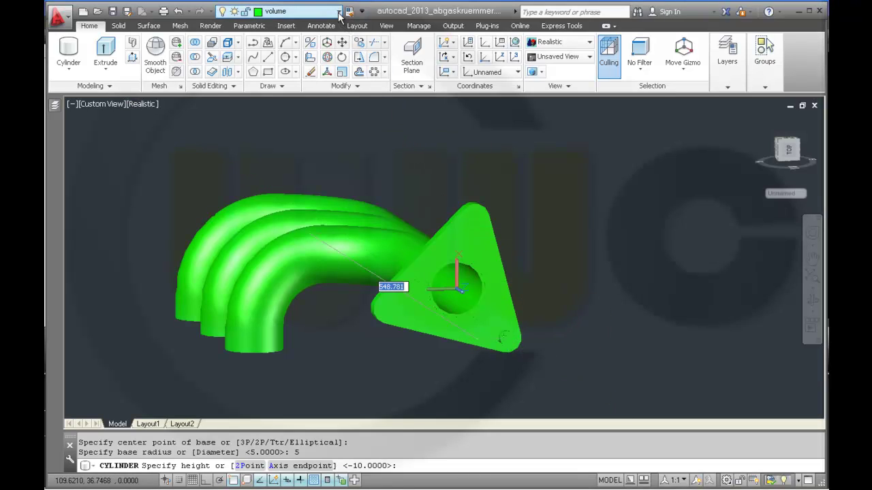
pyautogui.click(289, 82)
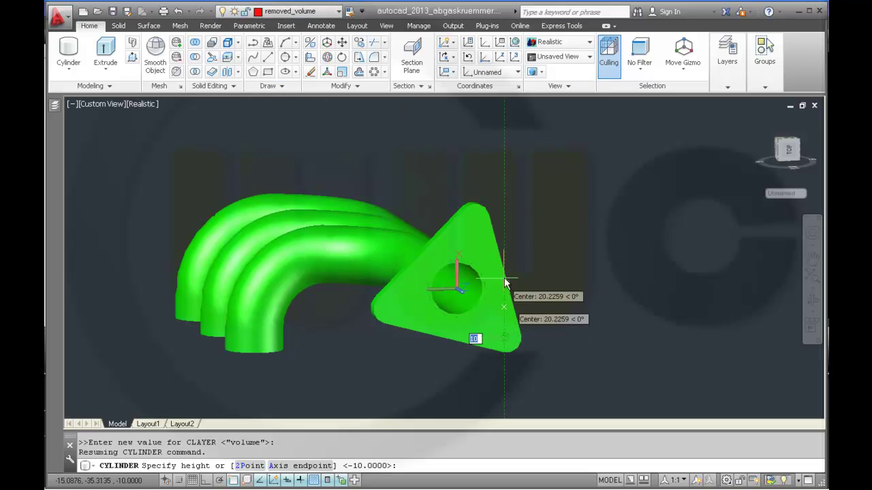
pyautogui.keyDown('shift'); pyautogui.moveTo(517, 336); pyautogui.dragTo(514, 350, button='middle'); pyautogui.keyUp('shift')
pyautogui.write('1')
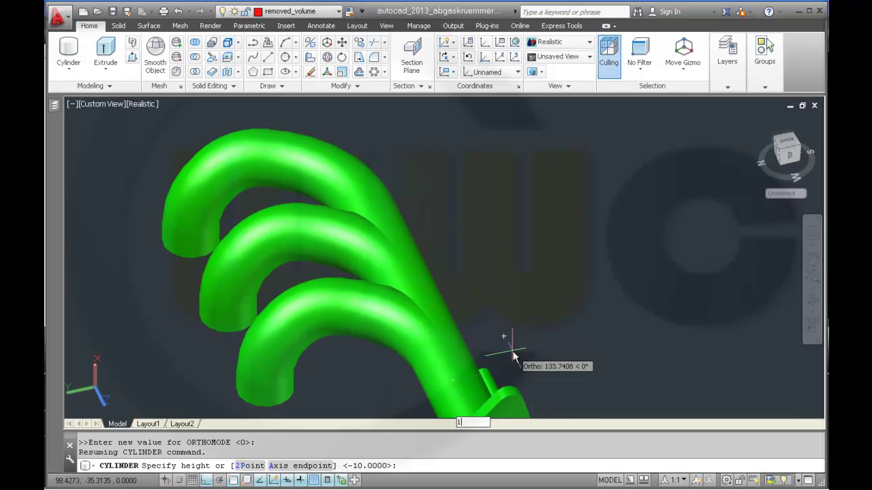
pyautogui.write('0')
pyautogui.press('Return')
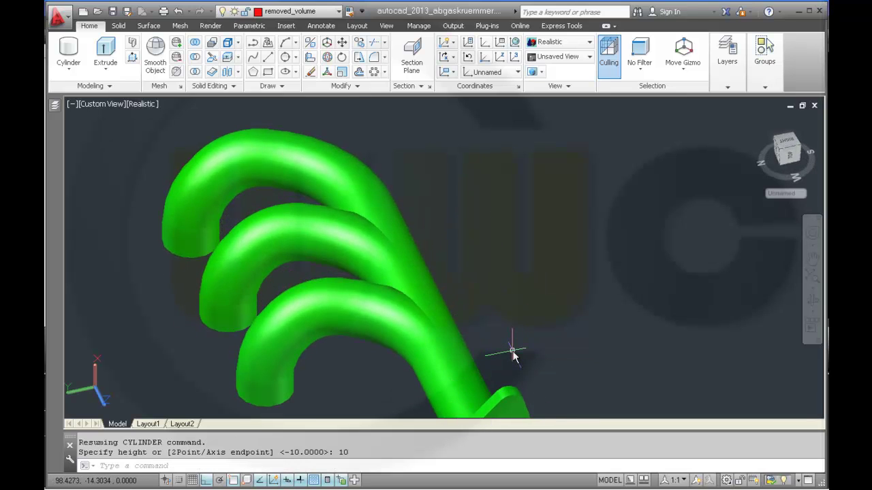
# Create a polar array of the small red cylinder around 0,0 with 3 items over 360 degrees
pyautogui.moveTo(528, 356); pyautogui.dragTo(511, 248, button='middle')
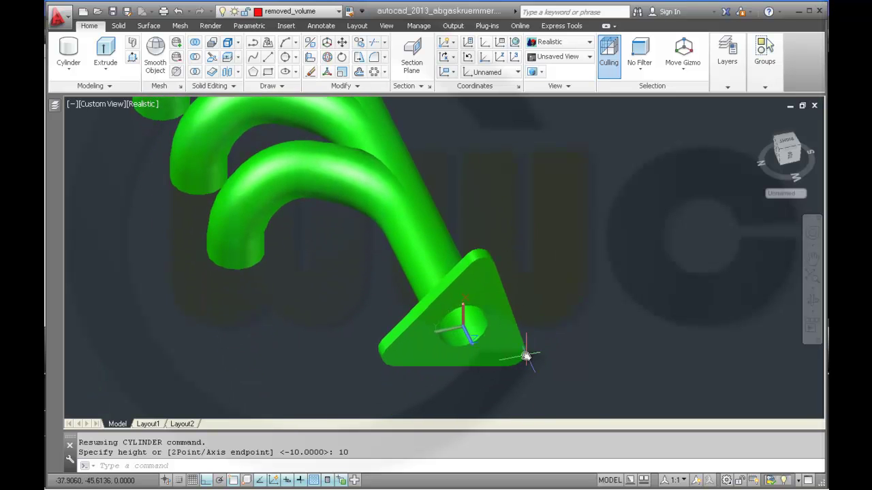
pyautogui.keyDown('shift'); pyautogui.moveTo(541, 372); pyautogui.dragTo(539, 358, button='middle'); pyautogui.keyUp('shift')
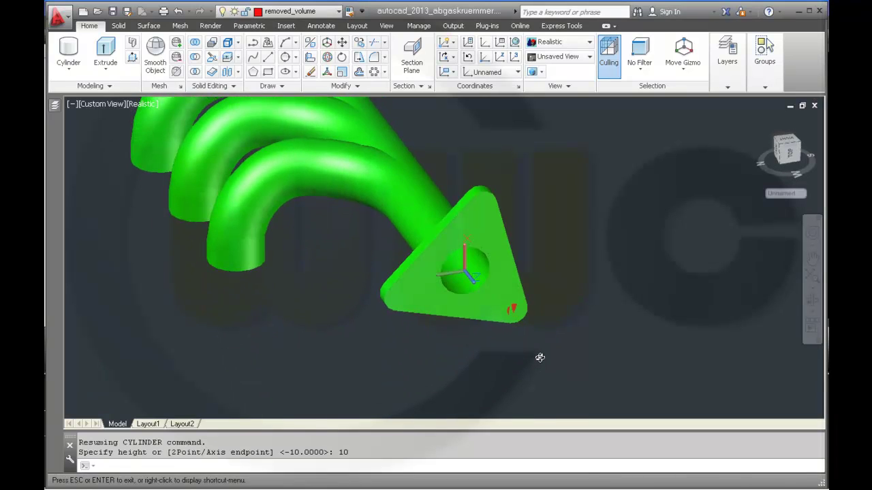
pyautogui.click(385, 75)
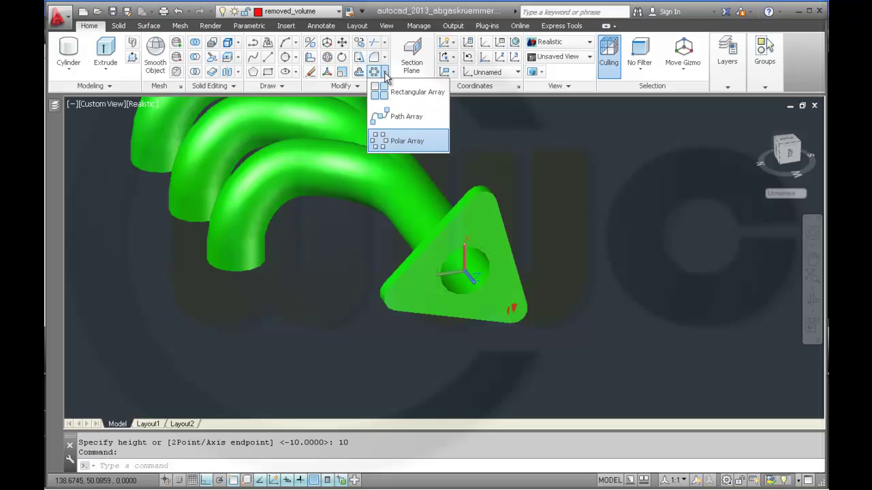
pyautogui.click(395, 139)
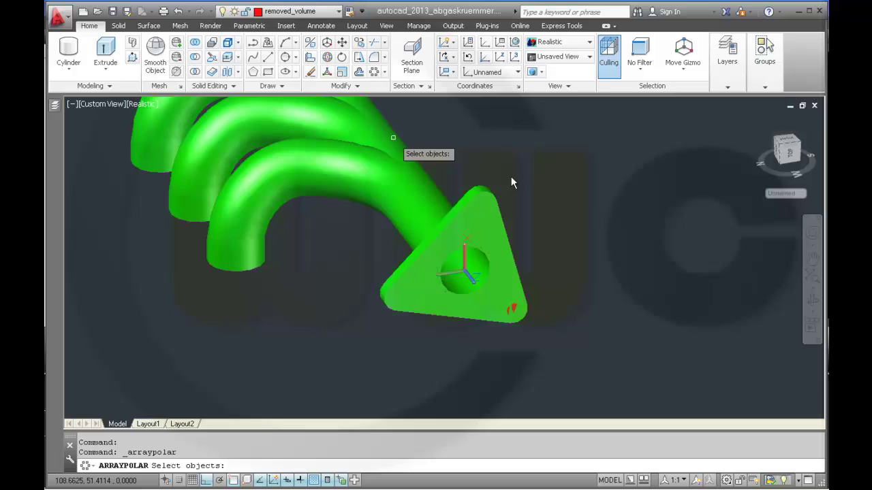
pyautogui.click(514, 312)
pyautogui.click(560, 356)
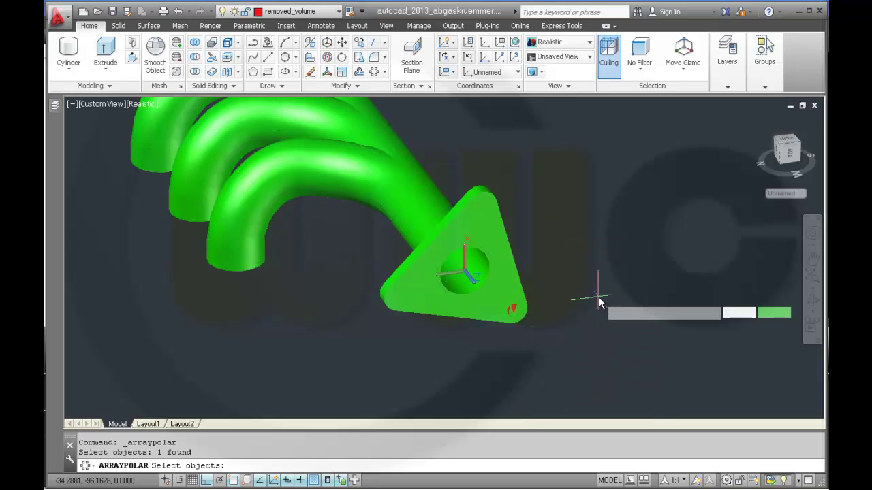
pyautogui.press('Return')
pyautogui.write('0,')
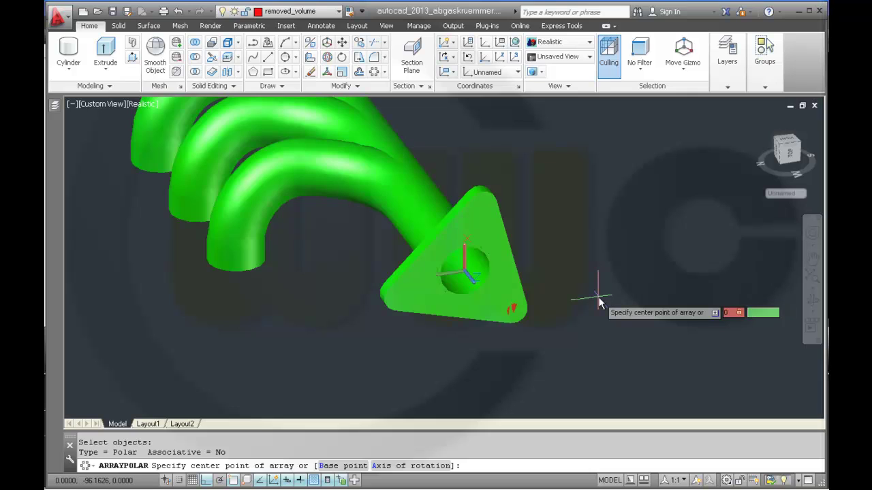
pyautogui.press('Return')
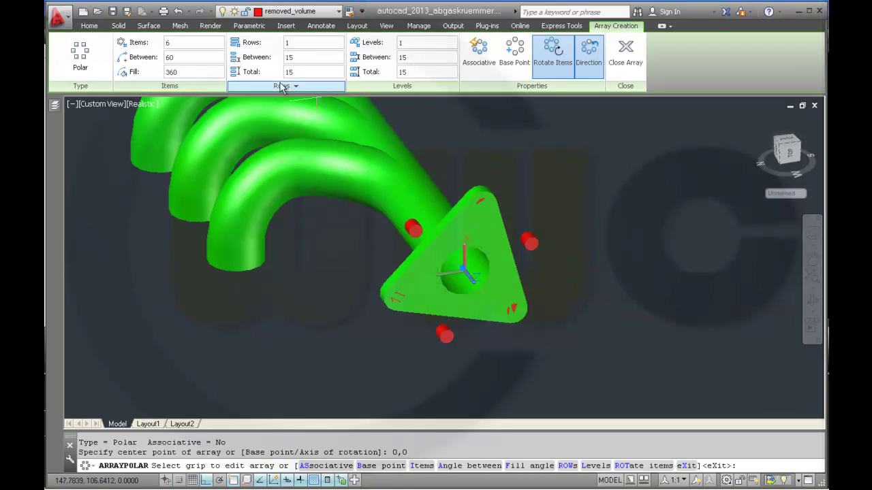
pyautogui.write('3')
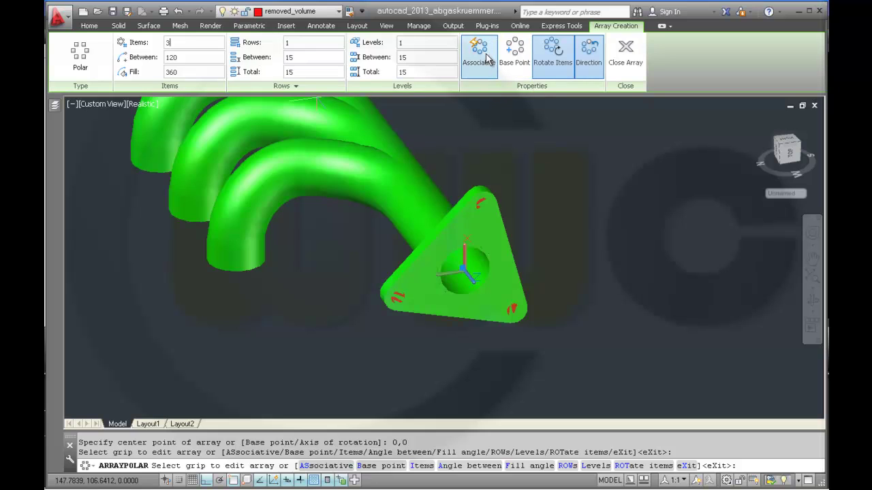
pyautogui.click(627, 56)
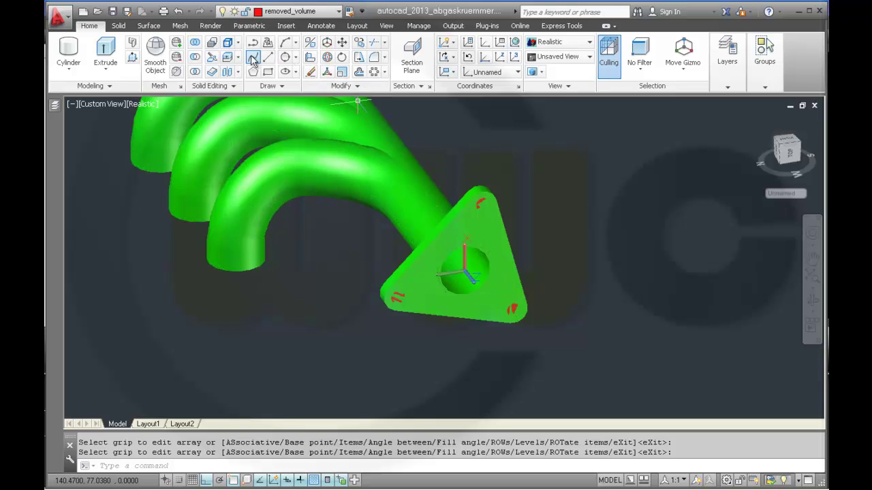
# Subtract the three small red cylinders from the triangular flange and erase the duplicate cylinder remaining in the lower-right hole
pyautogui.click(196, 59)
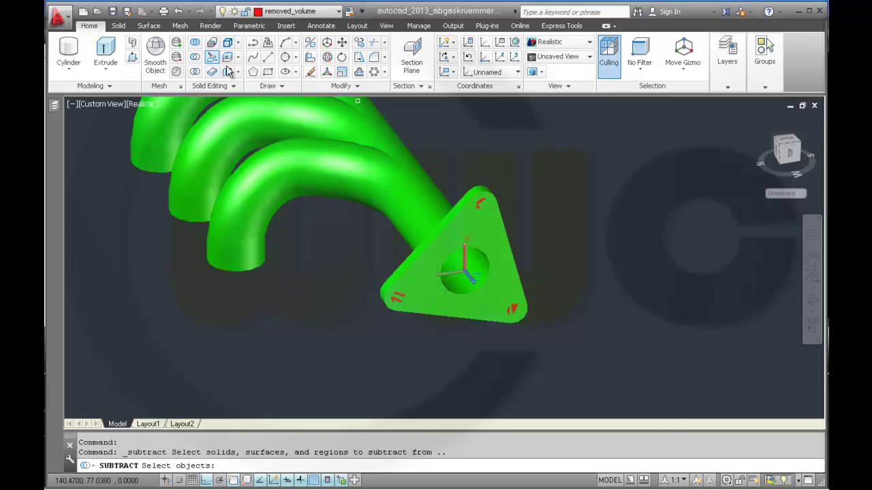
pyautogui.click(502, 237)
pyautogui.press('Return')
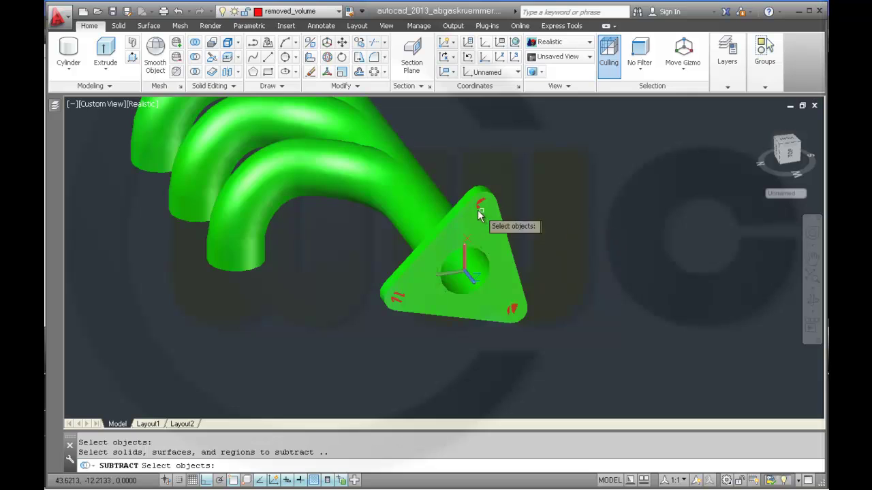
pyautogui.click(481, 207)
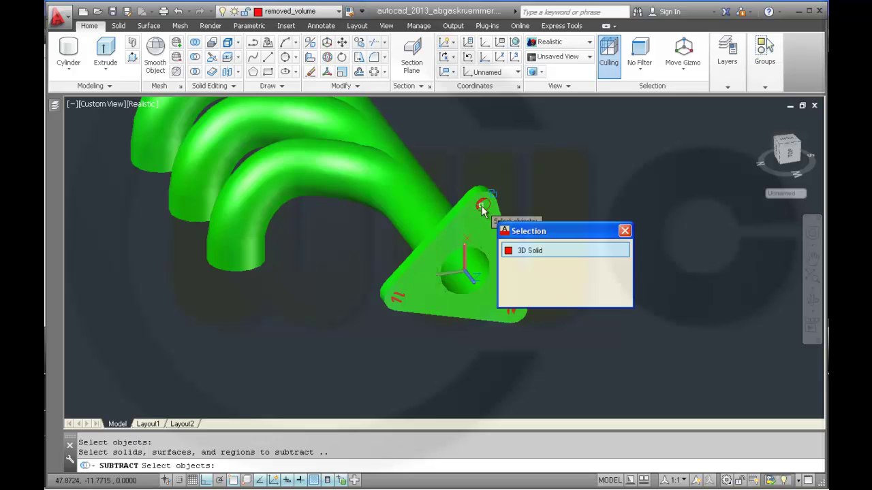
pyautogui.click(508, 252)
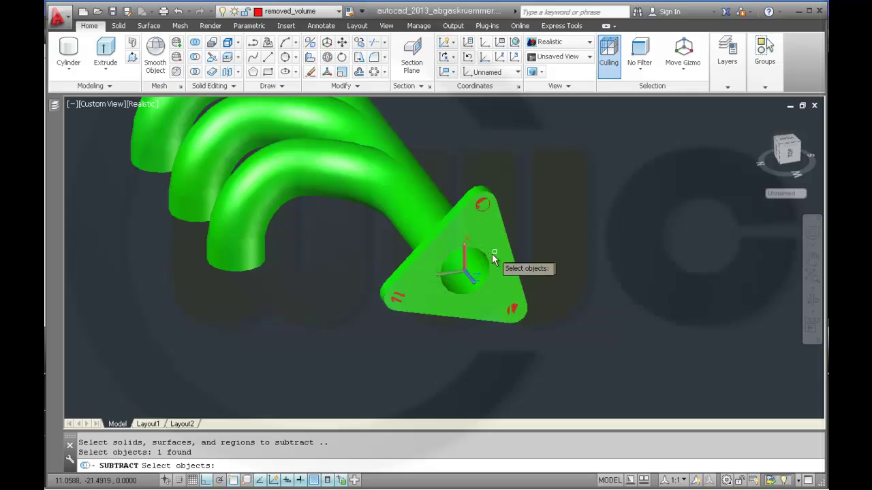
pyautogui.click(399, 305)
pyautogui.click(434, 341)
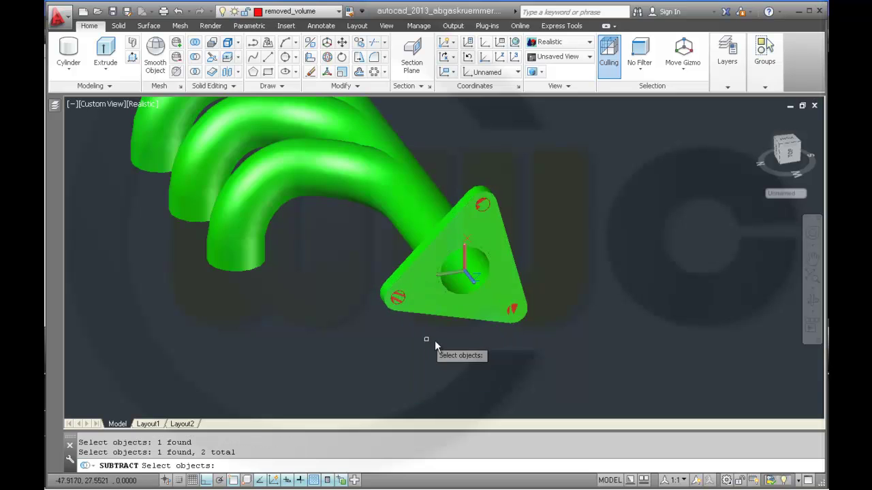
pyautogui.click(514, 309)
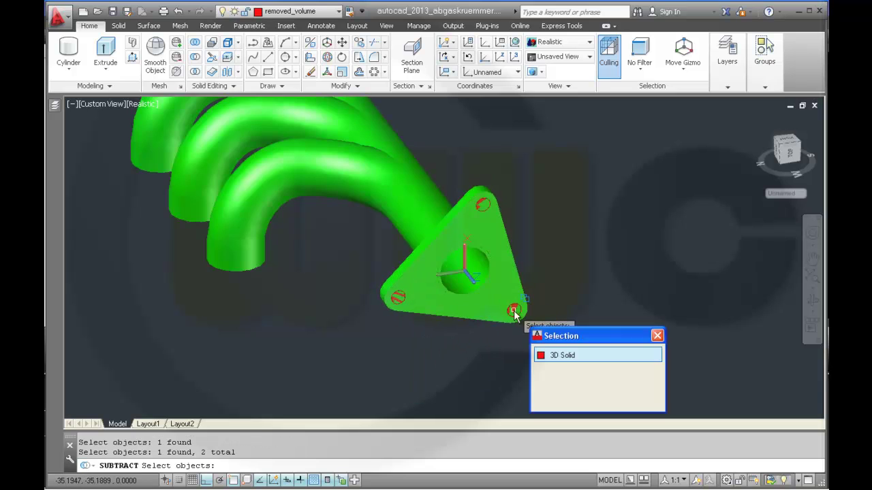
pyautogui.click(547, 356)
pyautogui.press('Return')
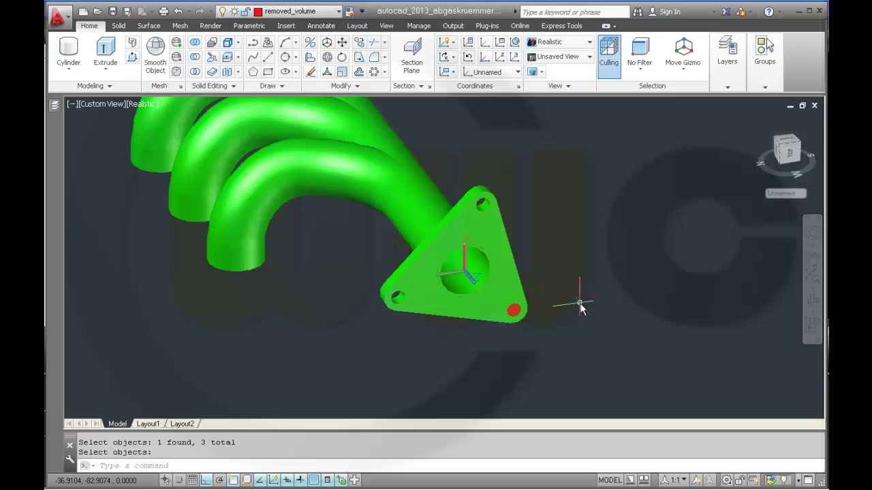
pyautogui.click(514, 312)
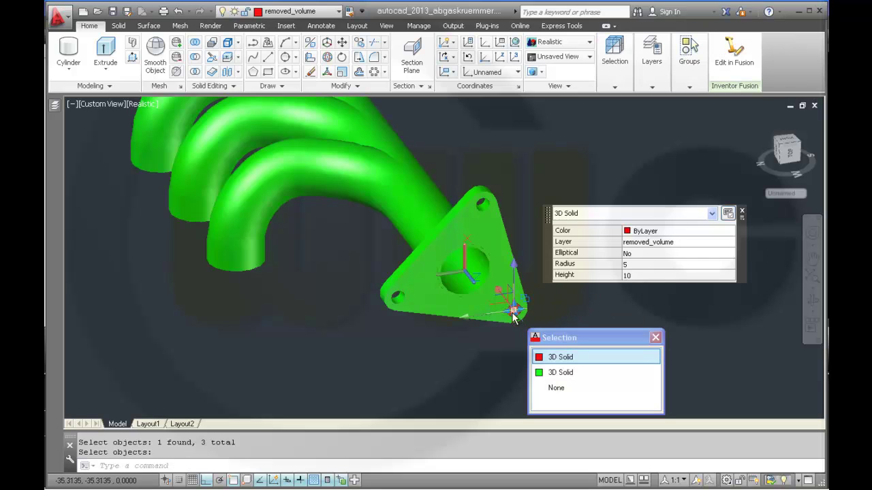
pyautogui.press('Delete')
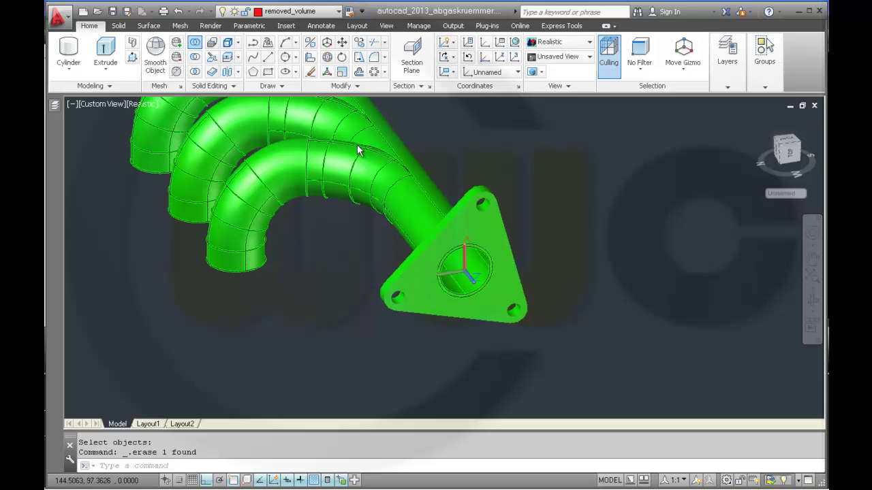
# Union the exhaust pipe body with the drilled triangular flange into one solid
pyautogui.click(406, 198)
pyautogui.click(470, 226)
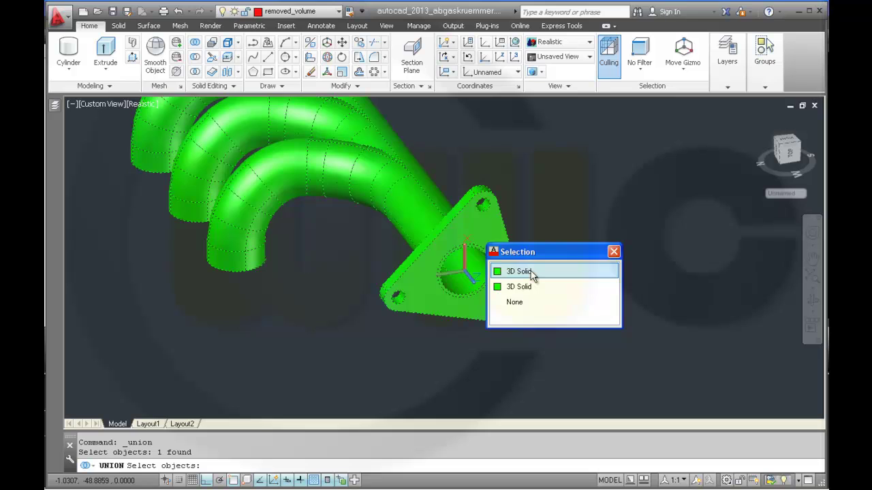
pyautogui.click(532, 273)
pyautogui.press('Return')
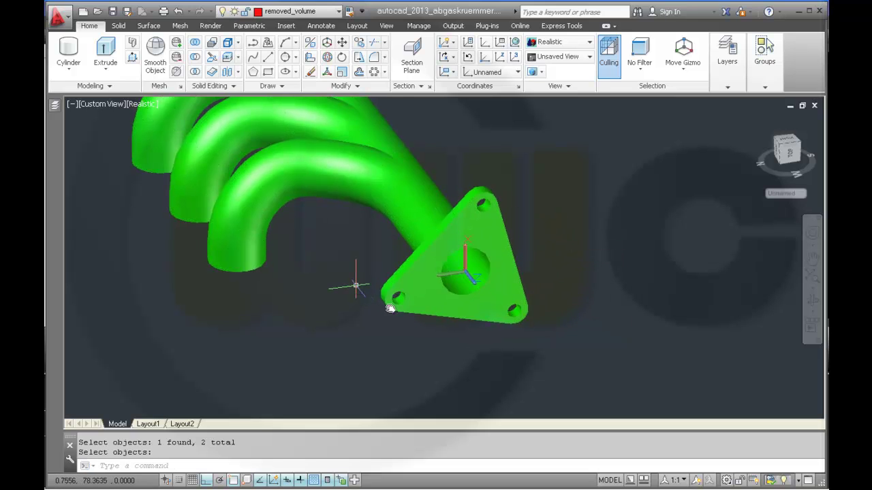
# Turn on the curves layer and align the UCS to the magenta centerline in the open end of the pipe farthest from the flange
pyautogui.moveTo(352, 288); pyautogui.dragTo(470, 336, button='middle')
pyautogui.moveTo(607, 204); pyautogui.dragTo(597, 220, button='middle')
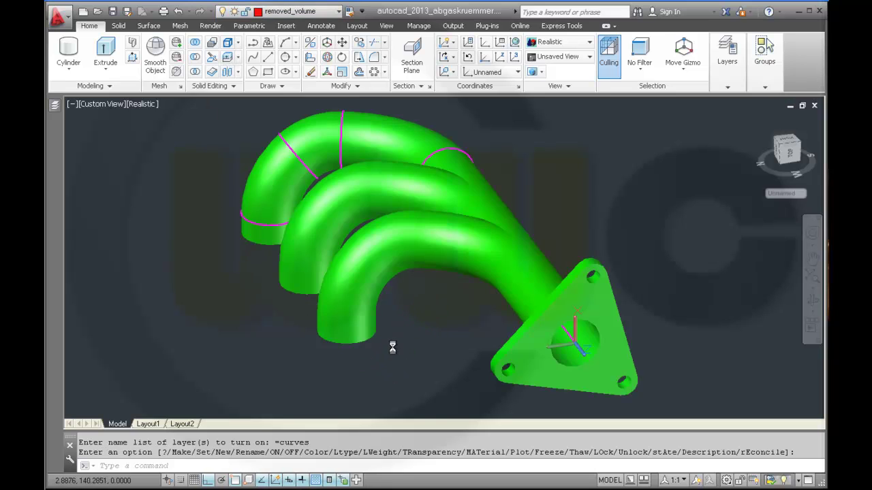
pyautogui.keyDown('shift'); pyautogui.moveTo(392, 347); pyautogui.dragTo(382, 320, button='middle'); pyautogui.keyUp('shift')
pyautogui.press('Return')
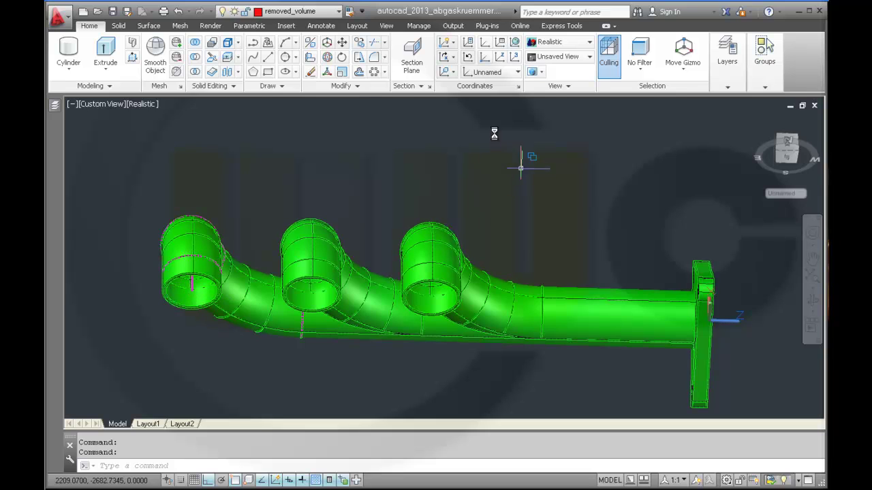
pyautogui.click(453, 73)
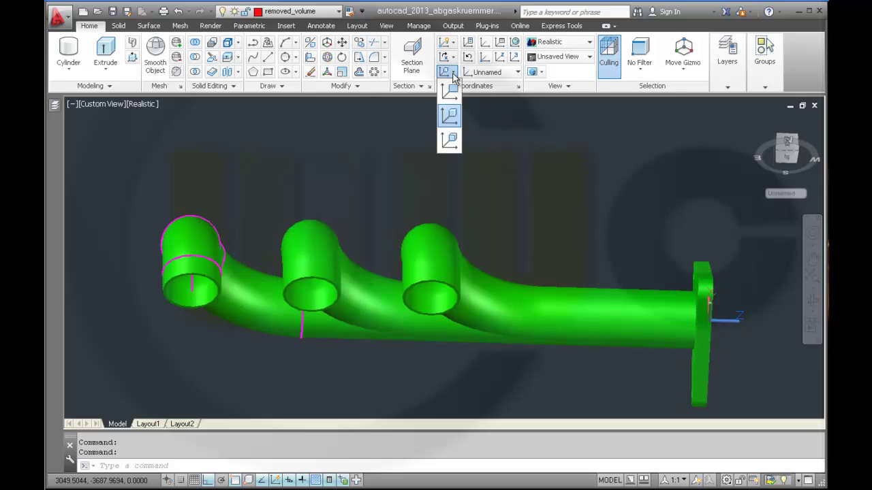
pyautogui.click(450, 117)
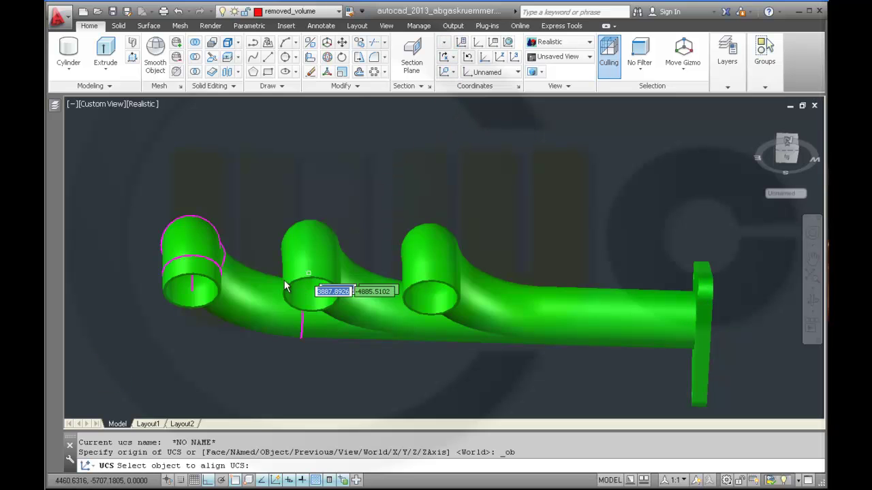
pyautogui.click(193, 291)
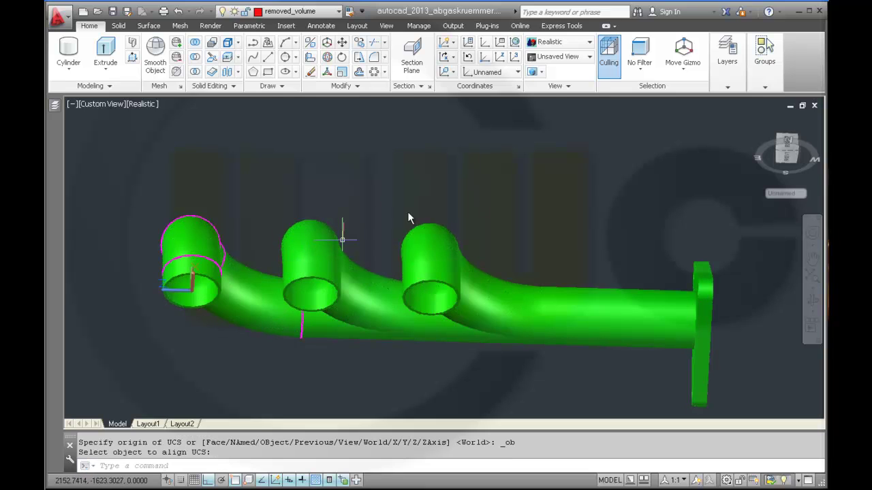
# Turn off the volume layer, leaving the magenta curves of the pipe farthest from the flange displayed
pyautogui.click(788, 160)
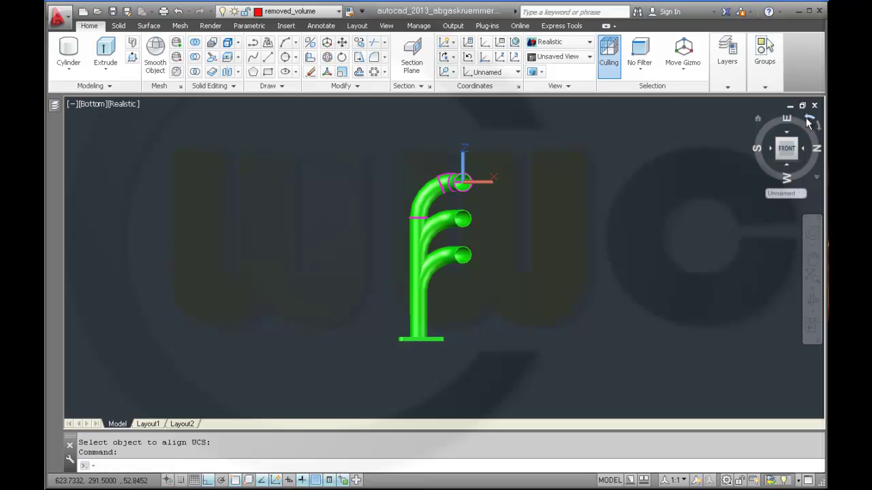
pyautogui.click(807, 122)
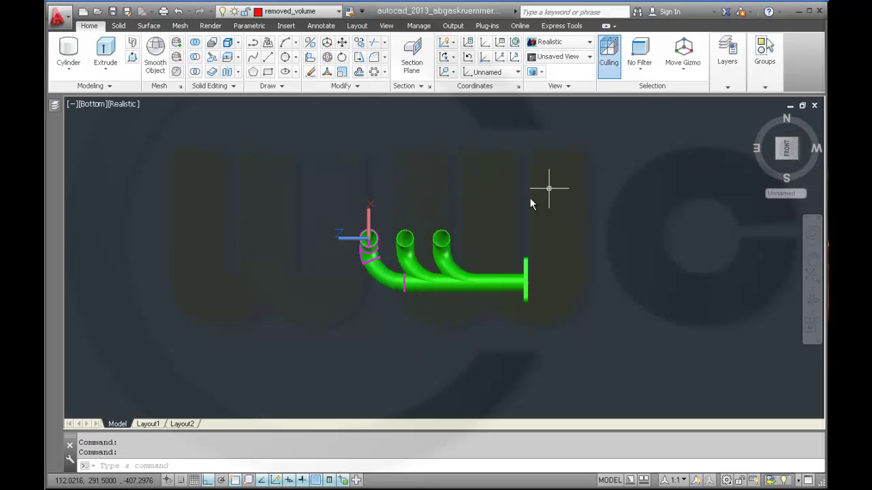
pyautogui.scroll(3, 421, 223)
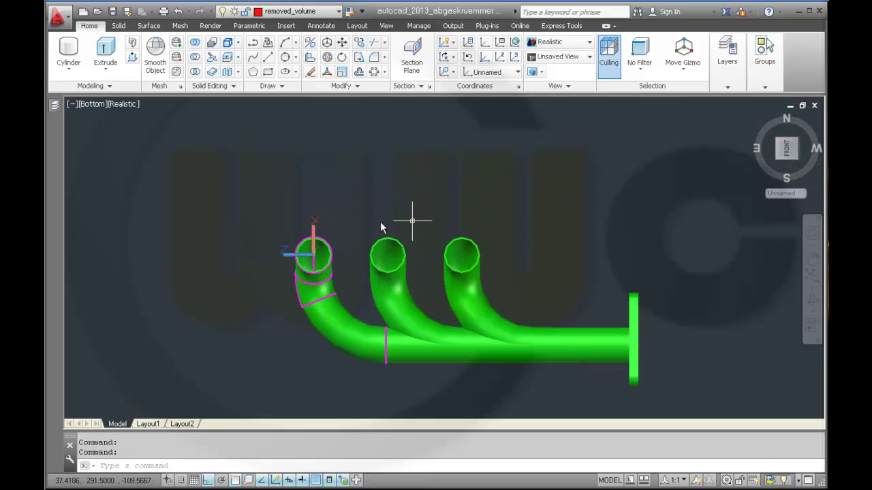
pyautogui.scroll(2, 364, 222)
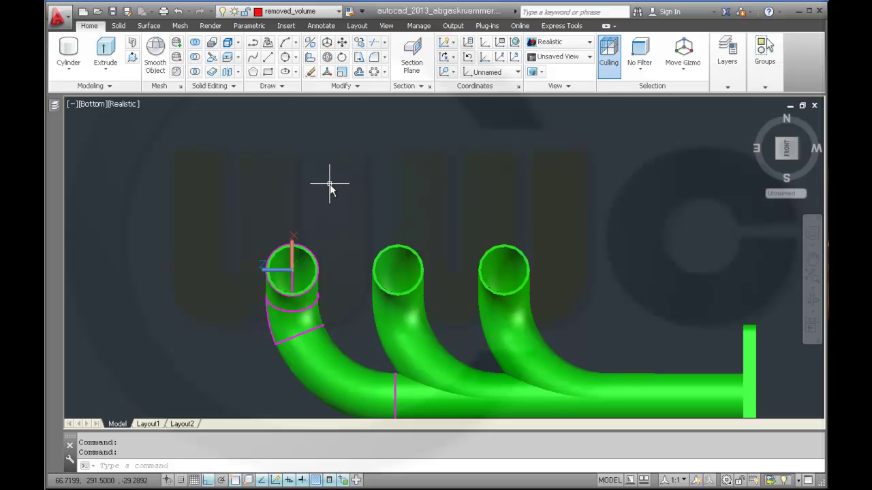
pyautogui.click(294, 252)
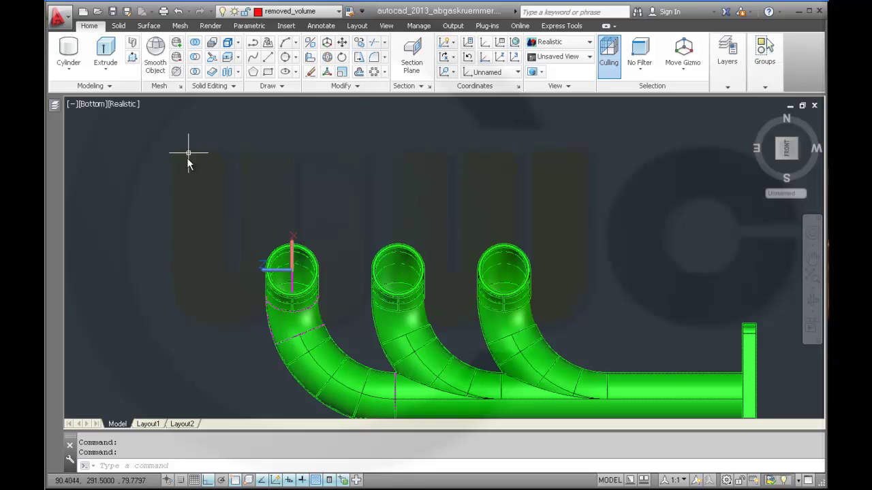
pyautogui.scroll(2, 242, 272)
pyautogui.scroll(2, 242, 276)
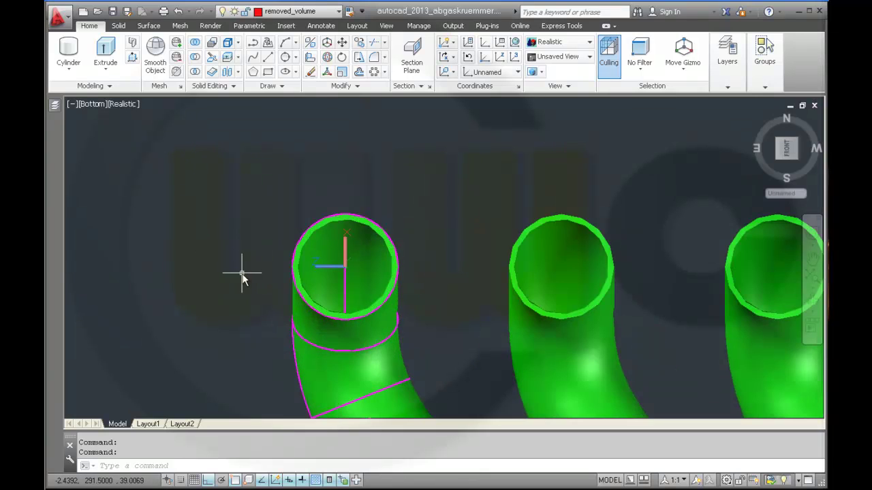
pyautogui.click(328, 276)
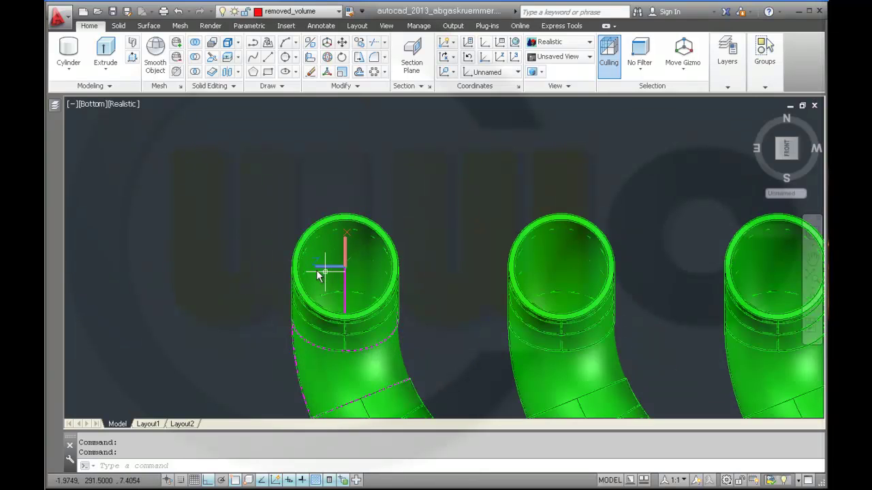
pyautogui.press('Escape')
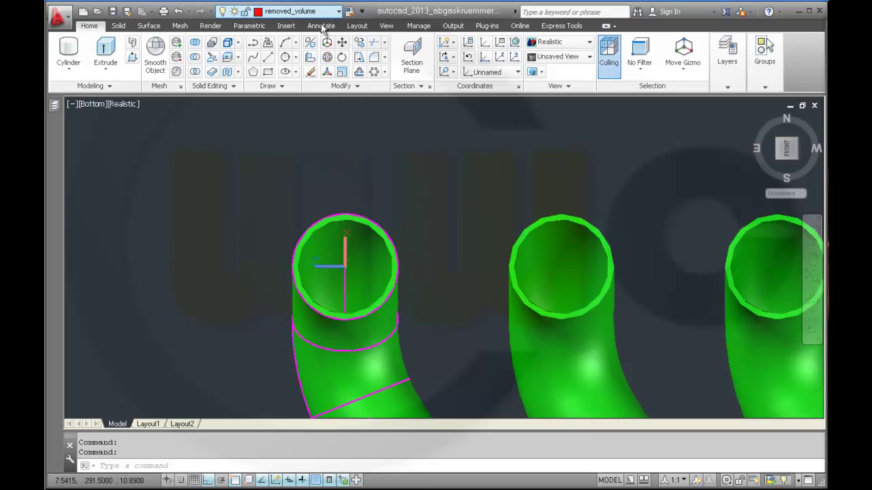
pyautogui.click(223, 143)
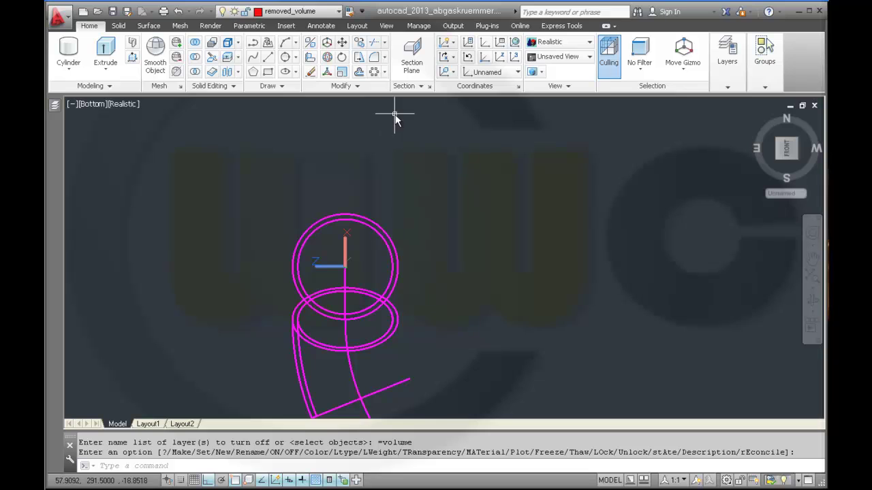
# Rotate the UCS by 90 degrees around its X axis at the pipe opening's center
pyautogui.click(322, 269)
pyautogui.moveTo(310, 266)
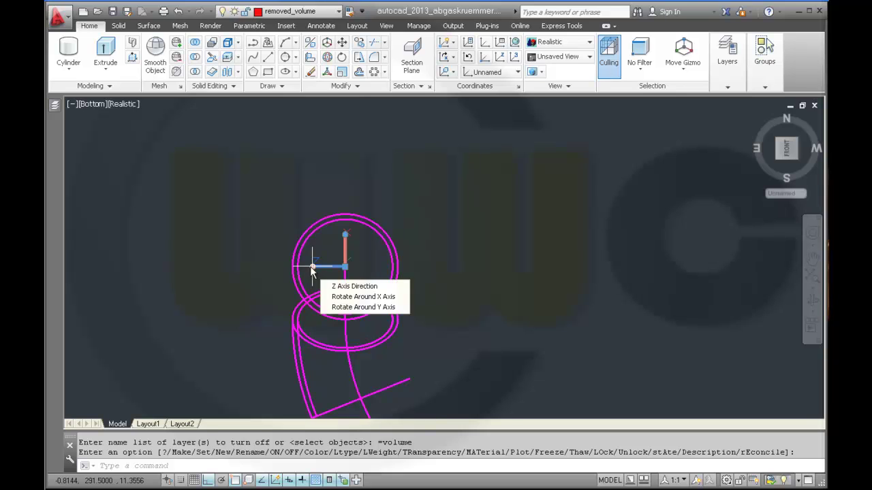
pyautogui.click(337, 296)
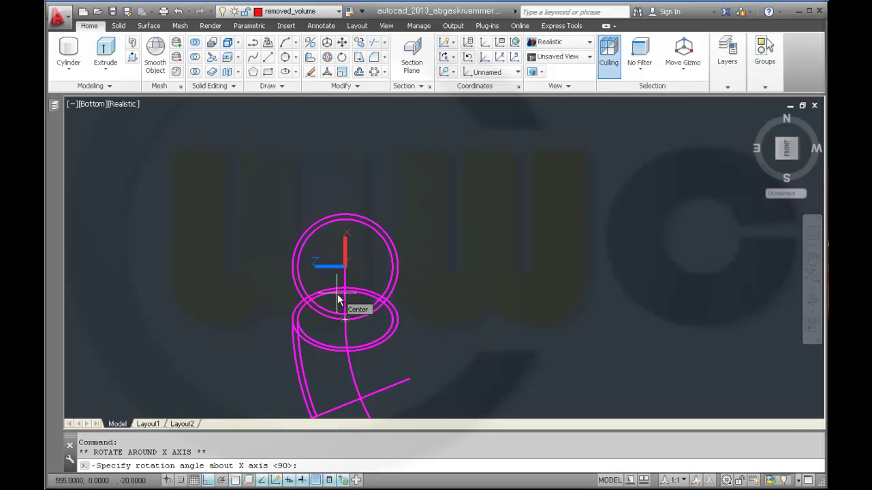
pyautogui.press('Return')
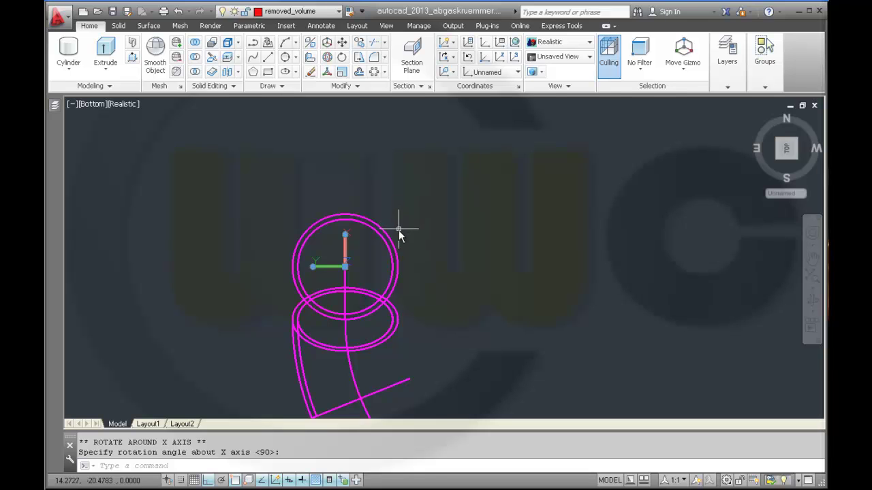
pyautogui.click(315, 267)
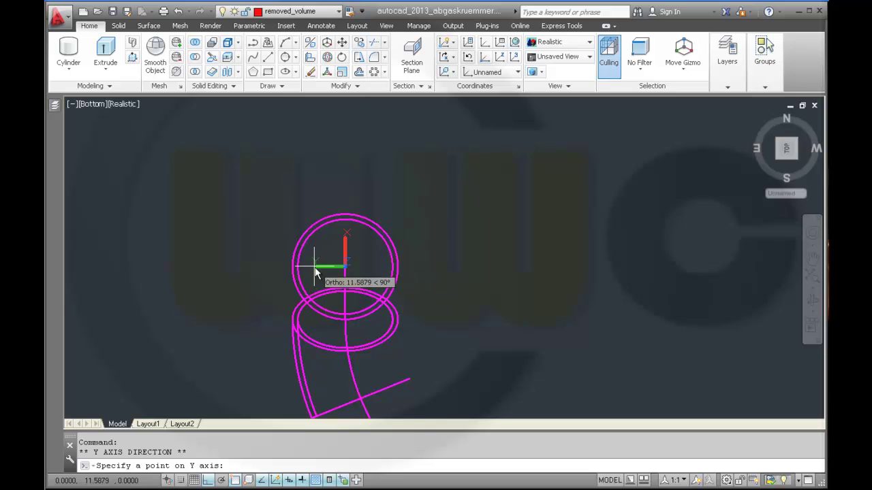
pyautogui.press('Down')
pyautogui.press('Escape')
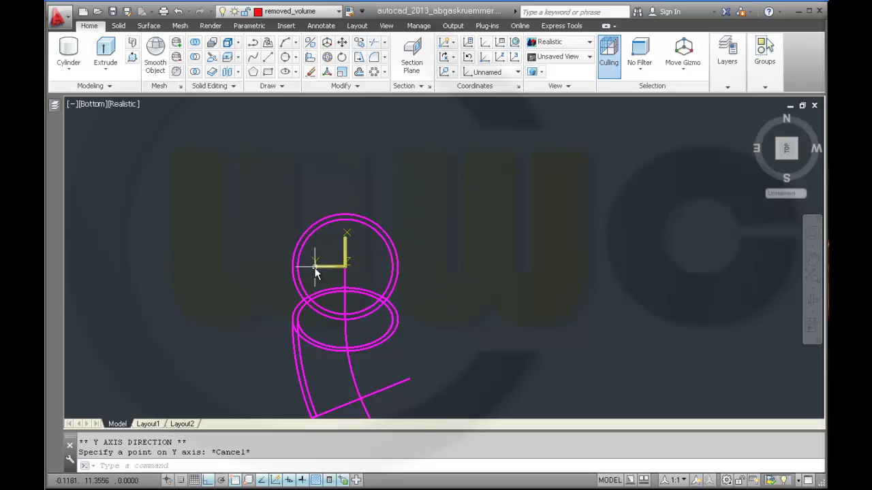
# Rotate the UCS by -90 degrees around its Z axis at the pipe opening's center
pyautogui.click(317, 268)
pyautogui.moveTo(312, 267)
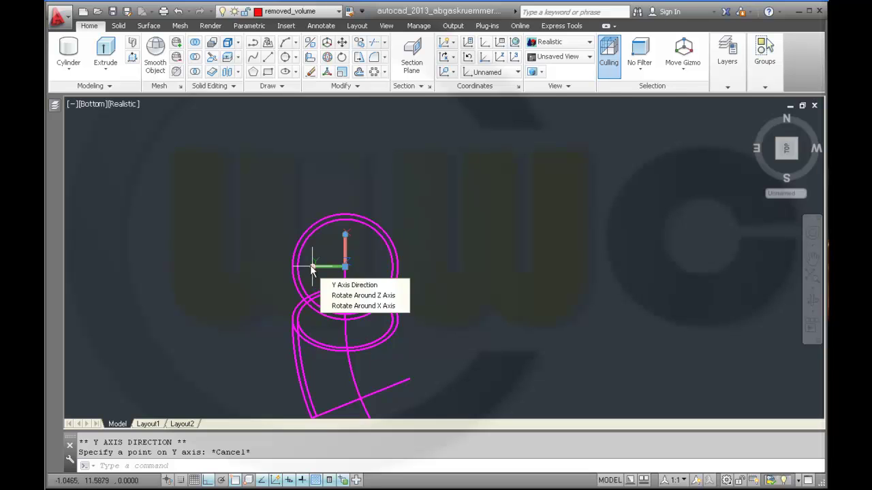
pyautogui.click(344, 295)
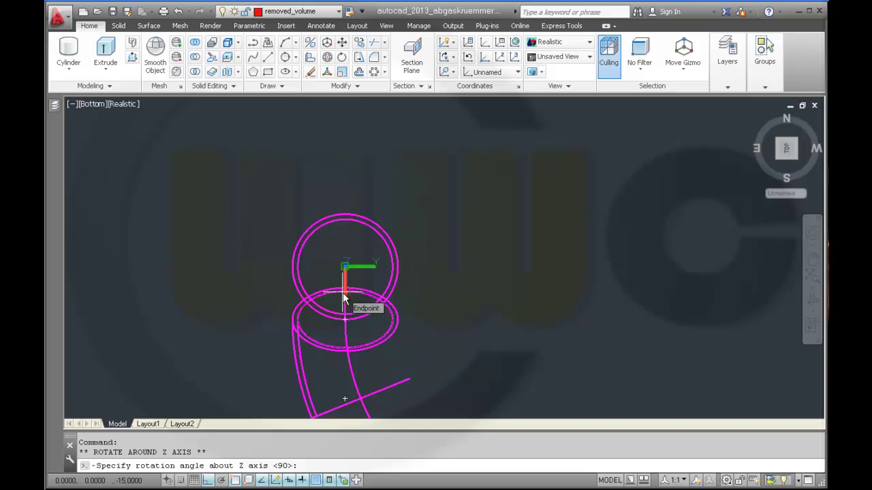
pyautogui.write('-90')
pyautogui.press('Return')
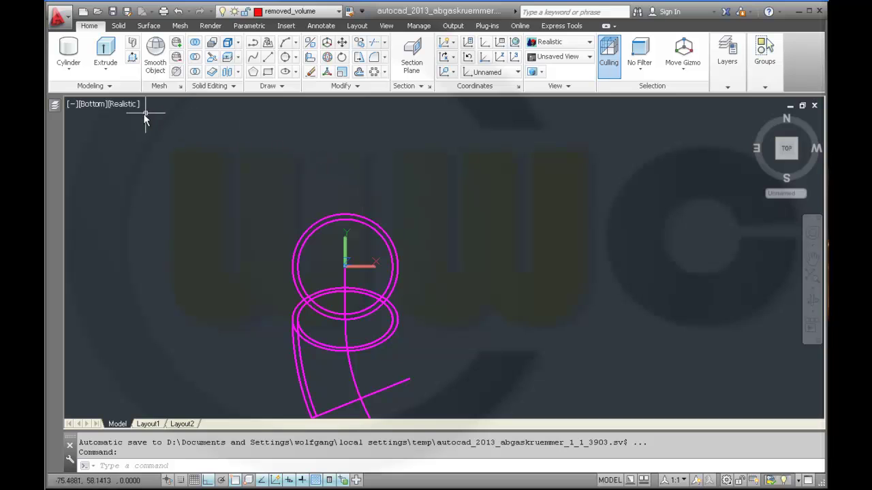
# Switch the viewport's visual style to Wireframe
pyautogui.click(126, 104)
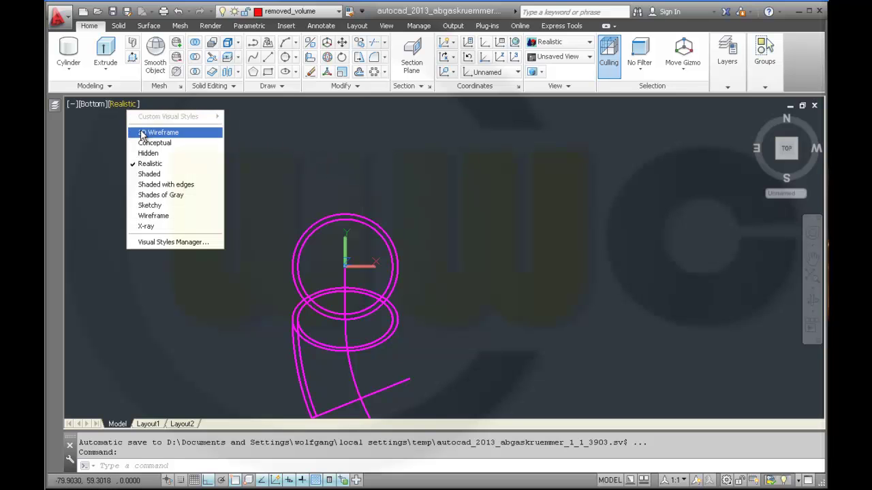
pyautogui.click(163, 217)
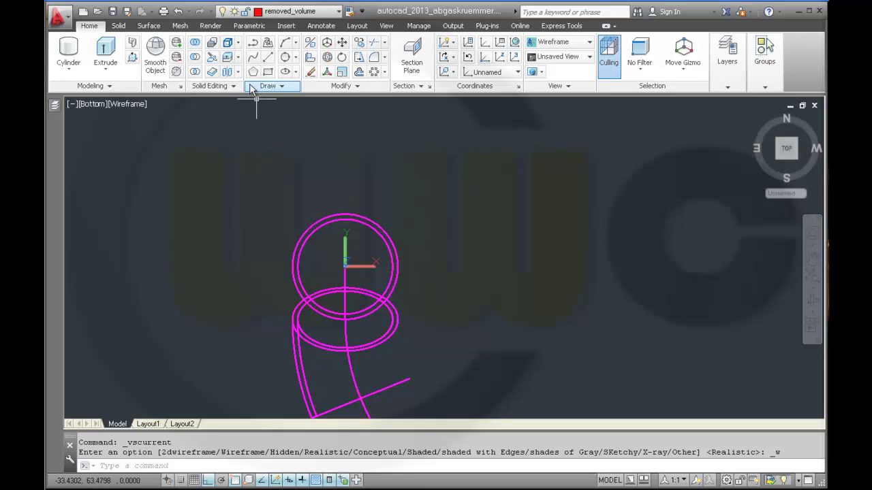
# Turn on the volume and sketches layers and make sketches the current layer
pyautogui.click(226, 142)
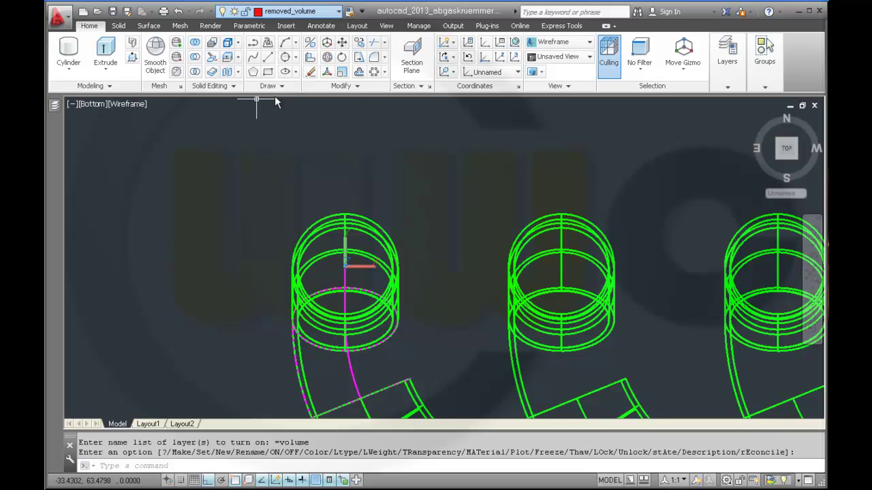
pyautogui.click(223, 100)
pyautogui.click(285, 100)
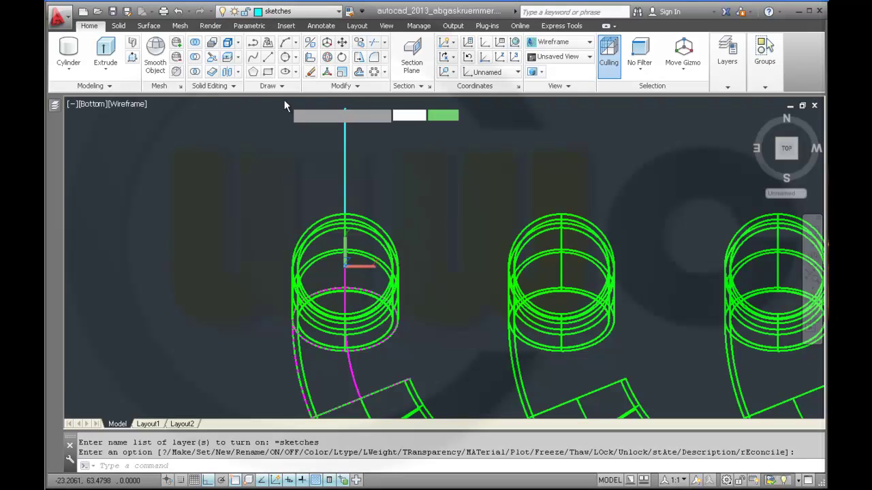
pyautogui.press('Escape')
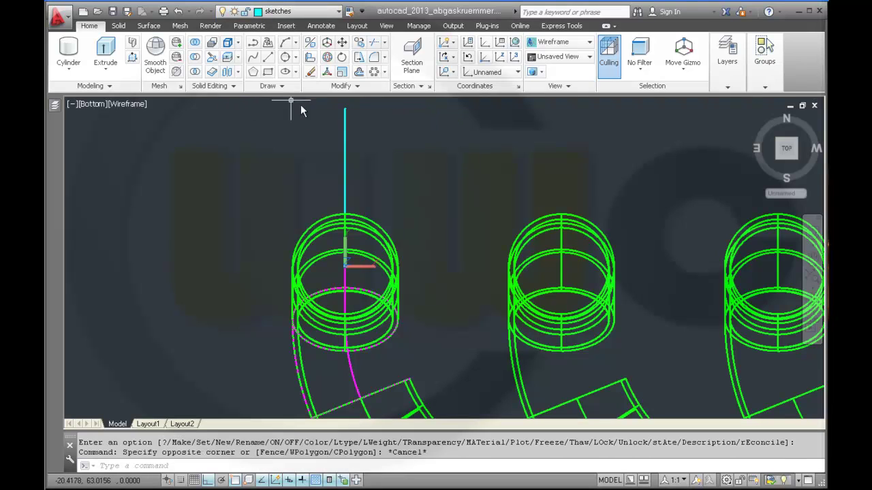
# Draw a circle of radius 10 in the free area above the pipe openings, between the first and second pipes
pyautogui.moveTo(423, 217); pyautogui.dragTo(369, 194, button='middle')
pyautogui.scroll(-2, 370, 194)
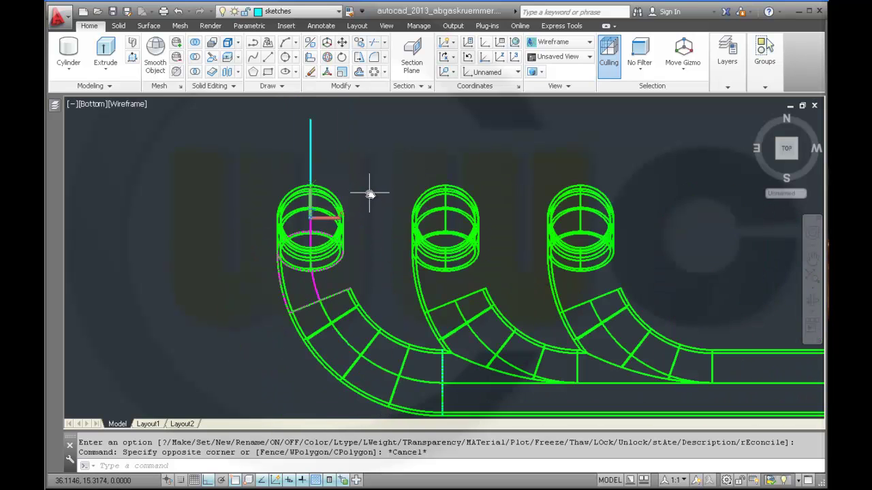
pyautogui.scroll(-3, 369, 194)
pyautogui.scroll(2, 370, 189)
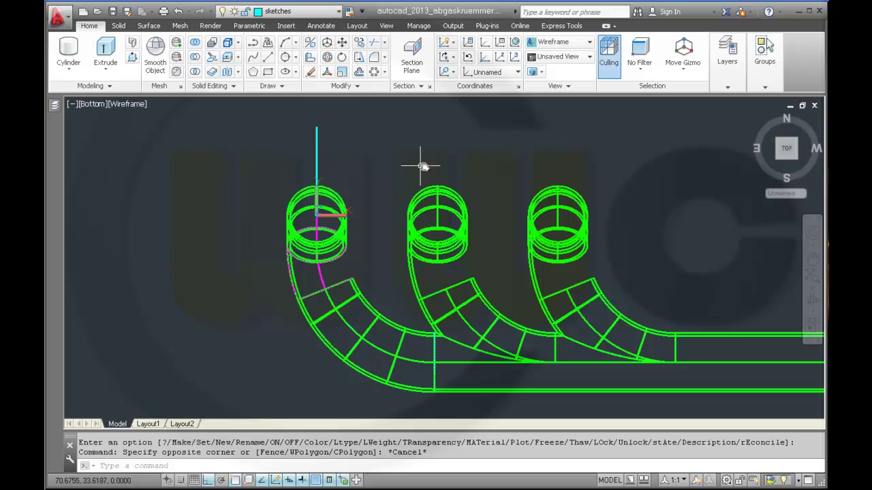
pyautogui.moveTo(397, 214)
pyautogui.mouseDown(button='middle')
pyautogui.moveTo(379, 239)
pyautogui.moveTo(388, 227)
pyautogui.mouseUp(button='middle')
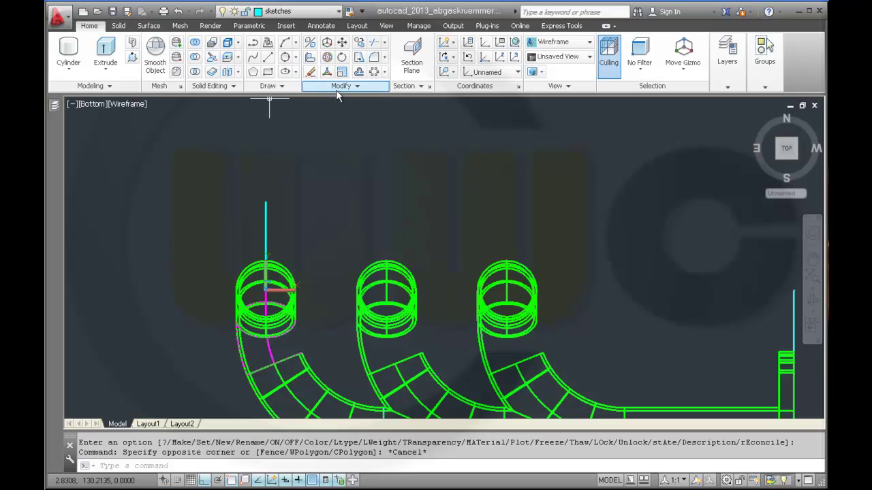
pyautogui.click(294, 58)
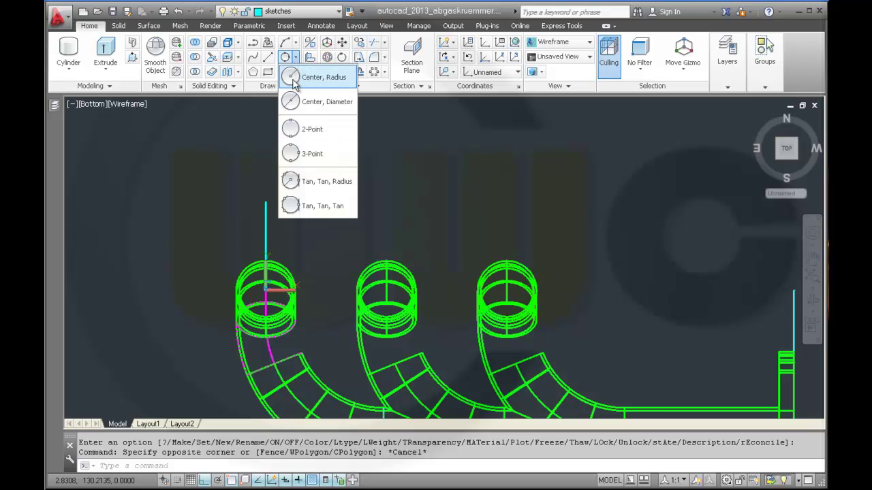
pyautogui.click(294, 78)
pyautogui.click(345, 191)
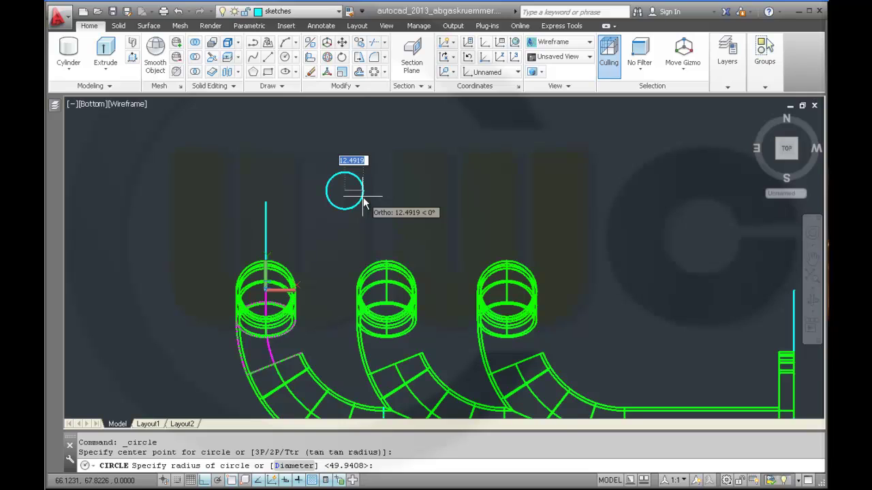
pyautogui.write('10')
pyautogui.press('Return')
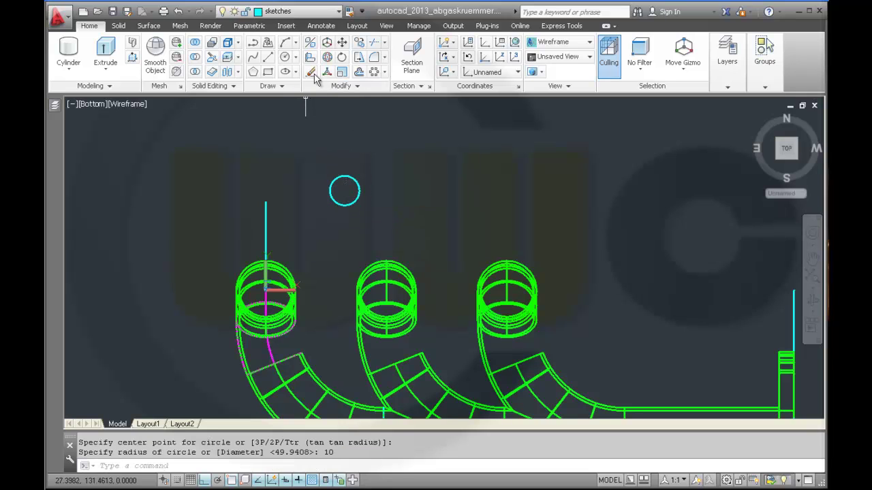
# Copy the radius 10 circle from its center by 254 along the positive X direction
pyautogui.click(359, 42)
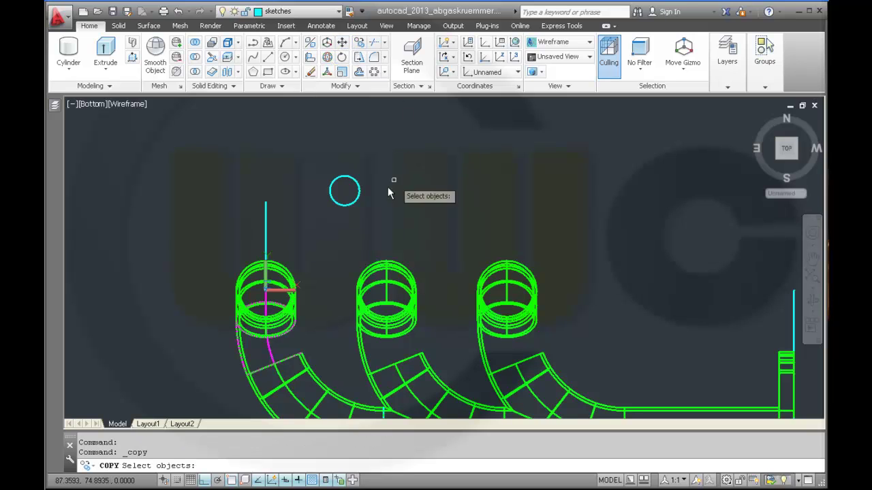
pyautogui.click(357, 197)
pyautogui.press('Return')
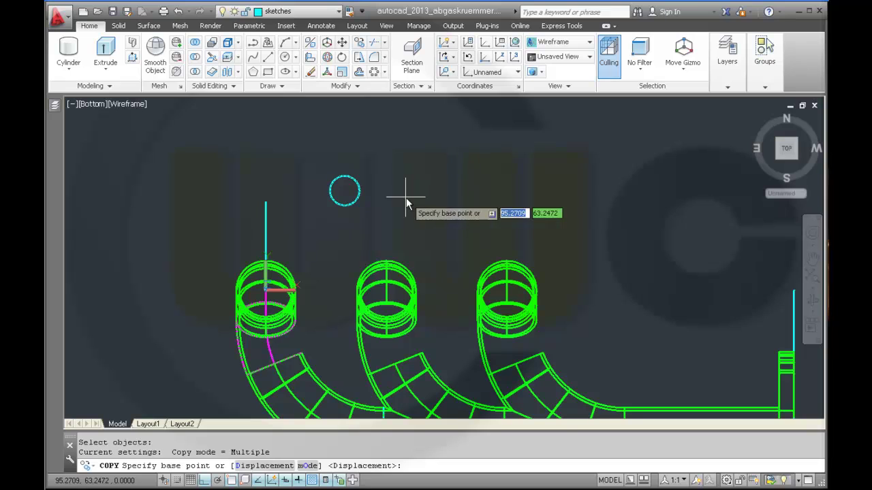
pyautogui.click(345, 191)
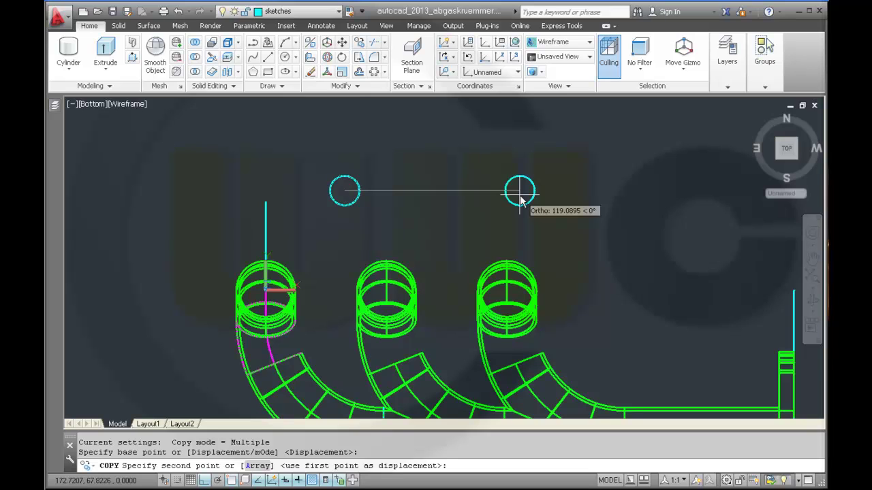
pyautogui.write('254')
pyautogui.press('Return')
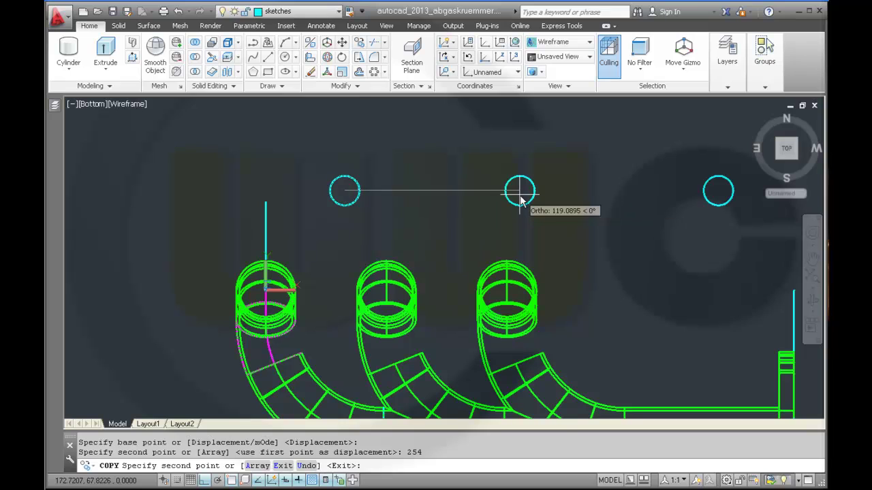
pyautogui.press('Escape')
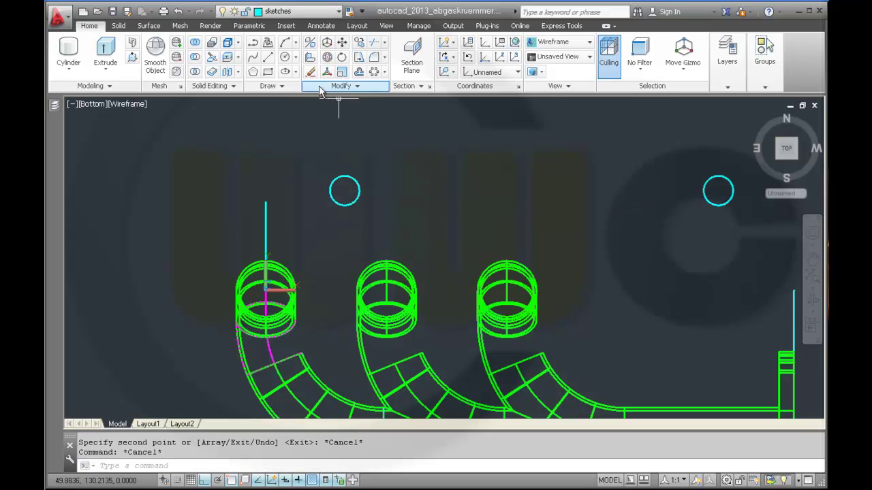
# Draw a horizontal line joining the lower quadrant points of the two circles
pyautogui.click(268, 57)
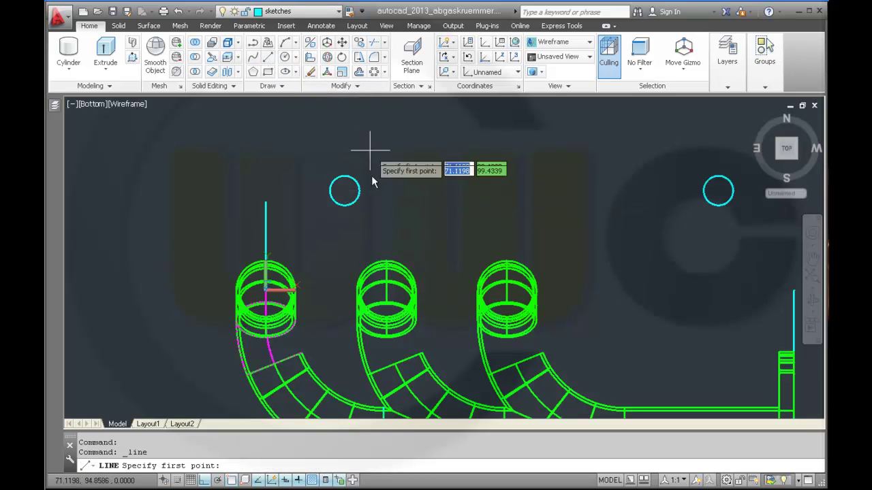
pyautogui.click(346, 206)
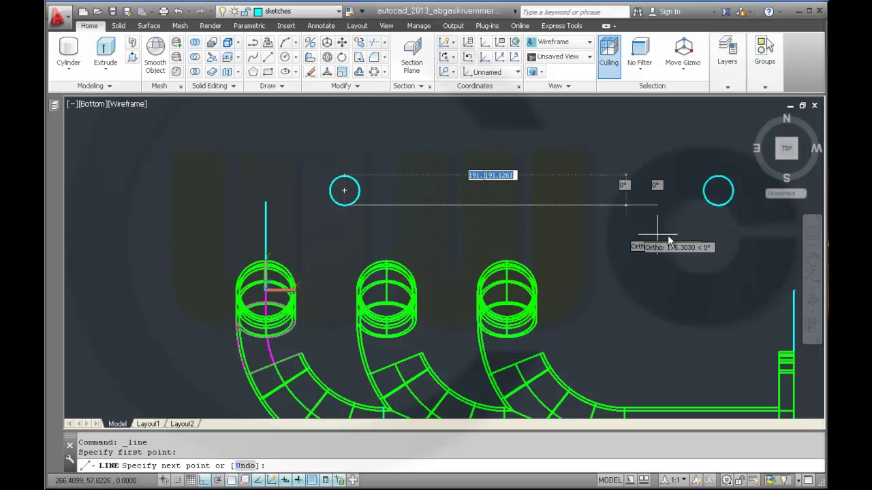
pyautogui.click(718, 205)
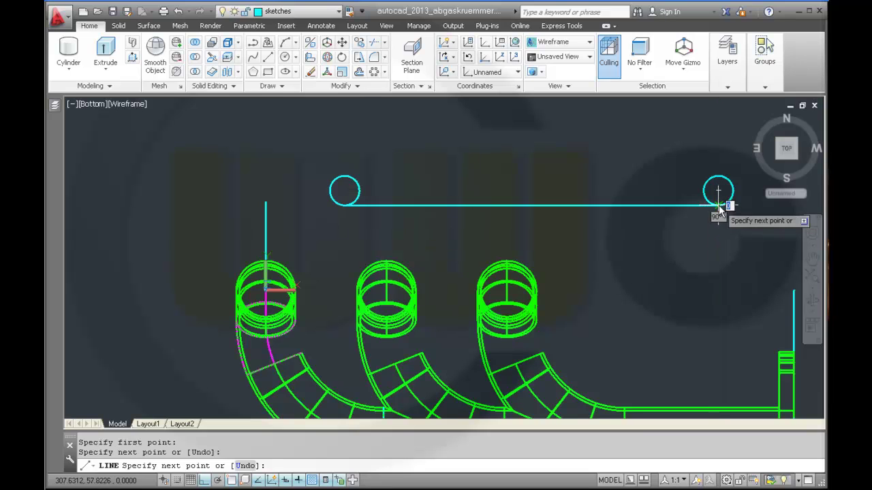
pyautogui.press('Escape')
pyautogui.press('Escape')
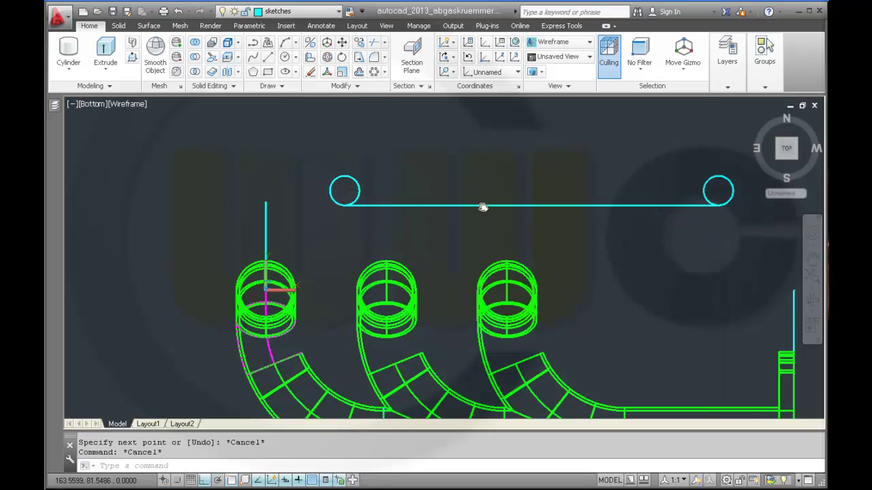
# Copy the circle at the line's start from its center by a relative offset of 20.5 in X and 54.5 in Y
pyautogui.moveTo(508, 165); pyautogui.dragTo(454, 214, button='middle')
pyautogui.scroll(1, 461, 199)
pyautogui.scroll(-2, 457, 202)
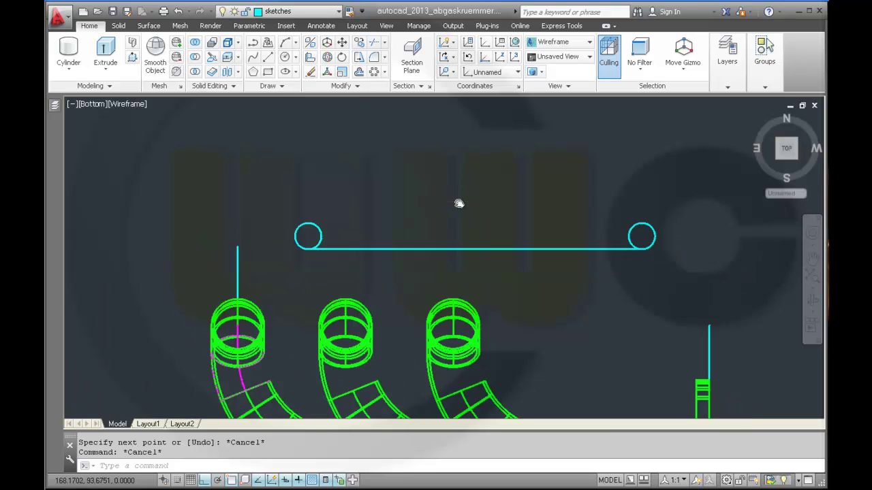
pyautogui.moveTo(445, 193)
pyautogui.mouseDown(button='middle')
pyautogui.moveTo(440, 222)
pyautogui.moveTo(442, 213)
pyautogui.mouseUp(button='middle')
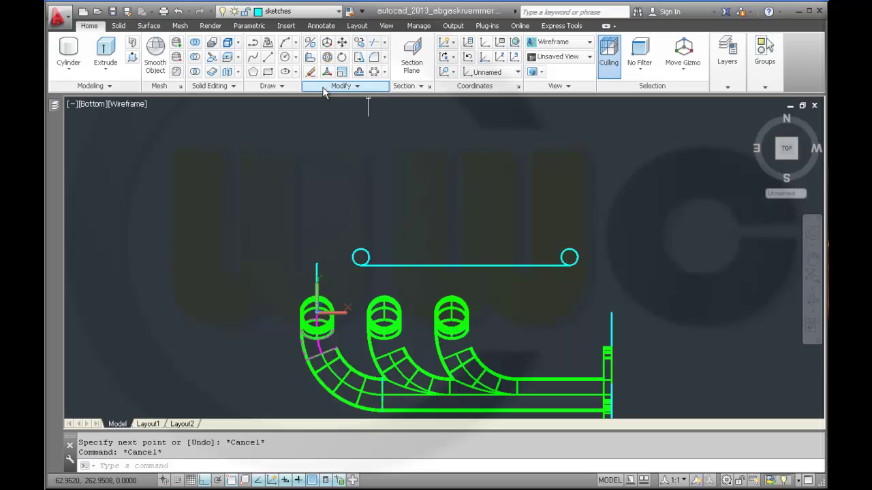
pyautogui.click(359, 42)
pyautogui.click(360, 250)
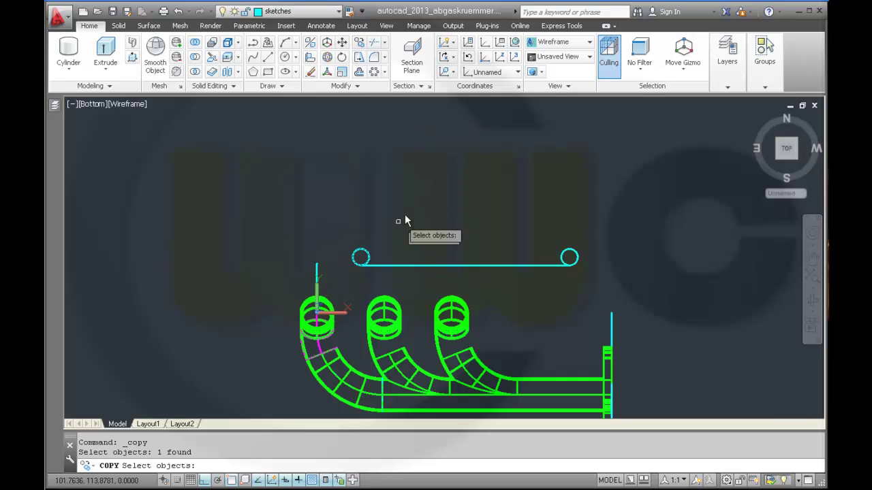
pyautogui.press('Return')
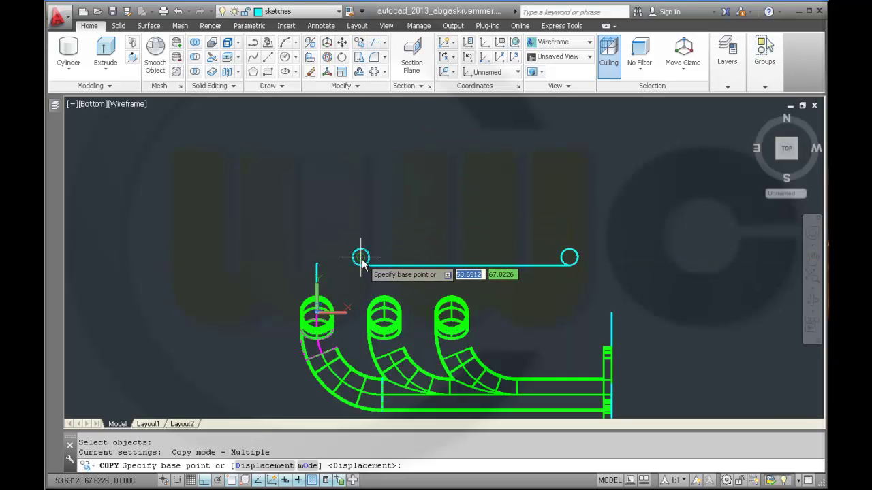
pyautogui.click(360, 257)
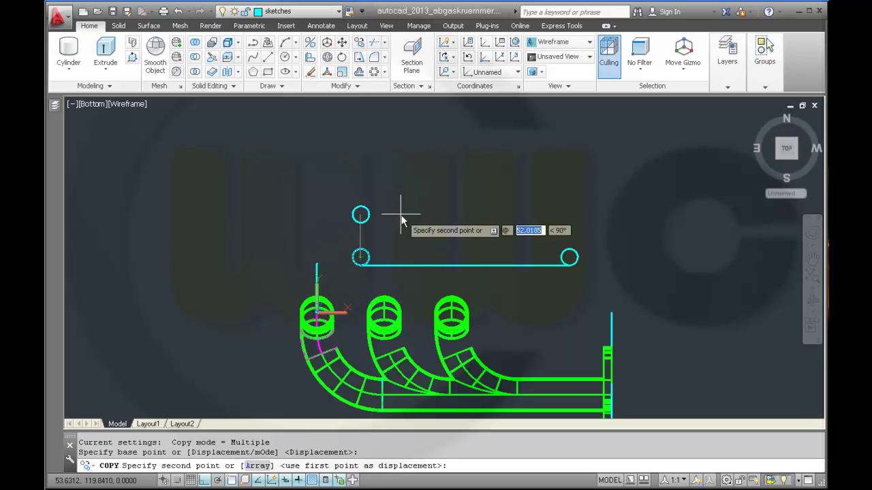
pyautogui.write('20.5')
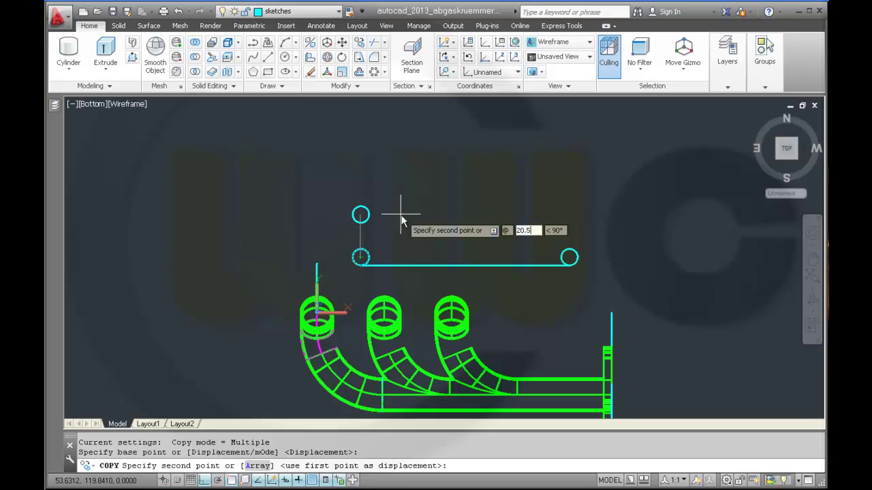
pyautogui.press('Tab')
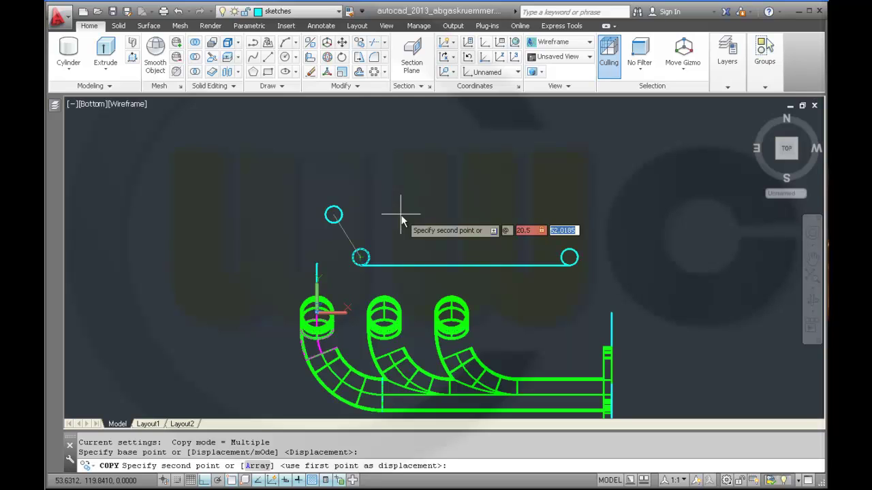
pyautogui.write('54.5')
pyautogui.press('Return')
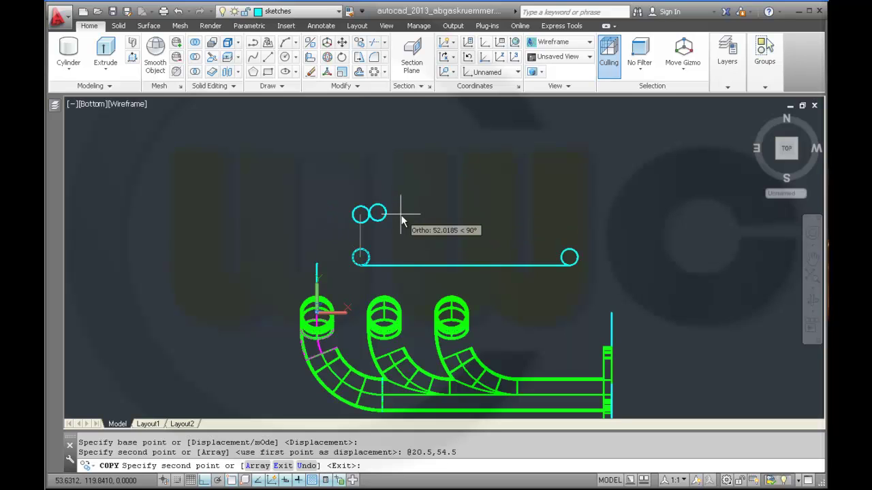
pyautogui.press('Escape')
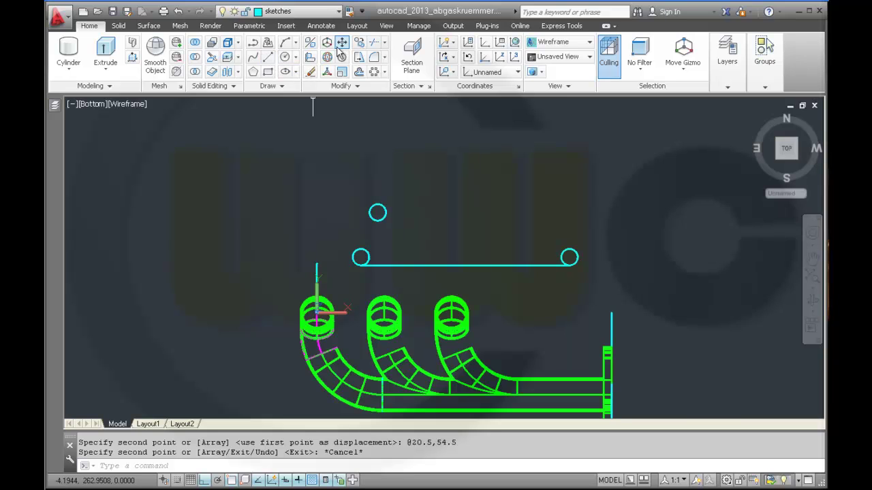
# Copy the upper circle from its center by 233.5 along the positive X direction
pyautogui.click(359, 43)
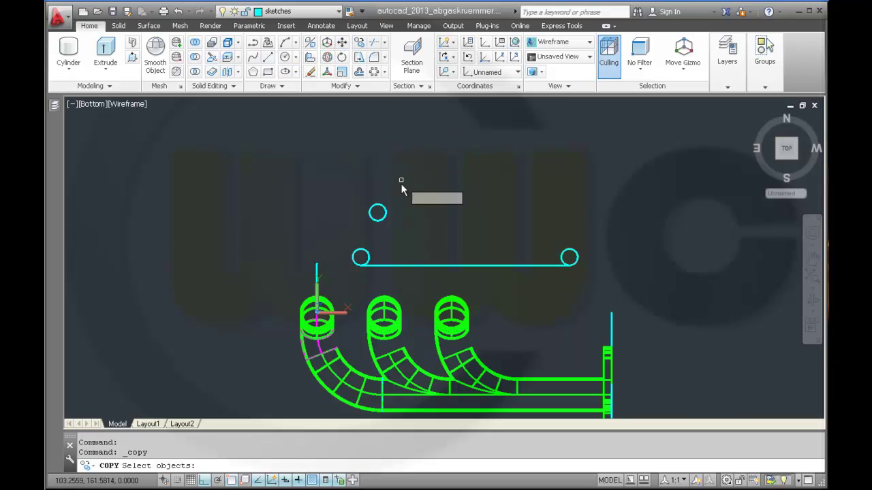
pyautogui.click(384, 218)
pyautogui.press('Return')
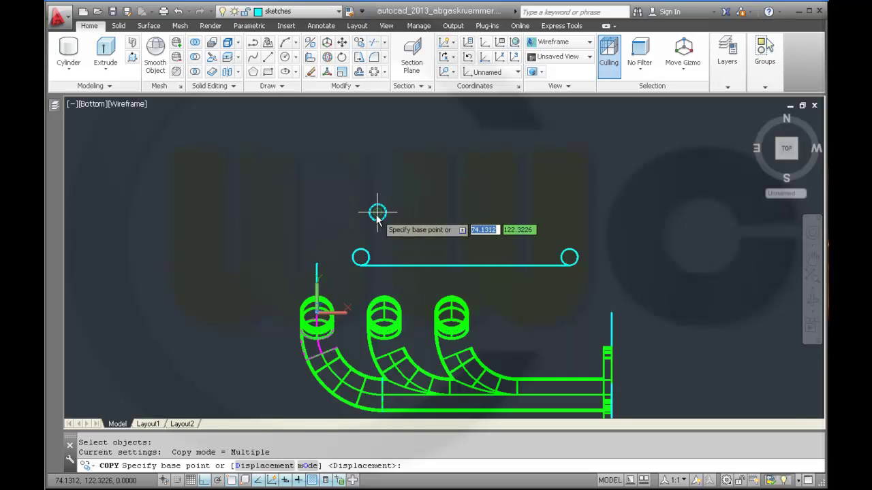
pyautogui.click(377, 213)
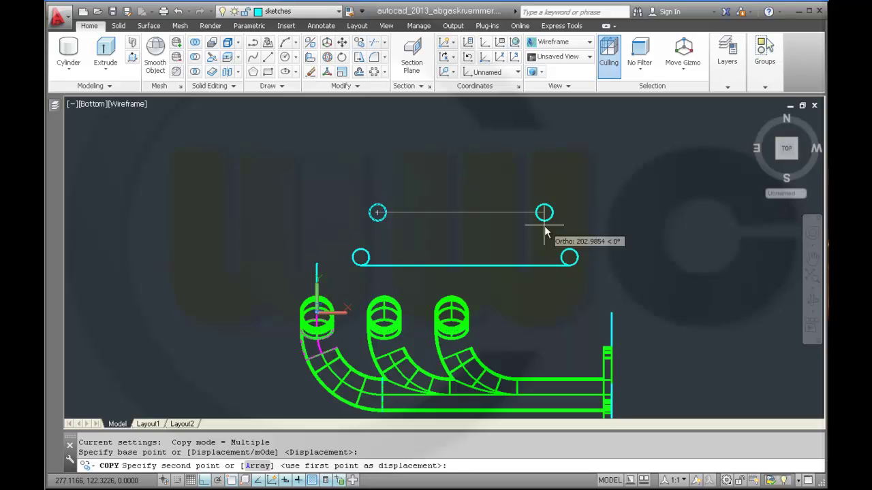
pyautogui.write('233.5')
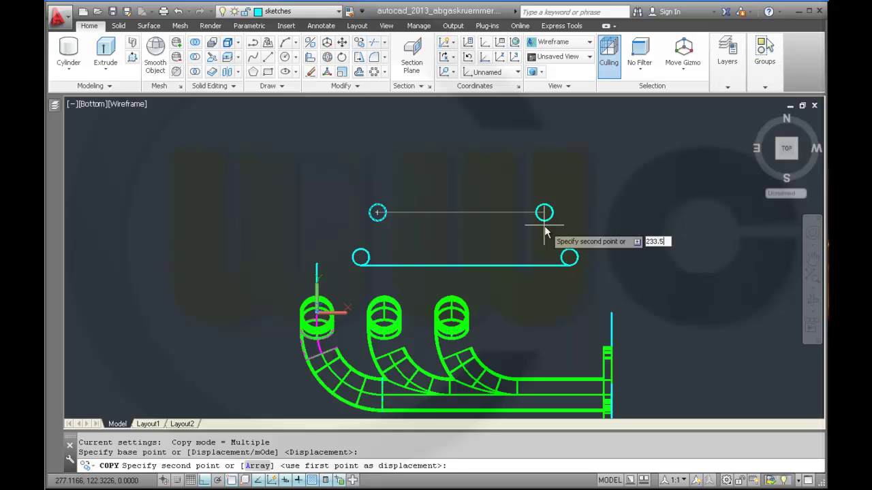
pyautogui.press('Return')
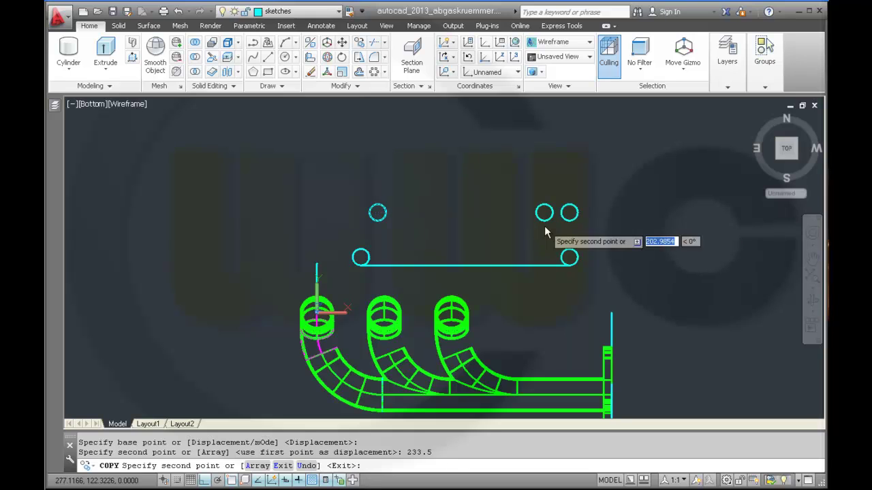
pyautogui.press('Escape')
pyautogui.press('Escape')
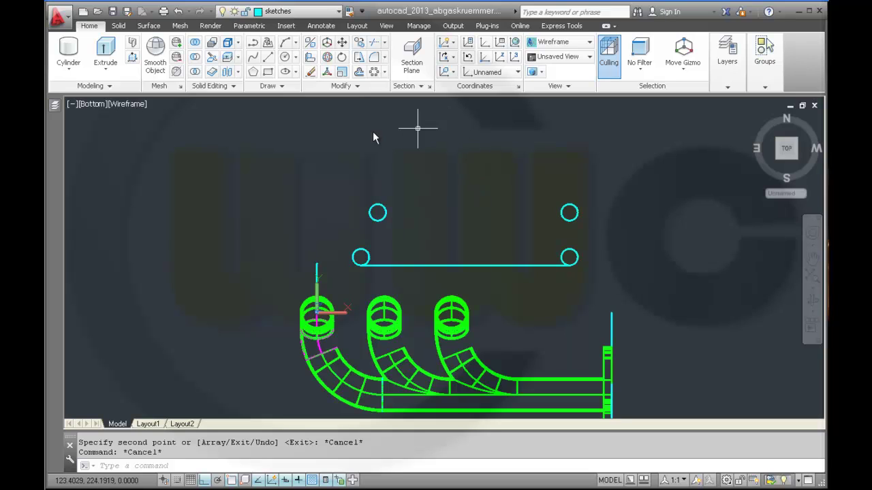
# Move the upper right circle from its center by 20.5 along the negative X direction
pyautogui.click(342, 45)
pyautogui.click(563, 211)
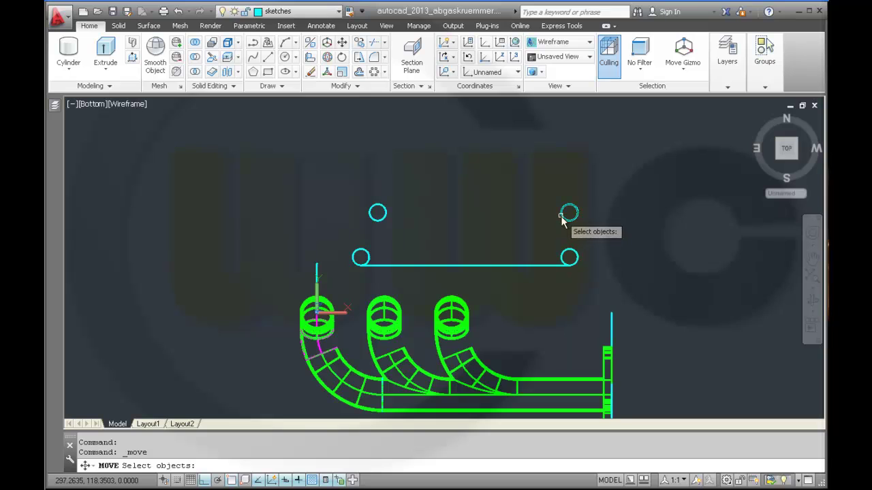
pyautogui.press('Return')
pyautogui.click(569, 213)
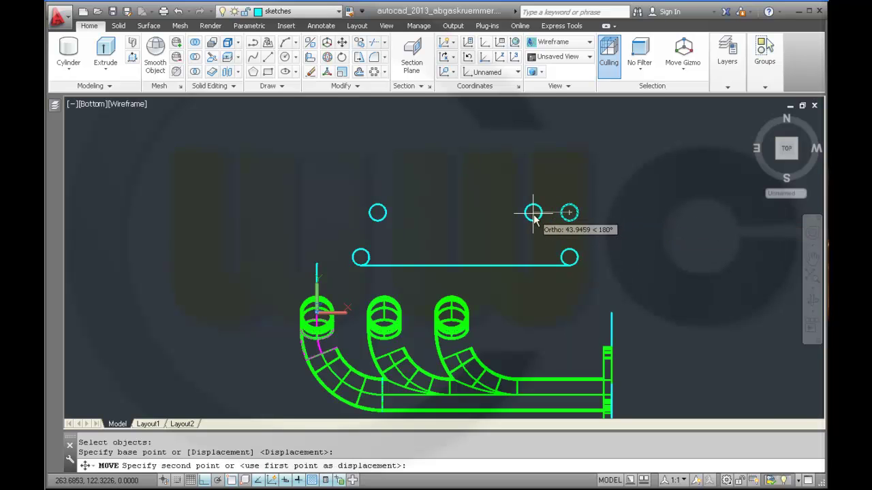
pyautogui.write('29')
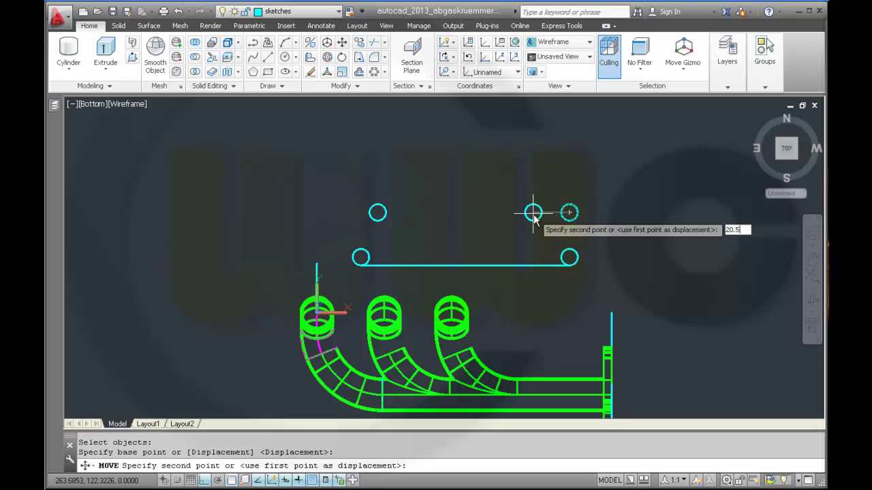
pyautogui.press('Return')
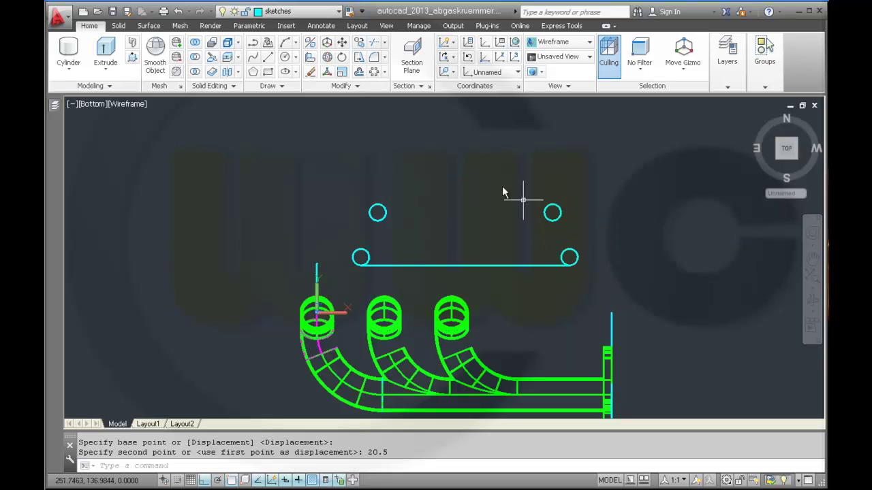
# Draw a line tangent to the outer sides of the lower left and upper left circles
pyautogui.click(267, 56)
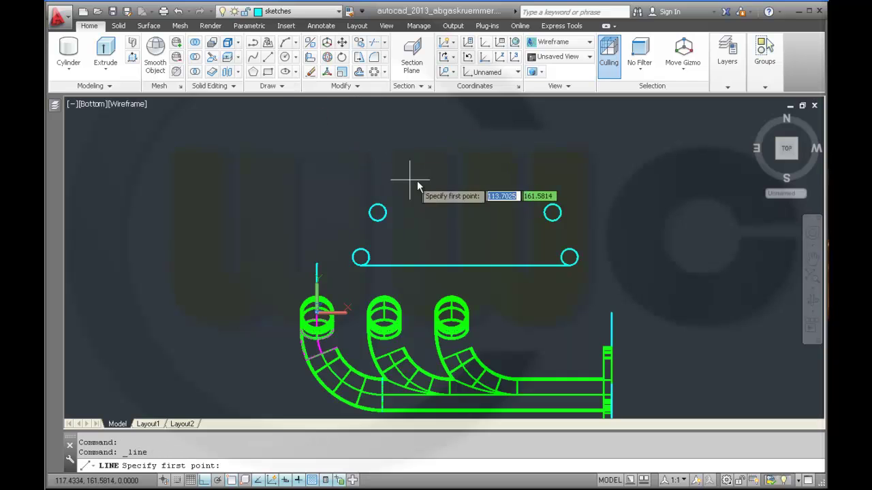
pyautogui.keyDown('shift'); pyautogui.rightClick(419, 179); pyautogui.keyUp('shift')
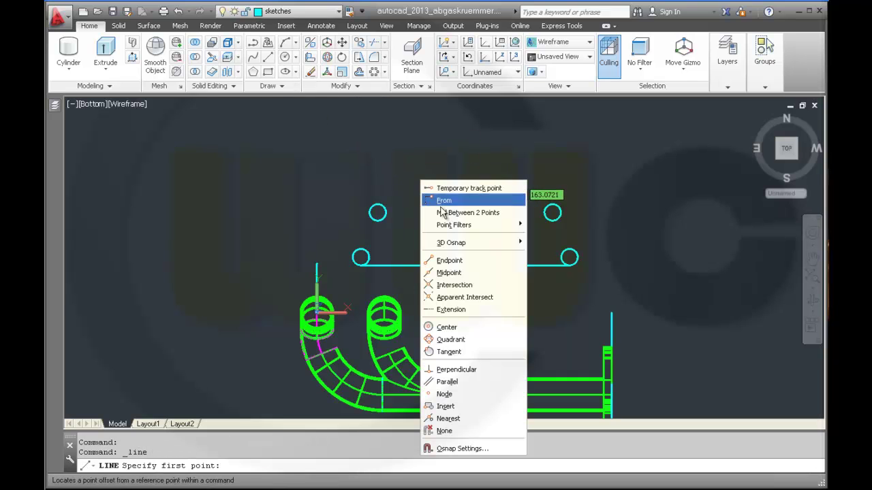
pyautogui.click(469, 352)
pyautogui.click(359, 263)
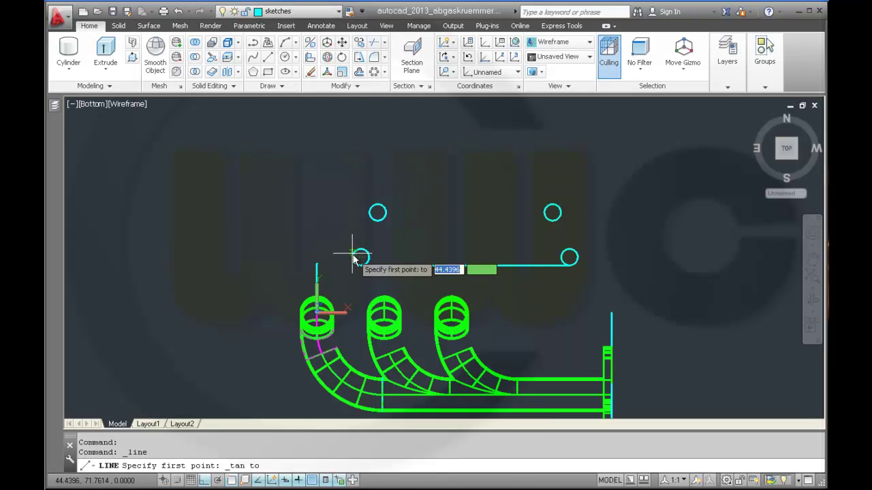
pyautogui.keyDown('shift'); pyautogui.rightClick(347, 218); pyautogui.keyUp('shift')
pyautogui.click(376, 386)
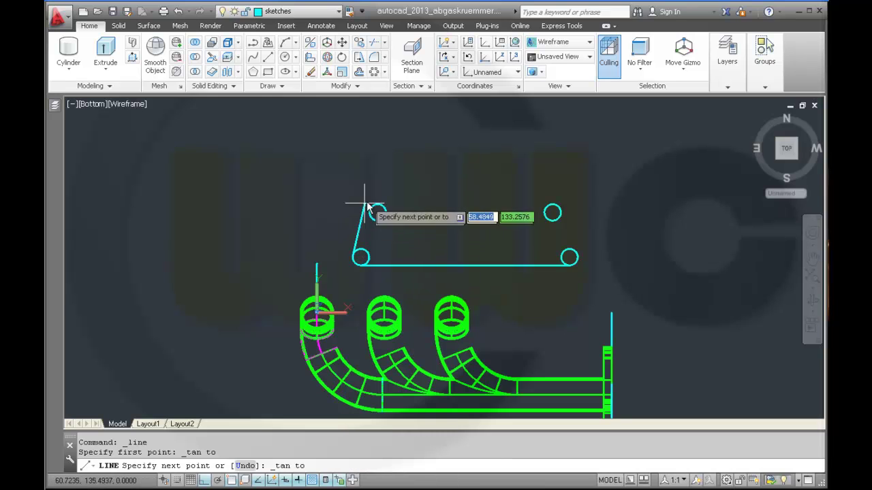
pyautogui.rightClick(429, 175)
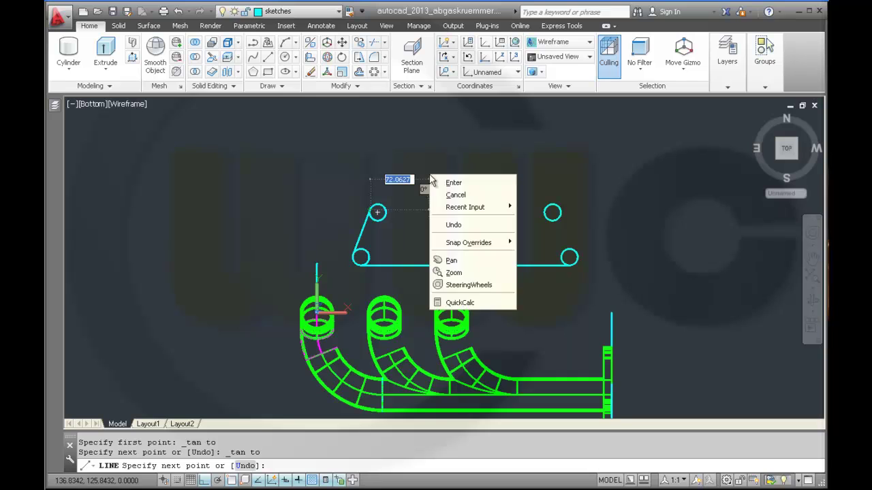
pyautogui.click(463, 177)
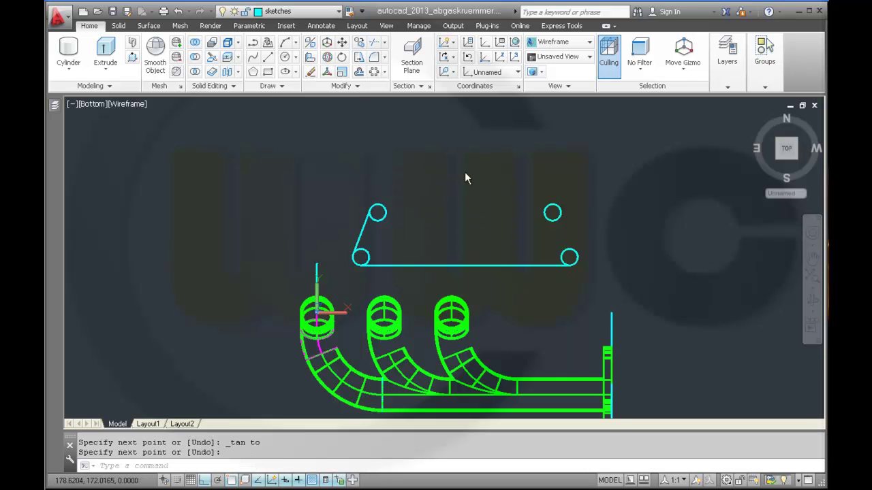
# Draw a line tangent to the outer sides of the lower right and upper right circles
pyautogui.rightClick(465, 178)
pyautogui.click(485, 179)
pyautogui.keyDown('shift'); pyautogui.rightClick(607, 230); pyautogui.keyUp('shift')
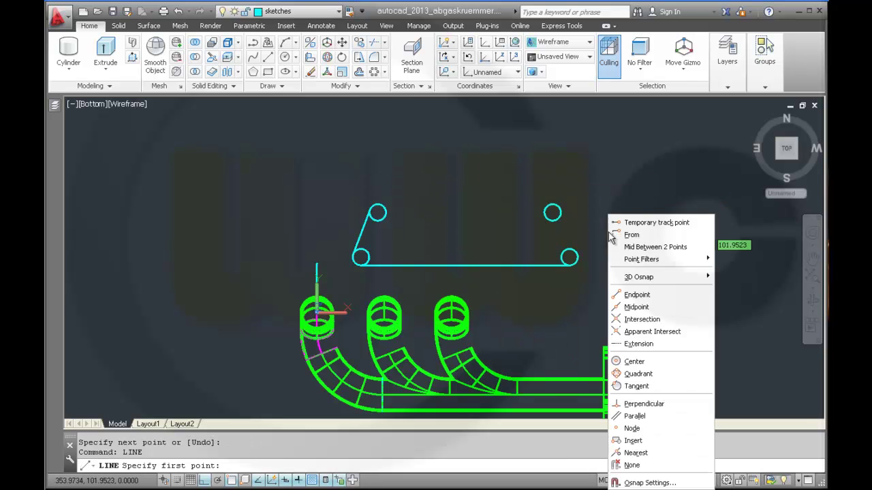
pyautogui.click(647, 386)
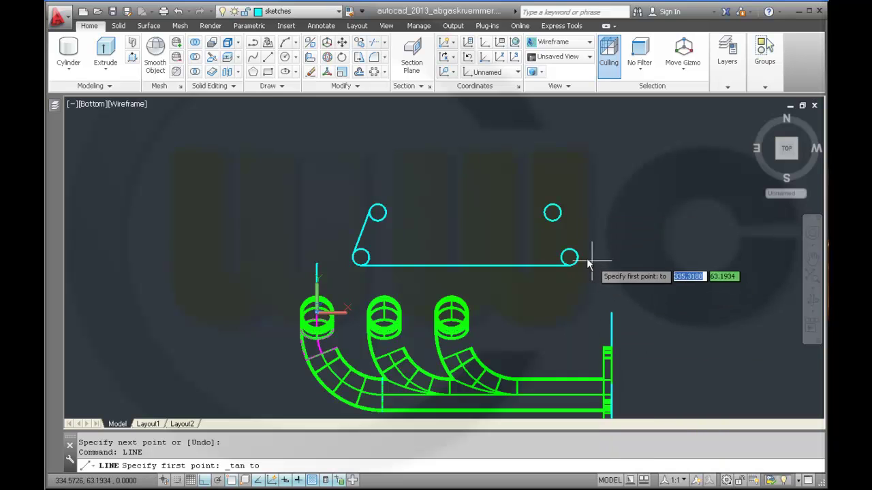
pyautogui.click(571, 256)
pyautogui.keyDown('shift'); pyautogui.rightClick(600, 213); pyautogui.keyUp('shift')
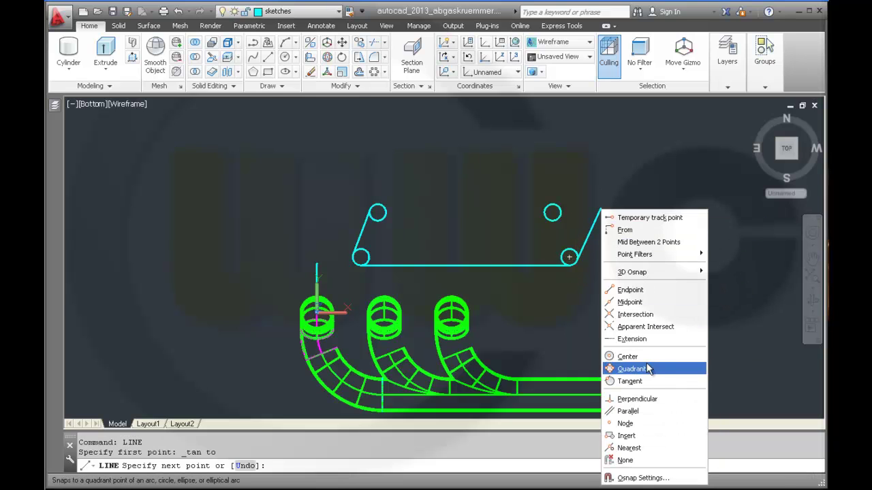
pyautogui.click(648, 381)
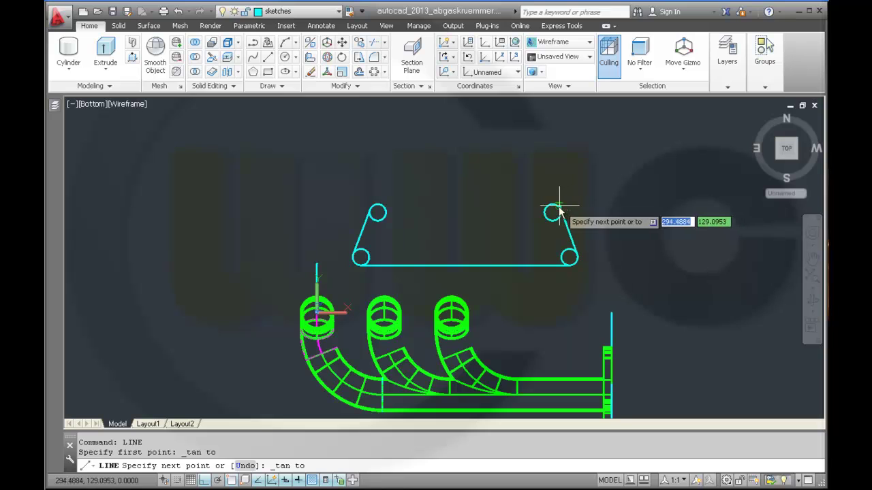
pyautogui.click(571, 212)
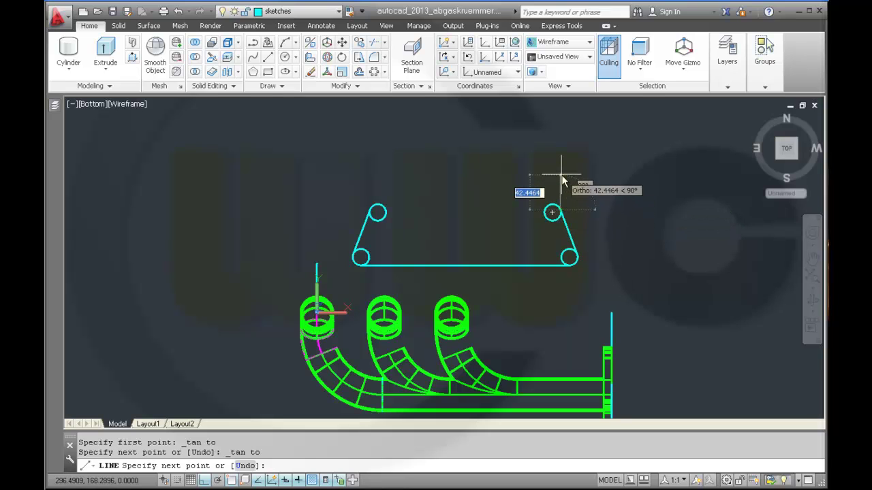
pyautogui.rightClick(563, 181)
pyautogui.click(580, 184)
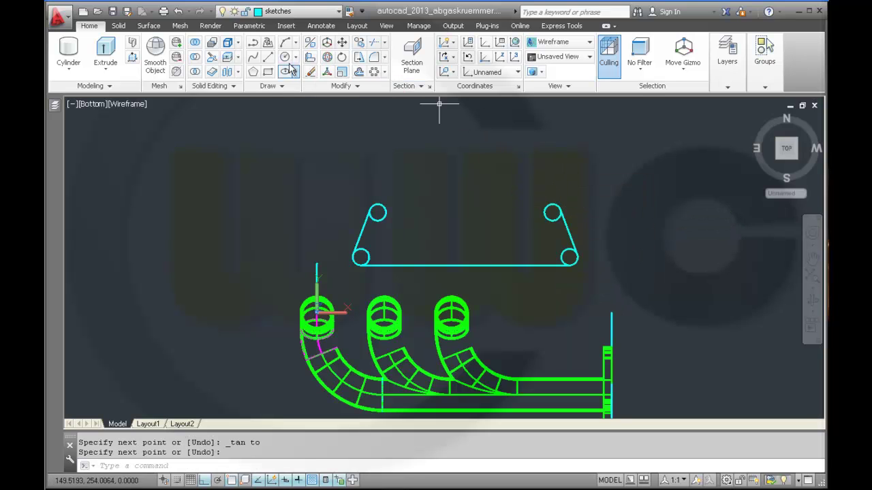
# Draw a horizontal line joining the upper quadrant points of the two upper circles
pyautogui.click(268, 60)
pyautogui.scroll(2, 423, 205)
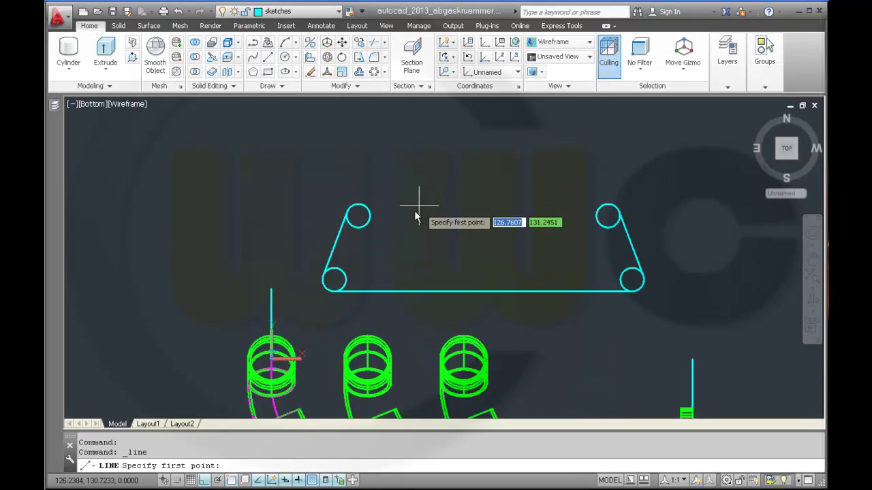
pyautogui.click(358, 205)
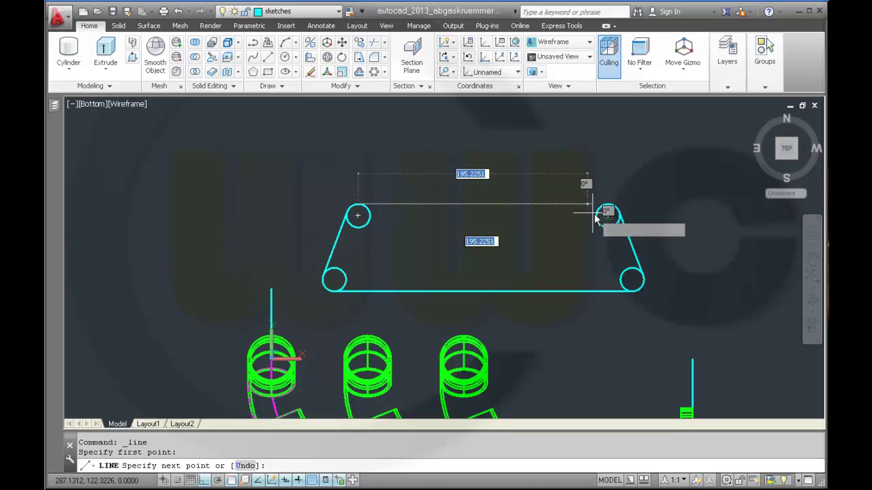
pyautogui.click(608, 204)
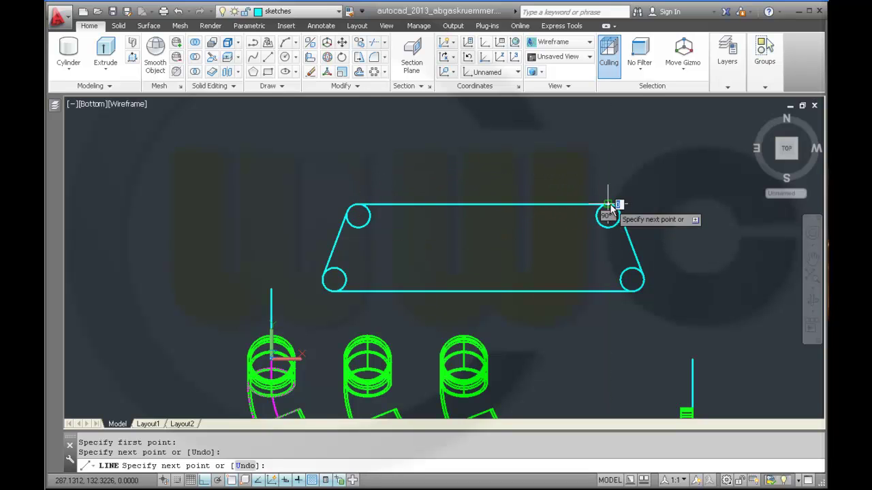
pyautogui.press('Escape')
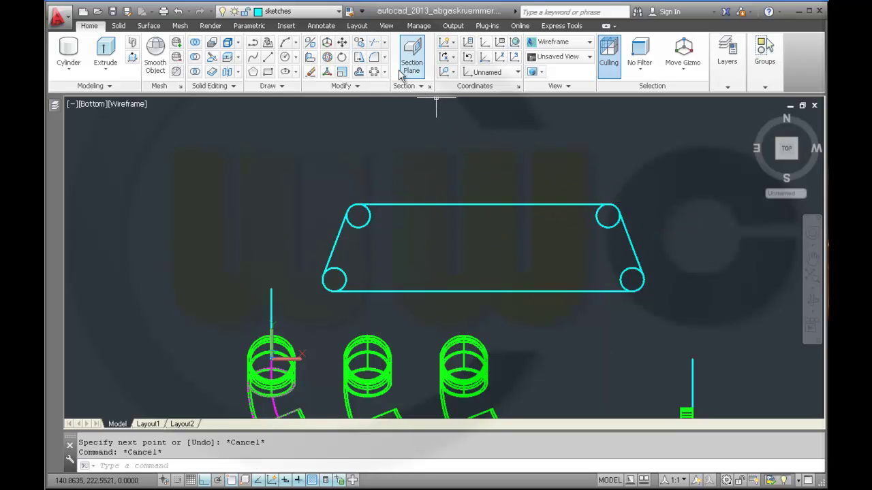
# Trim away the inner arcs of all four corner circles, using the whole flange outline as cutting edges
pyautogui.click(373, 43)
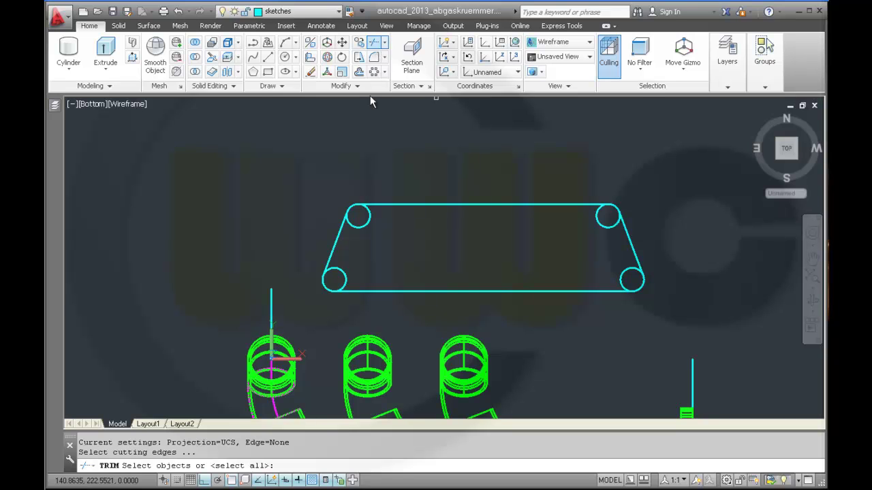
pyautogui.click(276, 151)
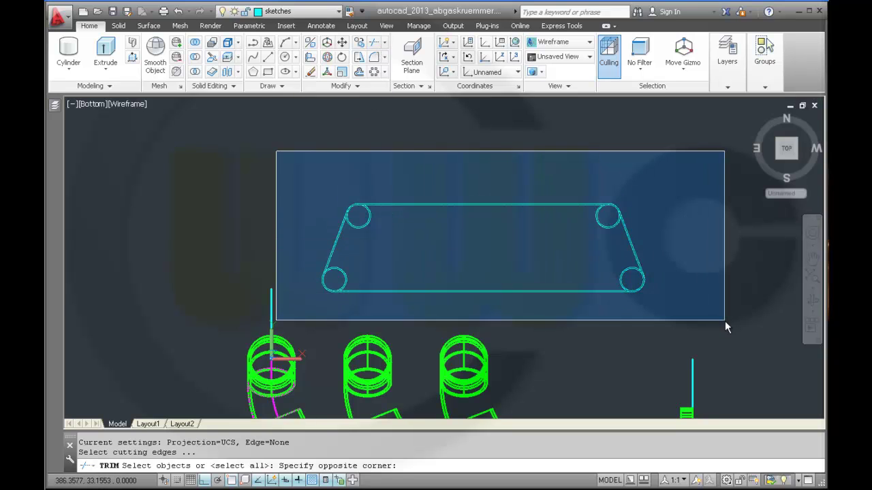
pyautogui.click(725, 321)
pyautogui.press('Return')
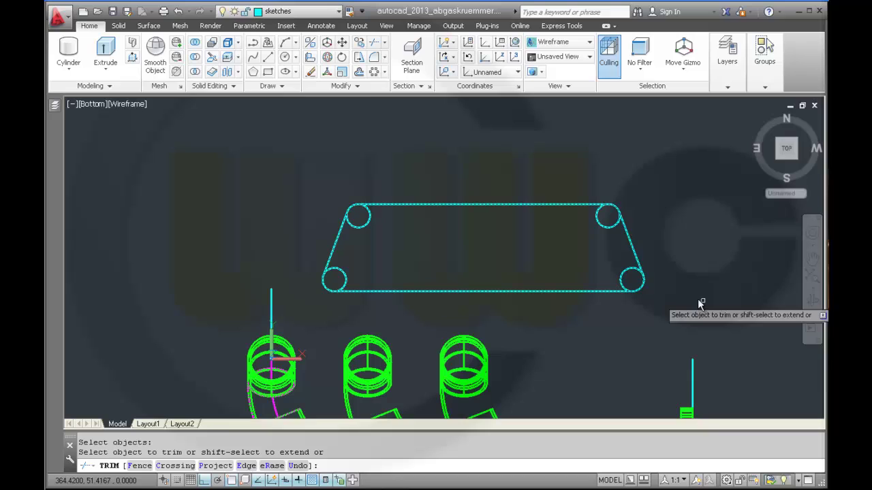
pyautogui.click(600, 227)
pyautogui.click(625, 270)
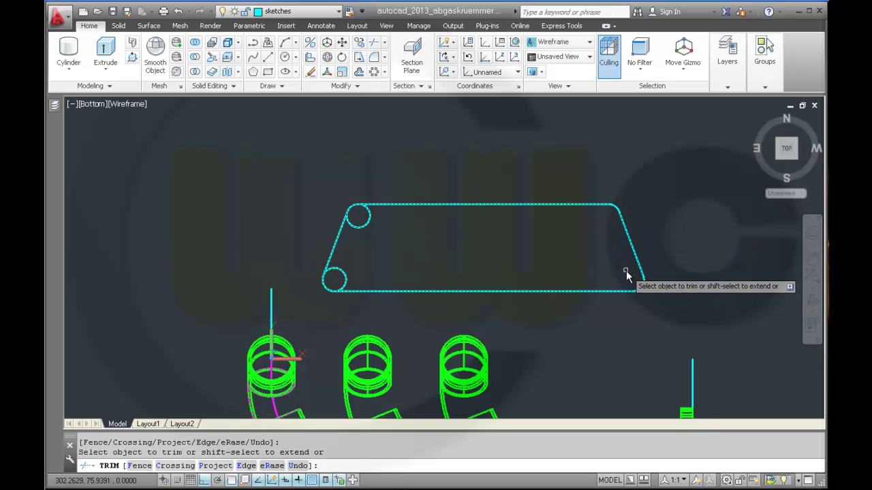
pyautogui.click(346, 269)
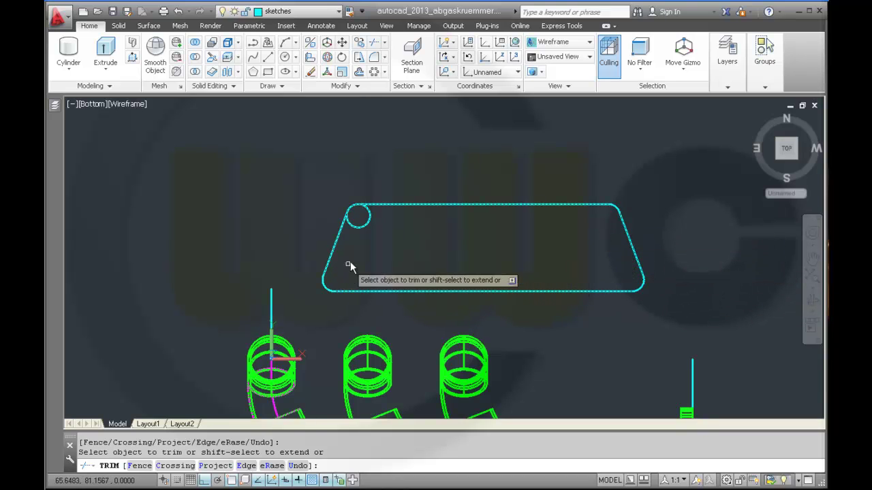
pyautogui.click(363, 227)
pyautogui.rightClick(400, 157)
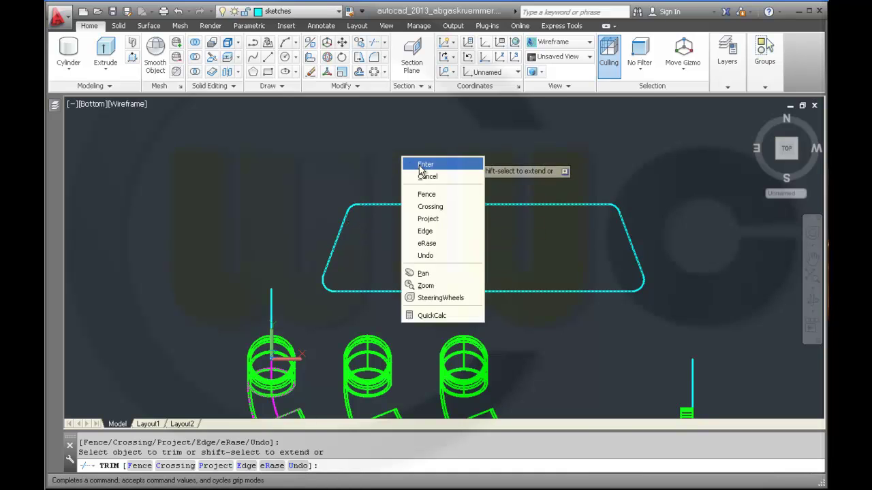
pyautogui.click(407, 164)
# Join the four lines and four corner arcs of the flange outline into one closed polyline
pyautogui.click(360, 87)
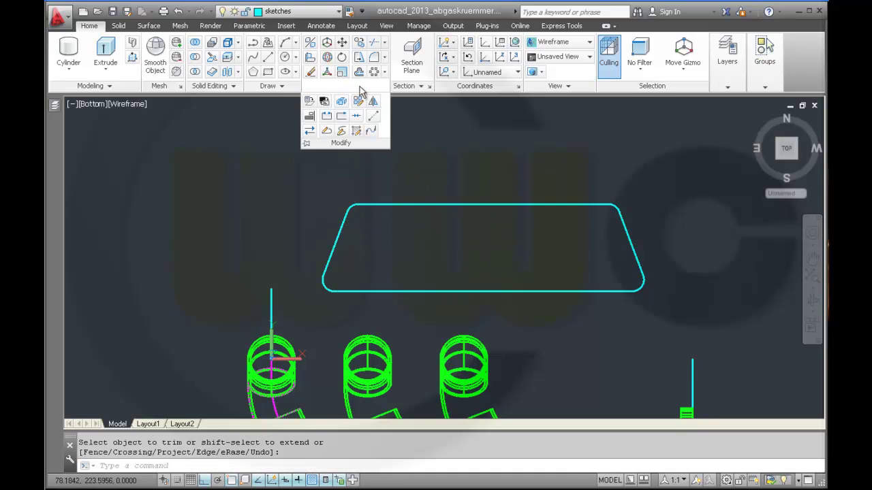
pyautogui.click(355, 116)
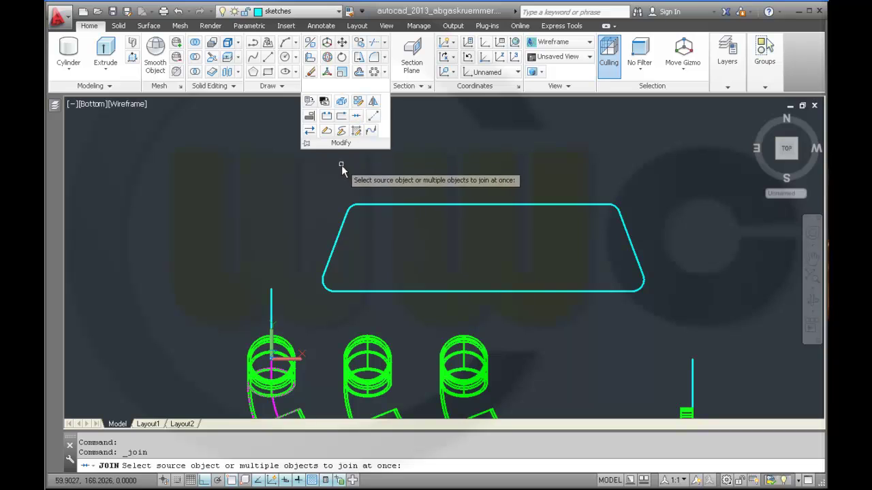
pyautogui.click(341, 238)
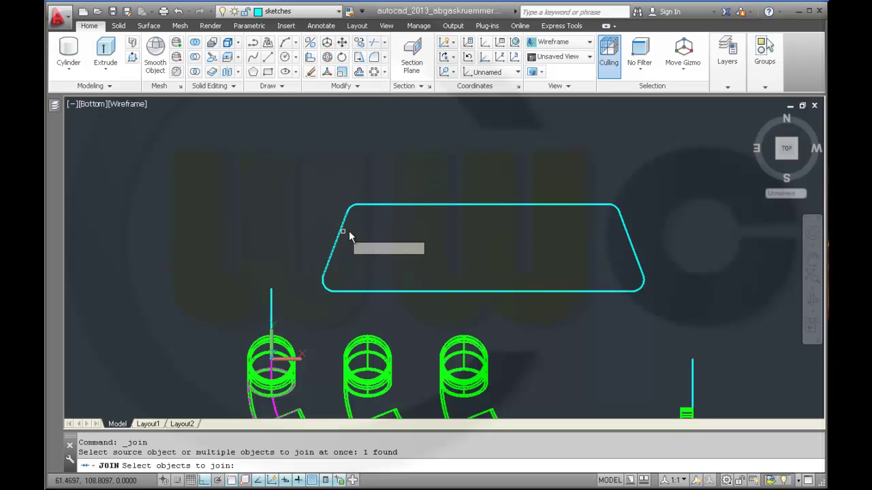
pyautogui.click(349, 207)
pyautogui.click(368, 205)
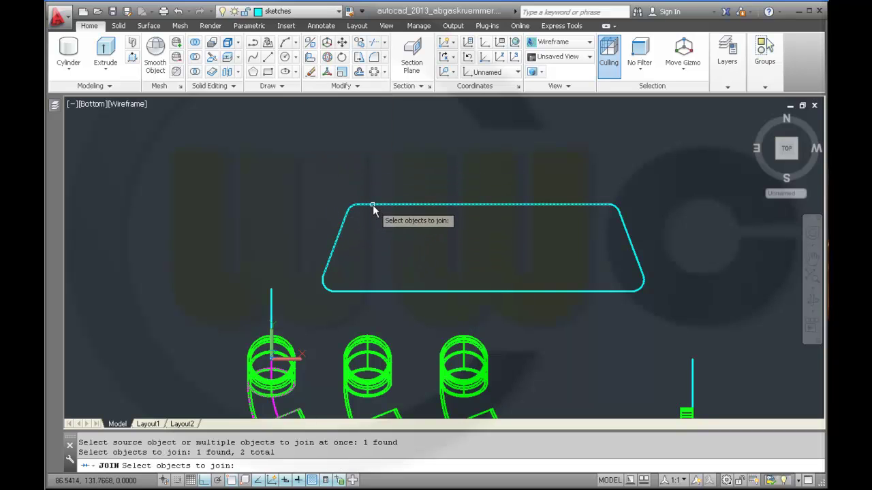
pyautogui.click(617, 210)
pyautogui.click(626, 230)
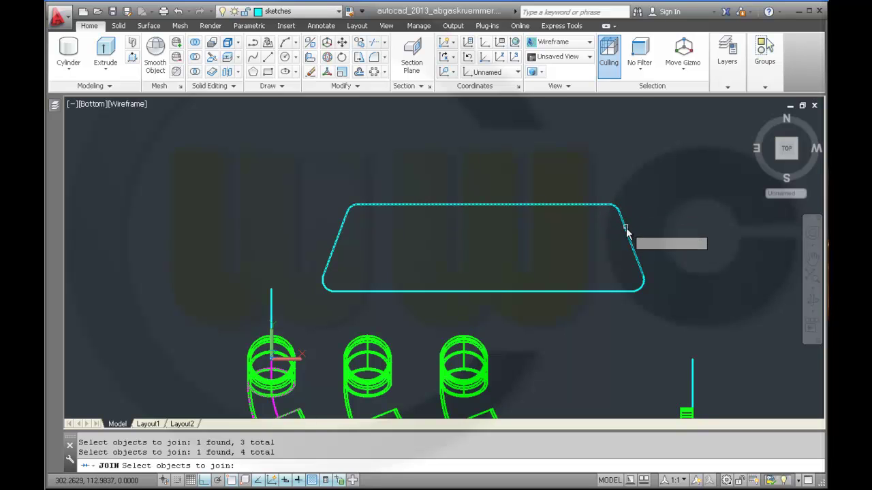
pyautogui.click(640, 282)
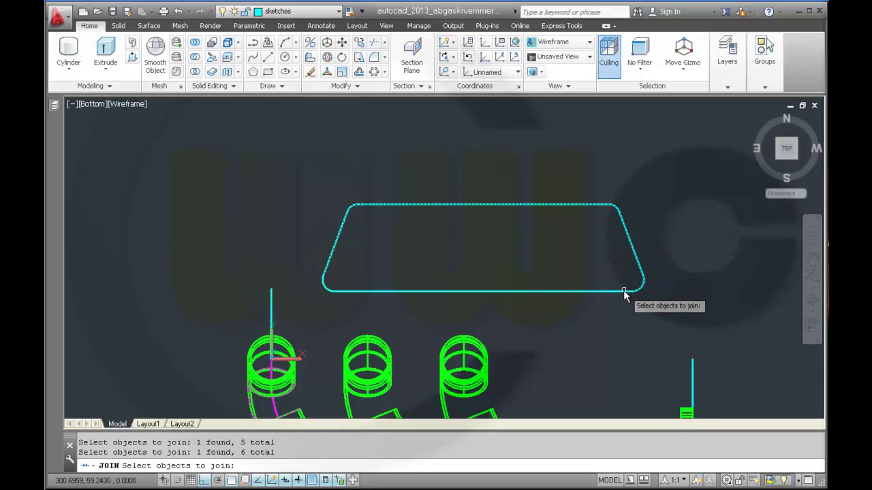
pyautogui.click(621, 291)
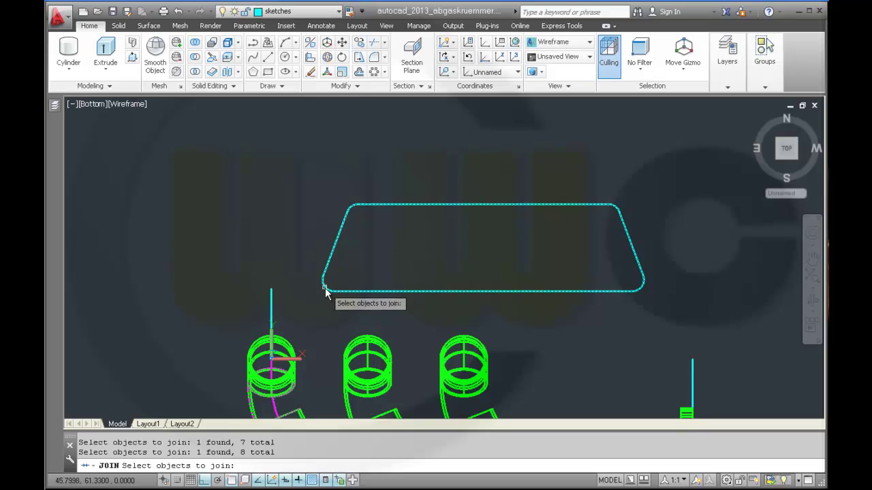
pyautogui.press('Return')
pyautogui.scroll(2, 517, 305)
pyautogui.scroll(-3, 517, 305)
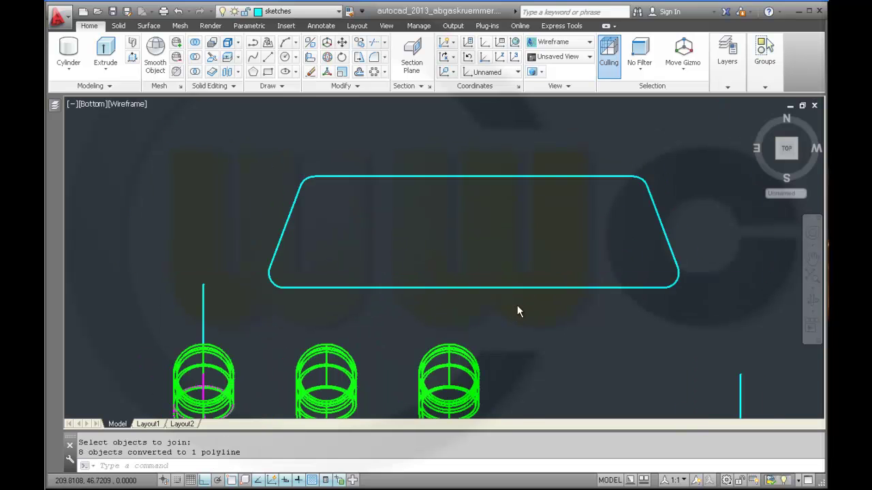
pyautogui.moveTo(524, 325); pyautogui.dragTo(494, 244, button='middle')
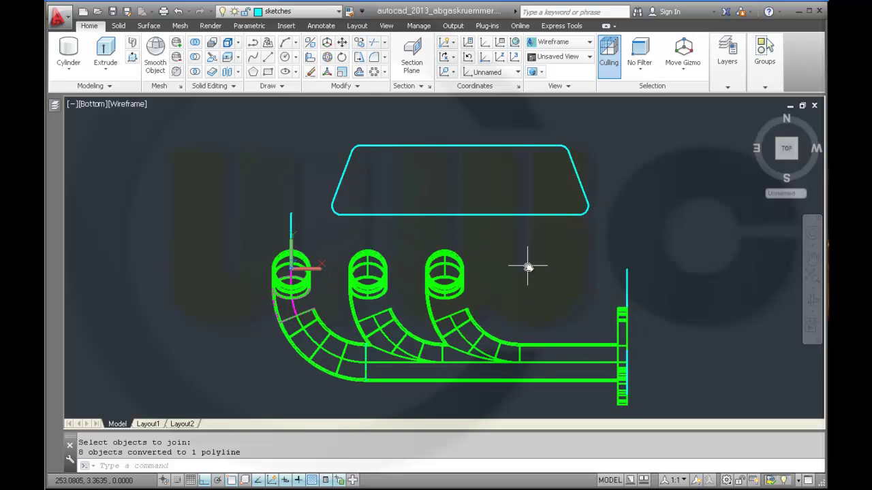
# Move the flange outline from the point midway between its upper and lower edge midpoints to the centre of the middle pipe's inlet
pyautogui.scroll(2, 500, 283)
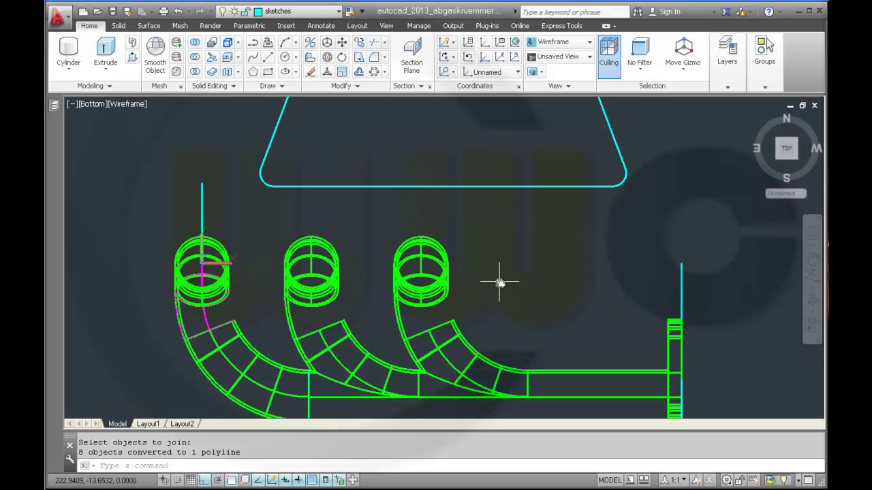
pyautogui.scroll(2, 500, 283)
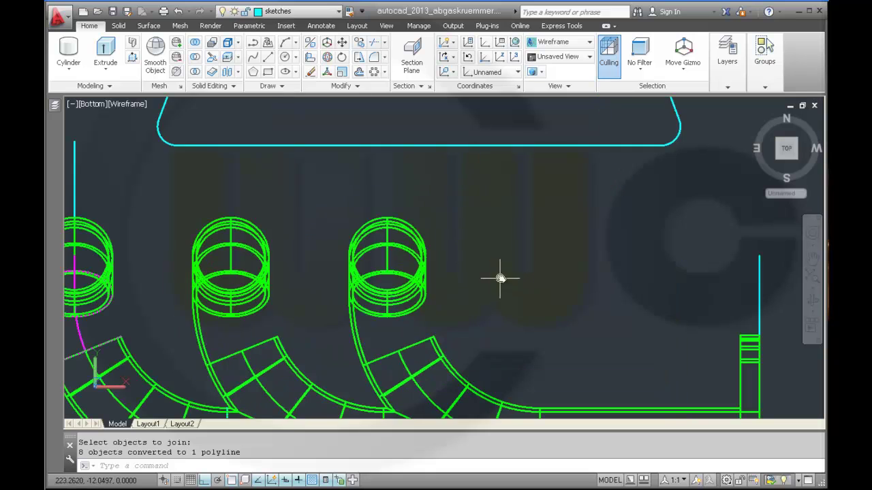
pyautogui.moveTo(502, 278)
pyautogui.mouseDown(button='middle')
pyautogui.moveTo(578, 342)
pyautogui.moveTo(576, 397)
pyautogui.mouseUp(button='middle')
pyautogui.click(342, 42)
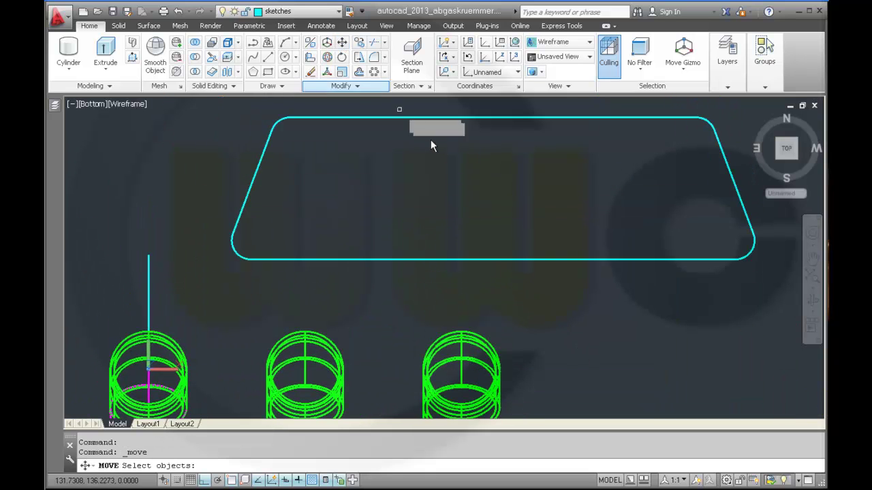
pyautogui.click(494, 259)
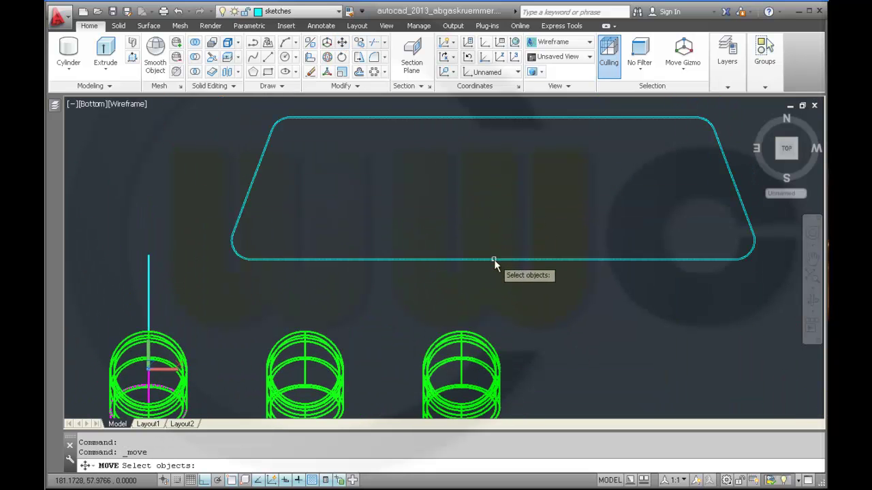
pyautogui.press('Return')
pyautogui.keyDown('shift'); pyautogui.rightClick(474, 200); pyautogui.keyUp('shift')
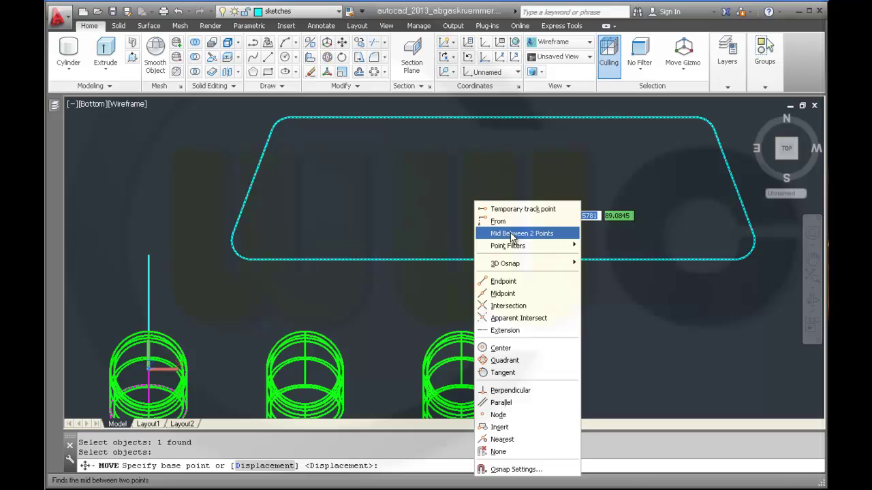
pyautogui.click(512, 234)
pyautogui.keyDown('shift'); pyautogui.rightClick(490, 179); pyautogui.keyUp('shift')
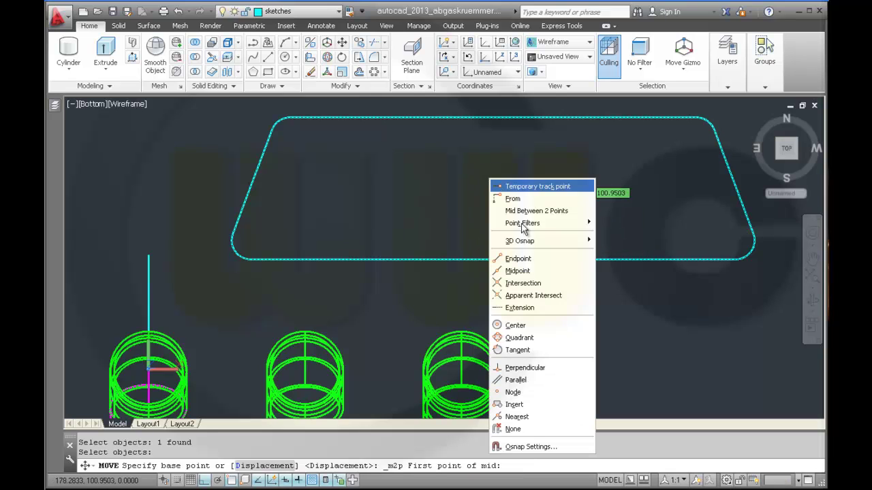
pyautogui.click(517, 270)
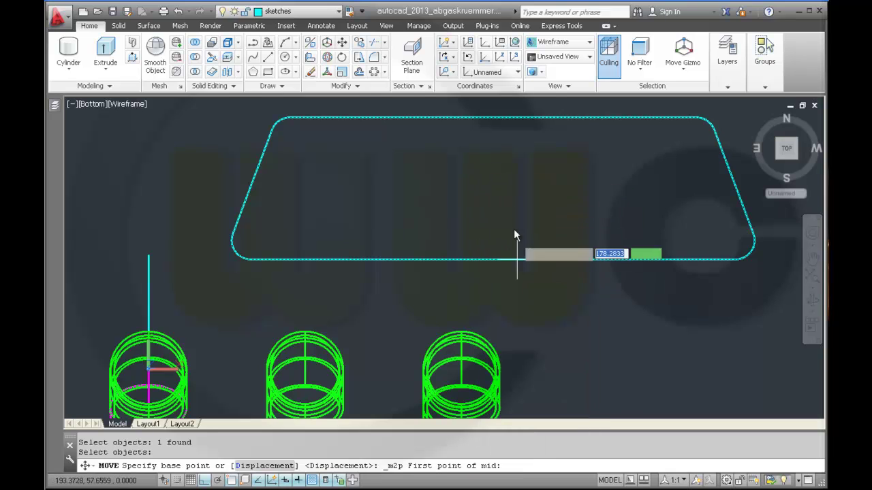
pyautogui.click(496, 123)
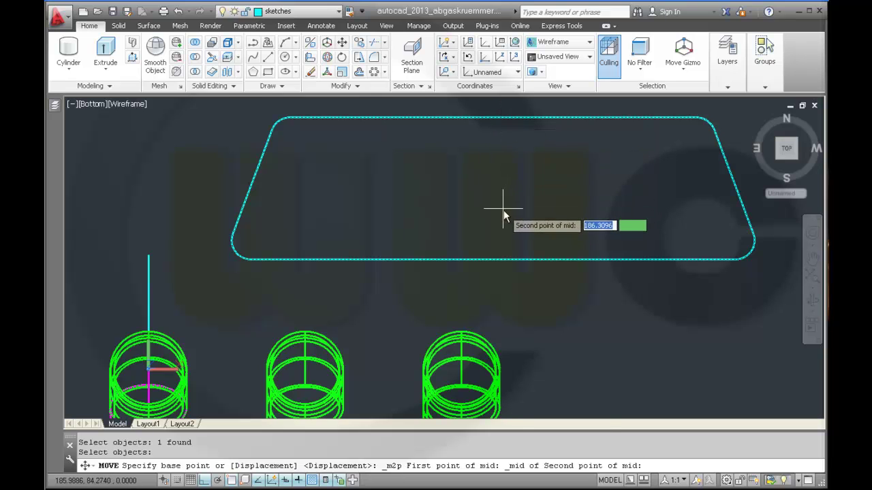
pyautogui.keyDown('shift'); pyautogui.rightClick(503, 210); pyautogui.keyUp('shift')
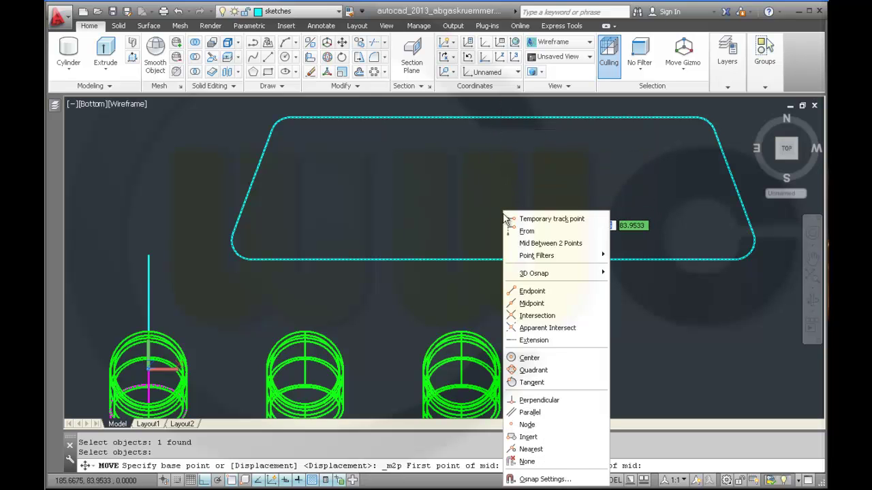
pyautogui.click(532, 303)
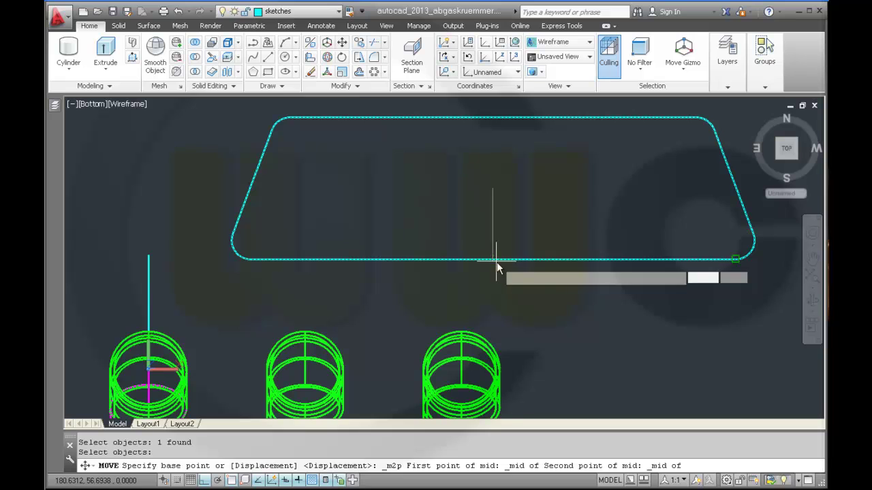
pyautogui.click(496, 261)
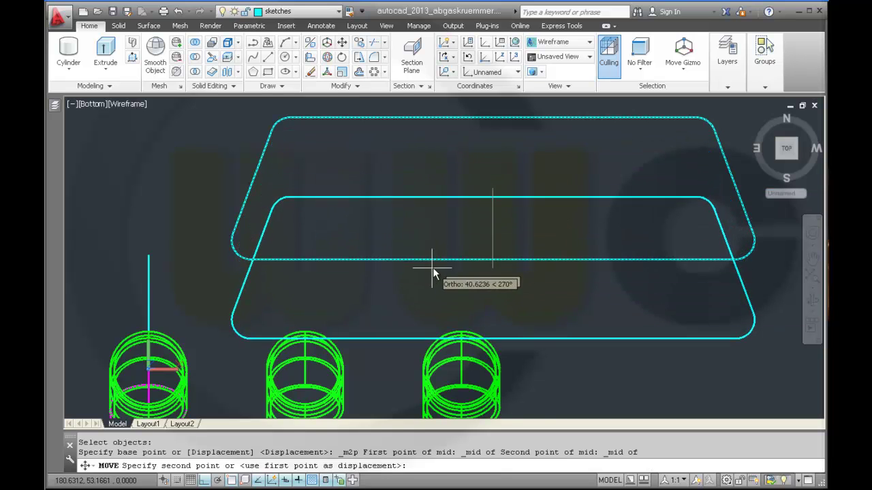
pyautogui.moveTo(433, 267); pyautogui.dragTo(524, 179, button='middle')
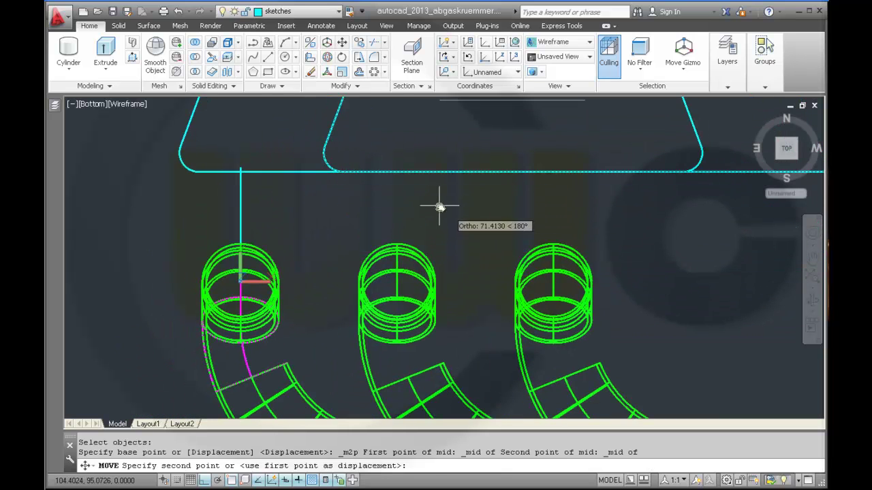
pyautogui.keyDown('shift'); pyautogui.rightClick(453, 236); pyautogui.keyUp('shift')
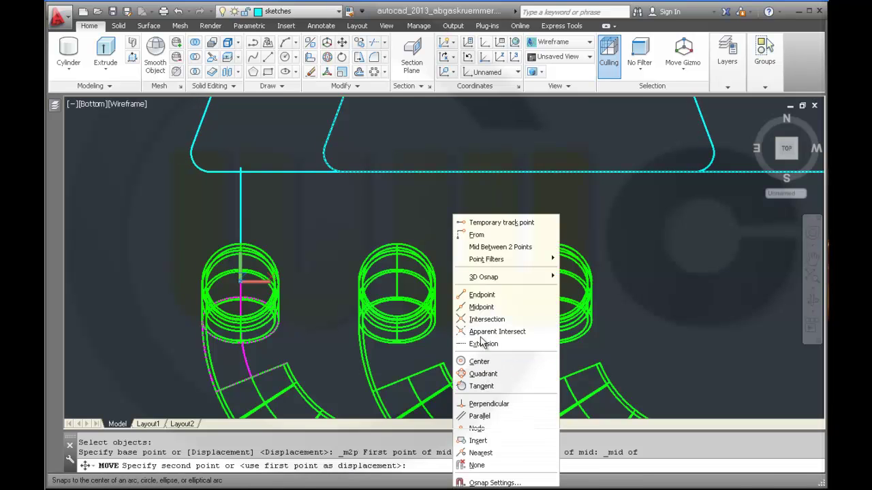
pyautogui.click(480, 362)
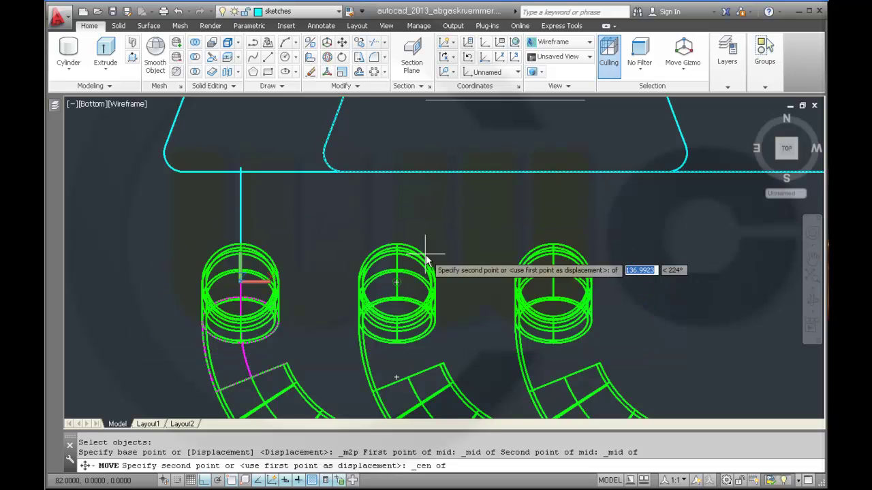
pyautogui.click(425, 257)
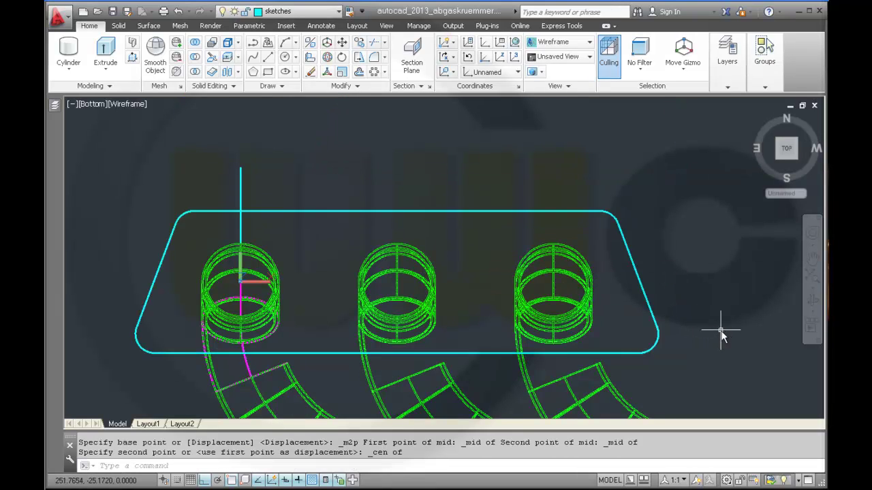
pyautogui.press('Escape')
# Extrude the flange outline on the volume layer into a solid plate 10 units thick, towards the pipe bends, with the curves layer turned off
pyautogui.scroll(2, 711, 350)
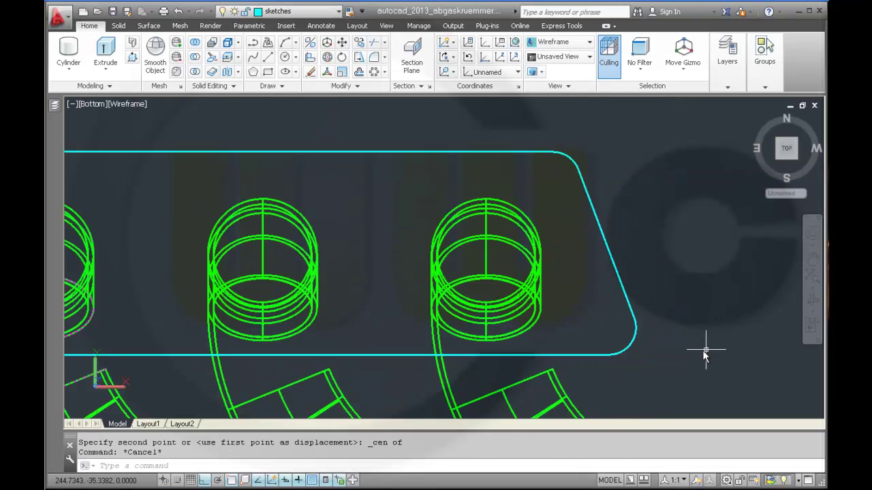
pyautogui.scroll(-4, 704, 350)
pyautogui.keyDown('shift'); pyautogui.moveTo(381, 316); pyautogui.dragTo(420, 327, button='middle'); pyautogui.keyUp('shift')
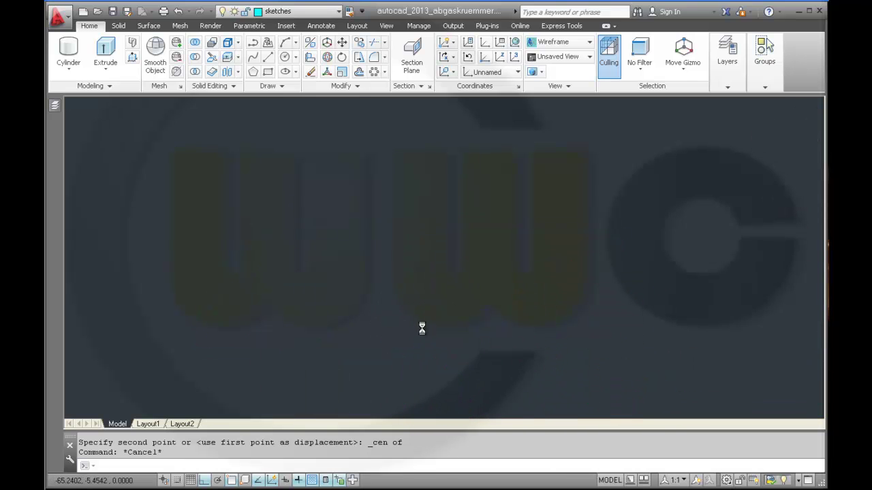
pyautogui.moveTo(471, 238); pyautogui.dragTo(444, 189, button='middle')
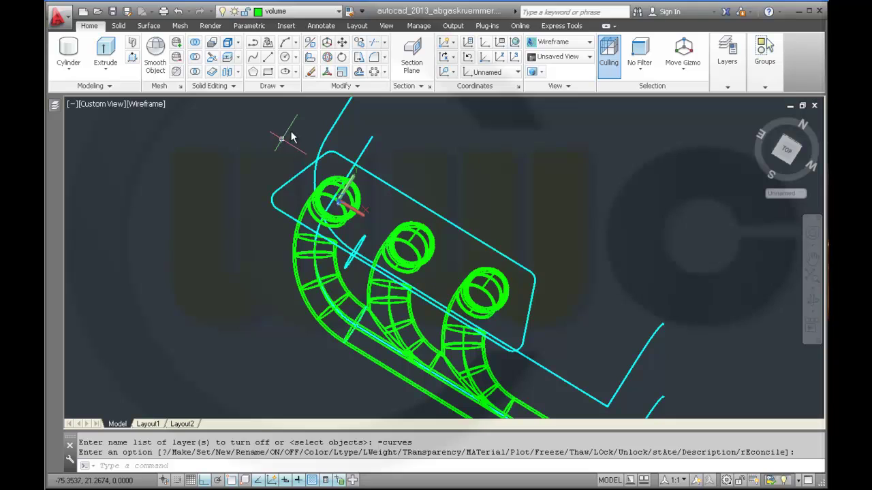
pyautogui.click(106, 49)
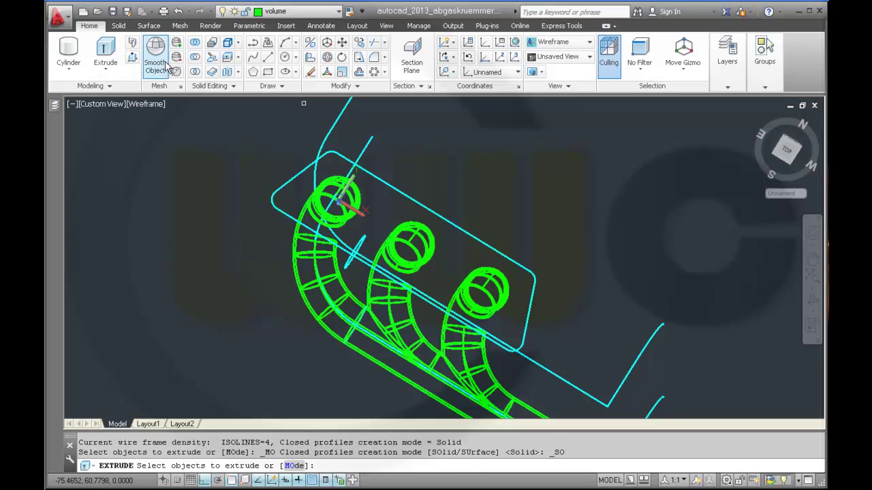
pyautogui.click(297, 174)
pyautogui.rightClick(272, 158)
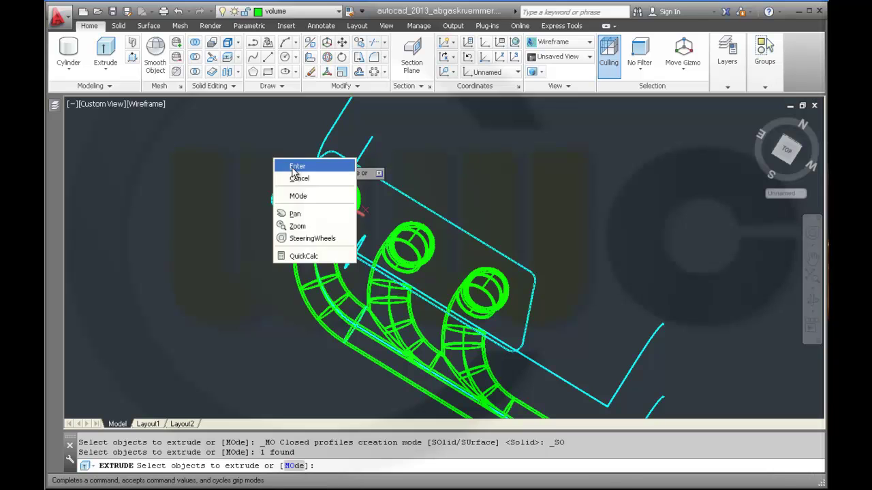
pyautogui.click(293, 168)
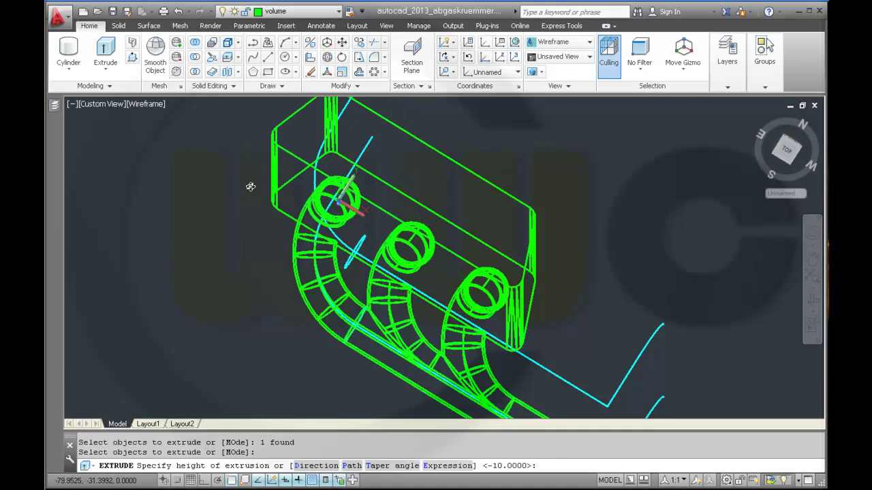
pyautogui.keyDown('shift'); pyautogui.moveTo(250, 187); pyautogui.dragTo(305, 204, button='middle'); pyautogui.keyUp('shift')
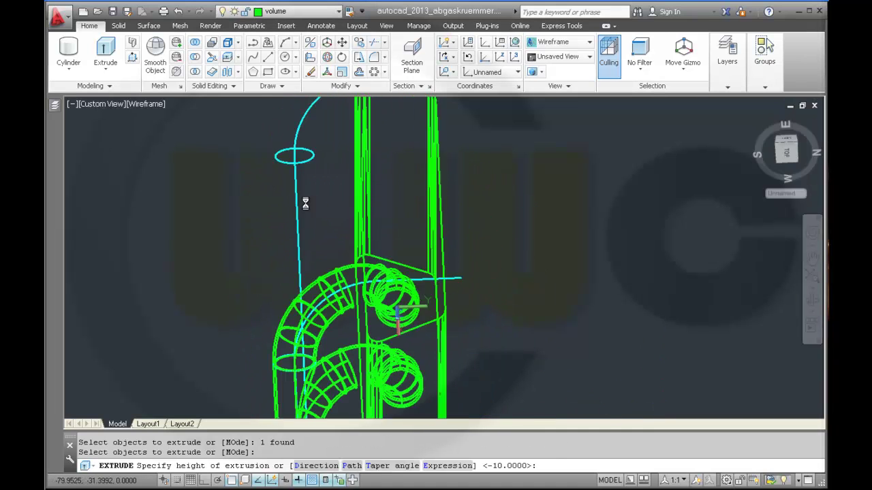
pyautogui.press('F8')
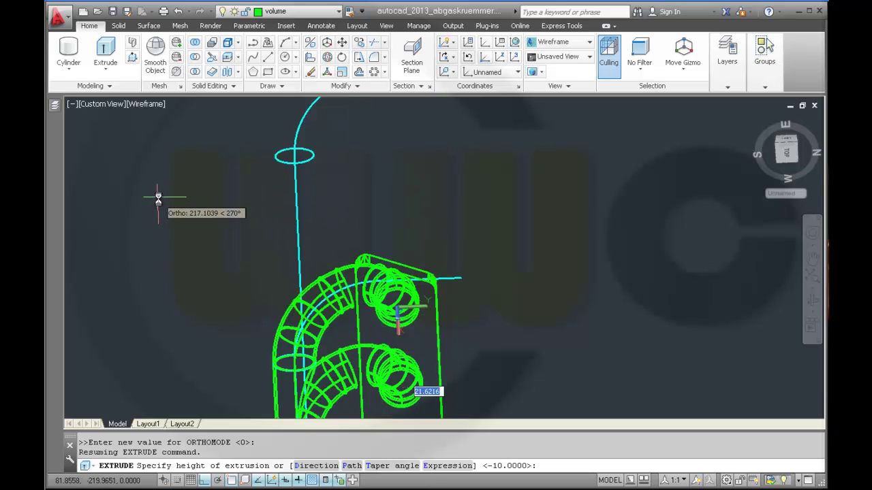
pyautogui.keyDown('shift'); pyautogui.moveTo(212, 219); pyautogui.dragTo(298, 203, button='middle'); pyautogui.keyUp('shift')
pyautogui.scroll(-5, 336, 288)
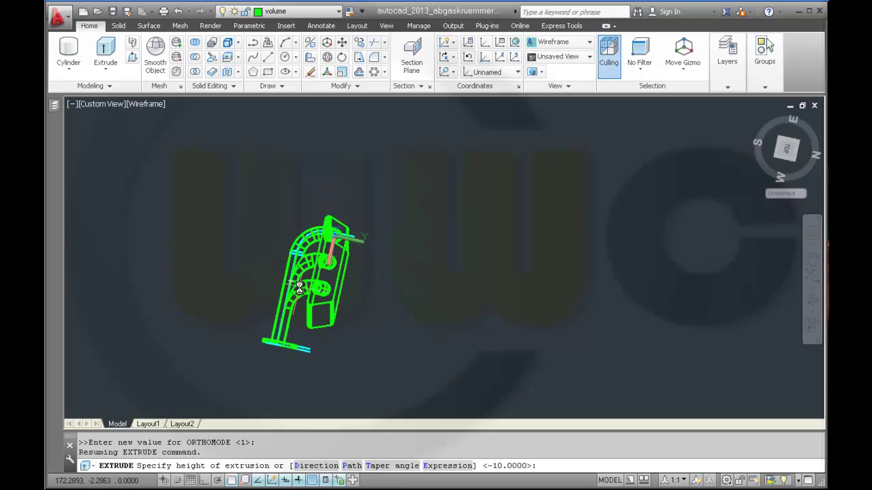
pyautogui.scroll(8, 298, 289)
pyautogui.keyDown('shift'); pyautogui.moveTo(299, 259); pyautogui.dragTo(320, 273, button='middle'); pyautogui.keyUp('shift')
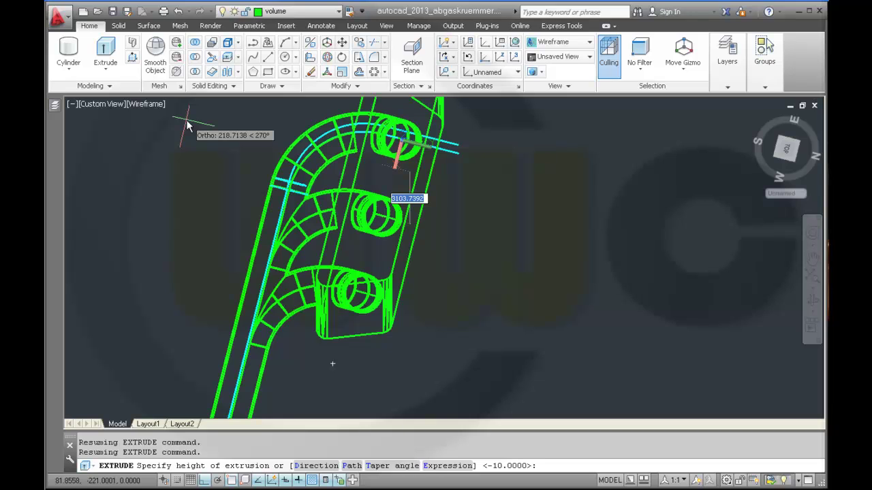
pyautogui.write('10')
pyautogui.press('Return')
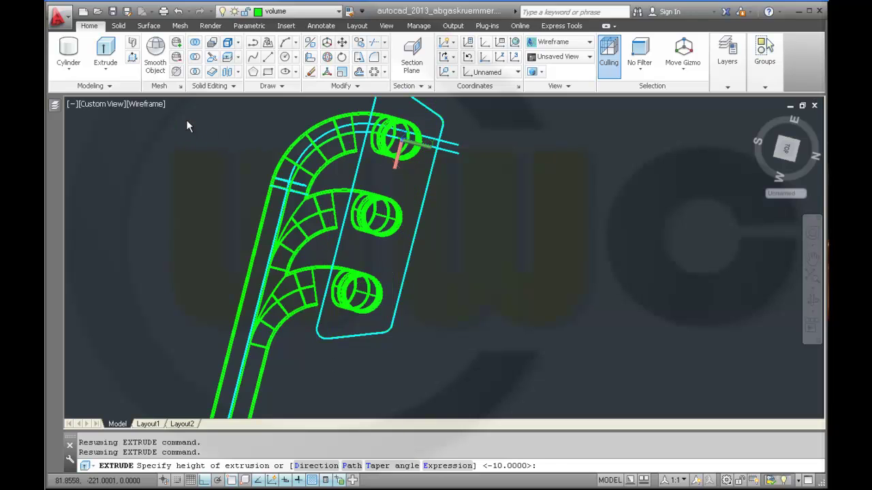
# Show the manifold from the inlet flange side in the Realistic visual style
pyautogui.keyDown('shift'); pyautogui.moveTo(450, 291); pyautogui.dragTo(325, 350, button='middle'); pyautogui.keyUp('shift')
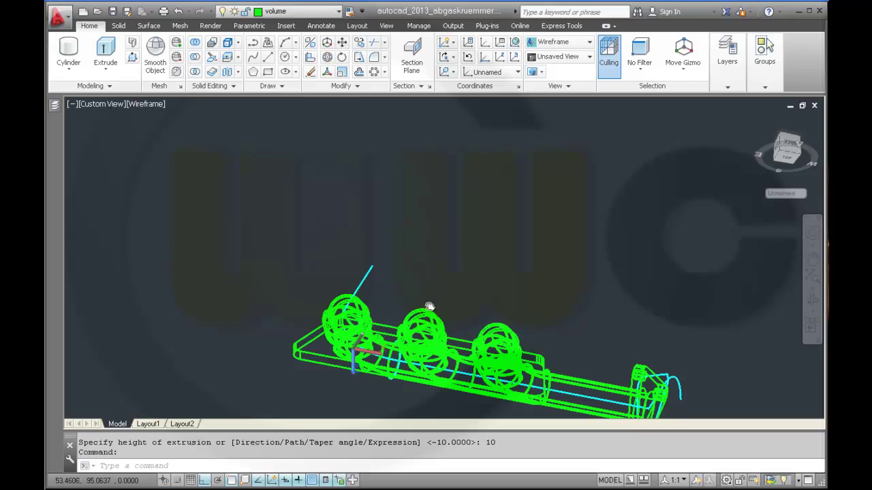
pyautogui.moveTo(428, 306); pyautogui.dragTo(346, 187, button='middle')
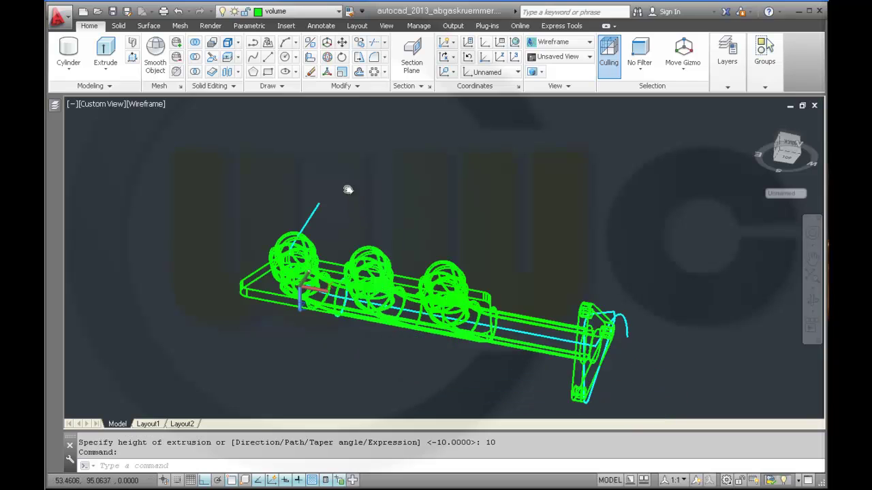
pyautogui.click(148, 104)
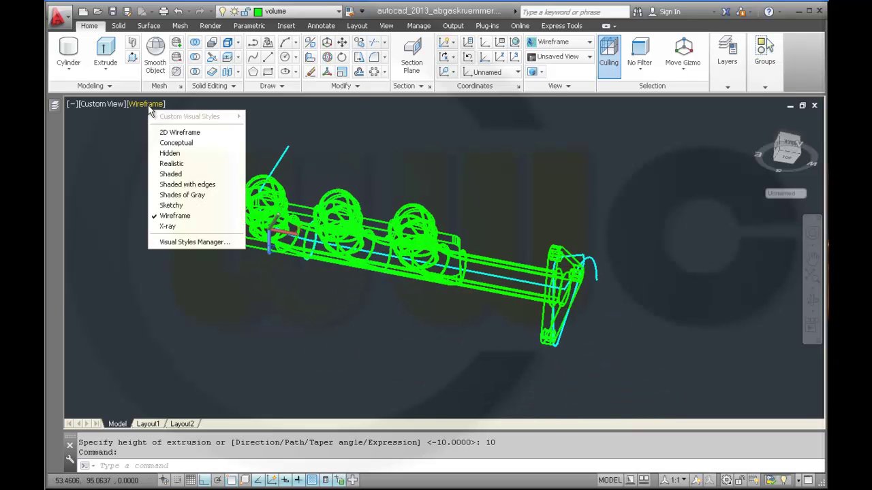
pyautogui.click(172, 163)
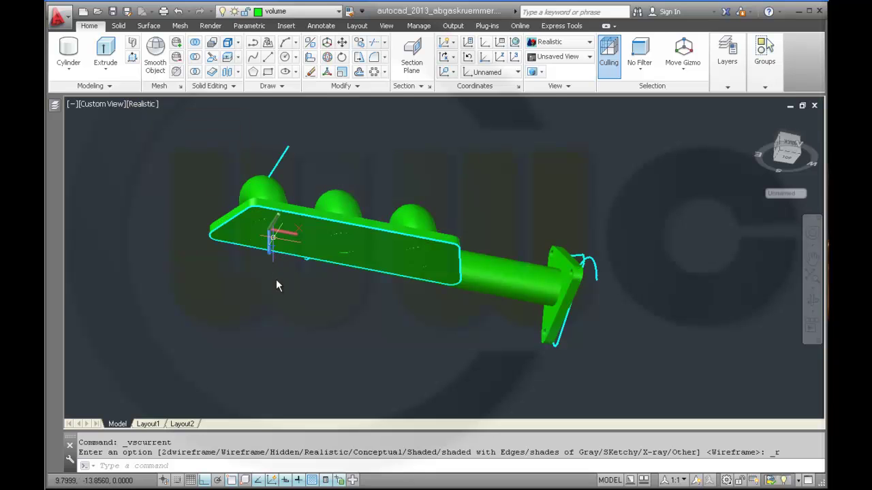
pyautogui.keyDown('shift'); pyautogui.moveTo(274, 282); pyautogui.dragTo(288, 260, button='middle'); pyautogui.keyUp('shift')
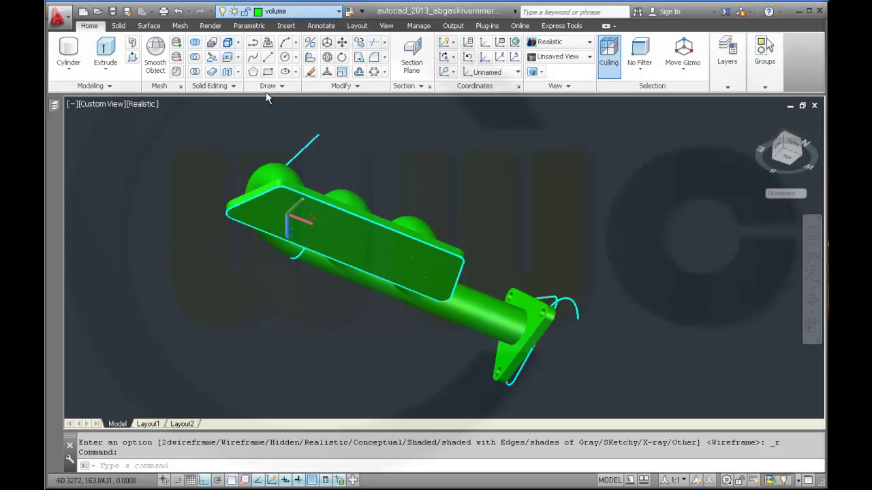
# Turn off the sketches layer and make removed_volume the current layer
pyautogui.click(314, 149)
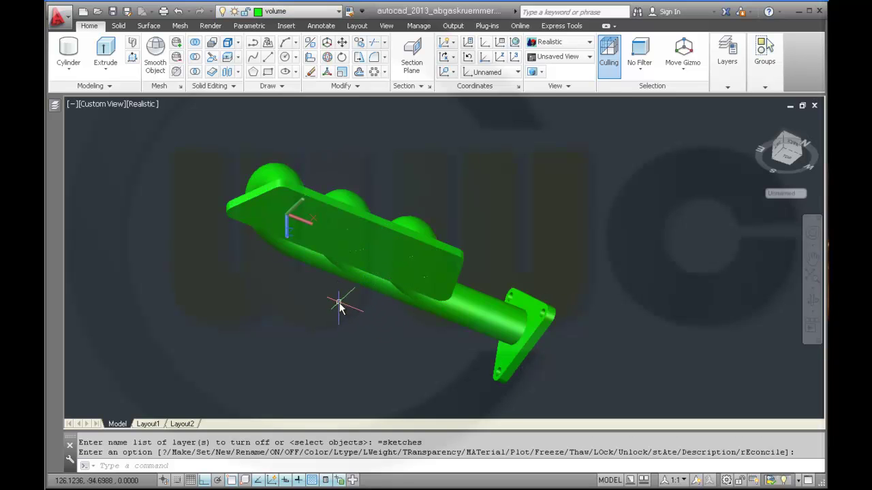
pyautogui.press('Escape')
pyautogui.keyDown('shift'); pyautogui.moveTo(352, 283); pyautogui.dragTo(307, 259, button='middle'); pyautogui.keyUp('shift')
pyautogui.scroll(1, 299, 258)
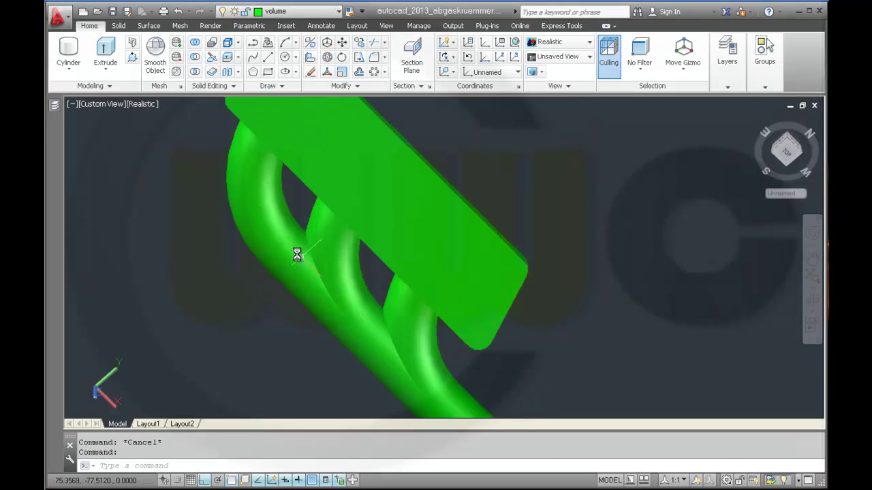
pyautogui.scroll(-3, 296, 254)
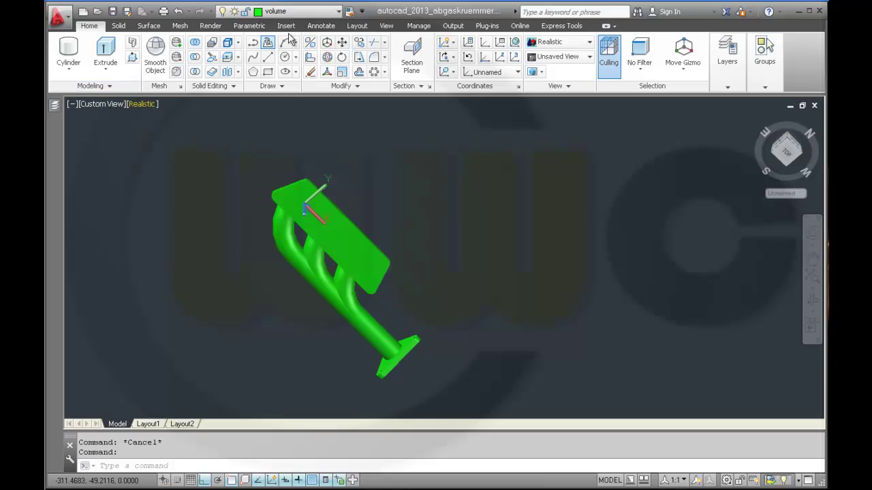
pyautogui.click(273, 82)
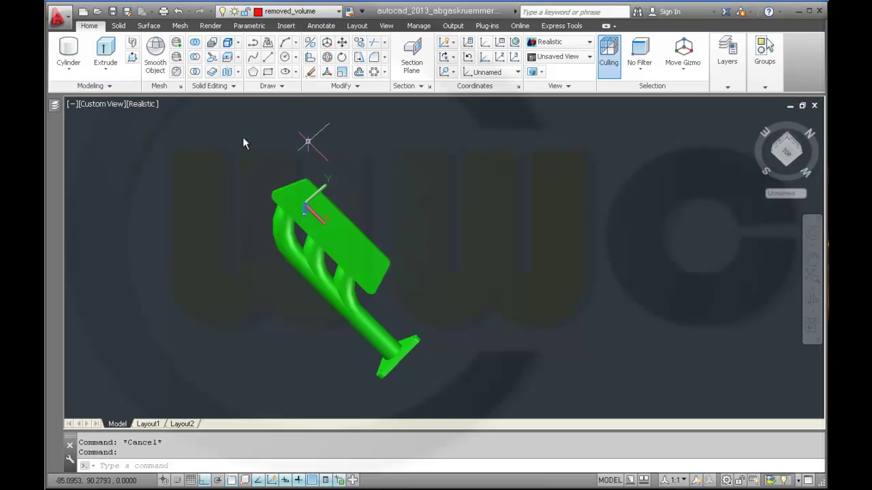
# Model a cylinder on the removed_volume layer at the inlet flange's 0,0 origin, with radius 20 and height 10
pyautogui.keyDown('shift'); pyautogui.moveTo(188, 247); pyautogui.dragTo(224, 298, button='middle'); pyautogui.keyUp('shift')
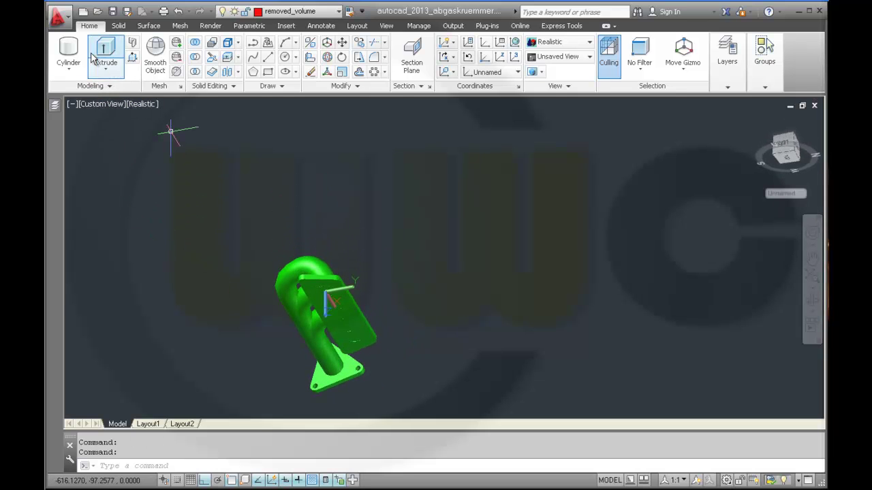
pyautogui.click(68, 49)
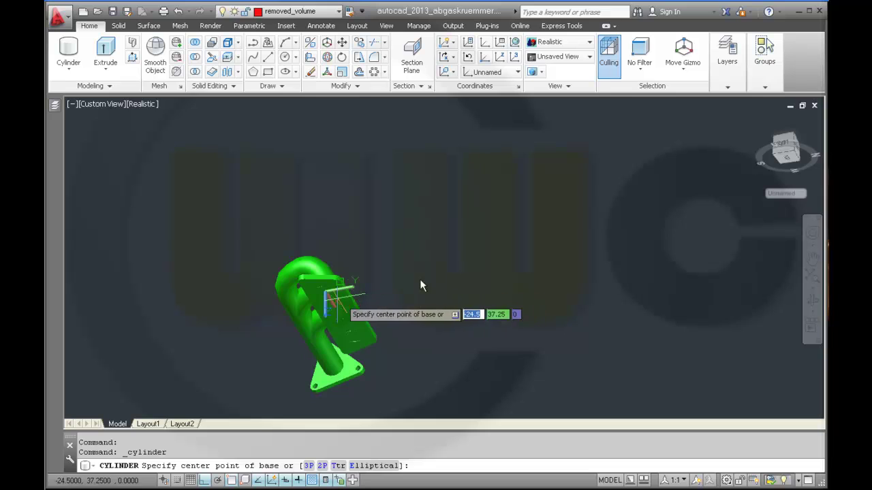
pyautogui.write('0')
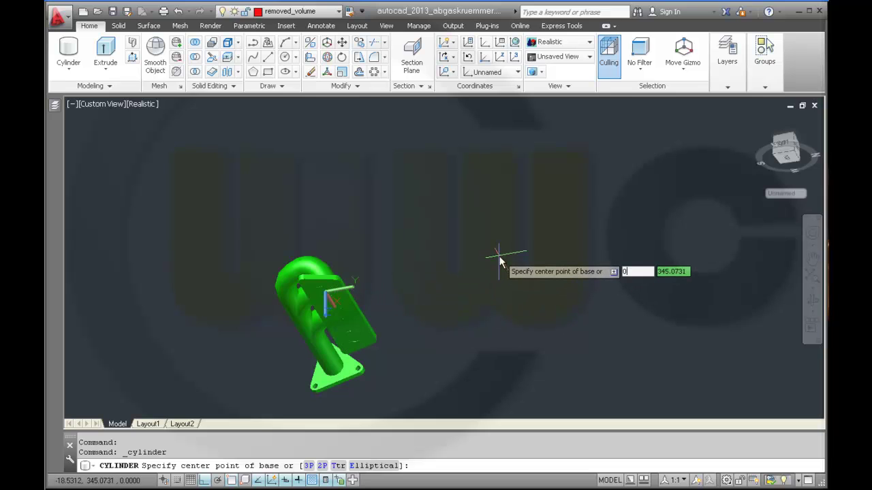
pyautogui.press('Tab')
pyautogui.write('0')
pyautogui.press('Return')
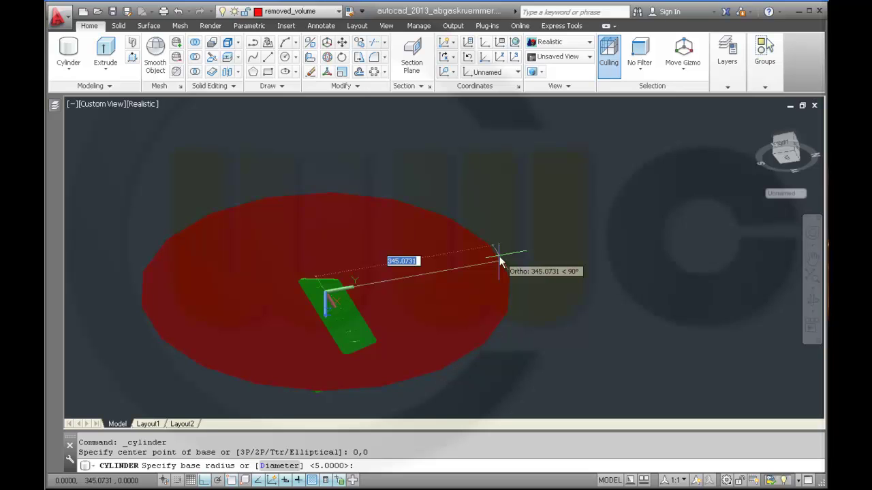
pyautogui.write('1020')
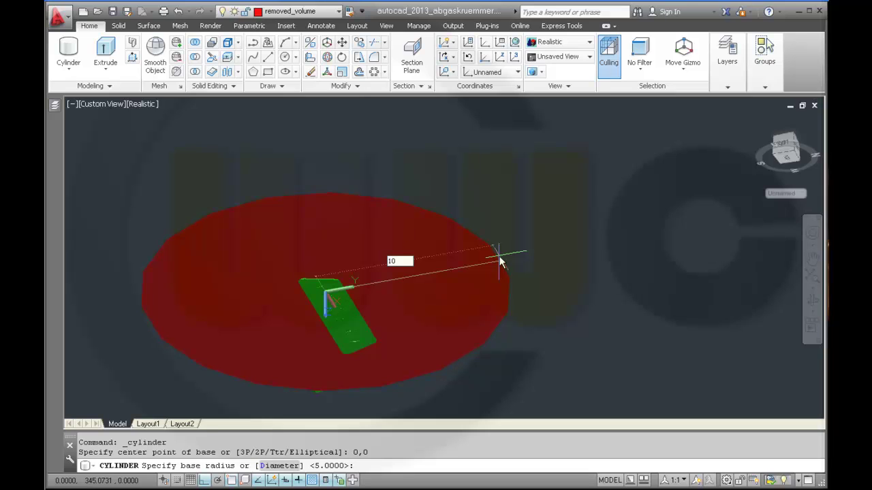
pyautogui.write('00')
pyautogui.press('BackSpace')
pyautogui.press('BackSpace')
pyautogui.press('BackSpace')
pyautogui.press('BackSpace')
pyautogui.write('20')
pyautogui.press('Return')
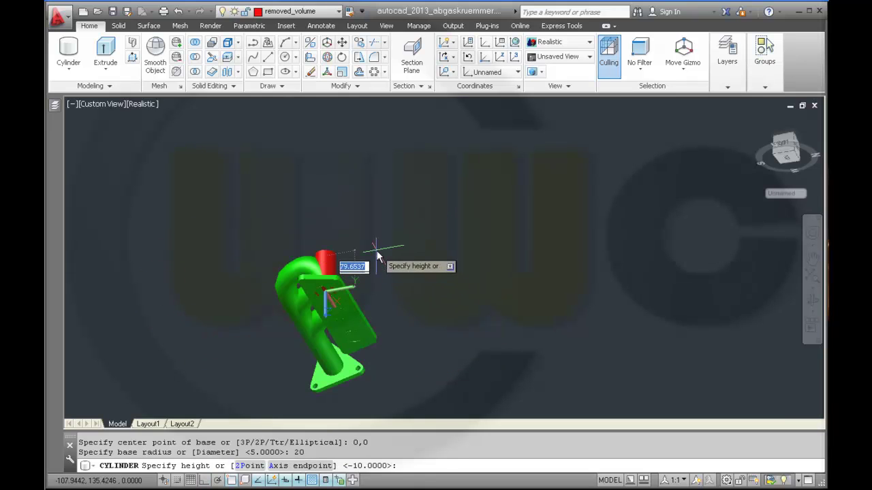
pyautogui.write('10')
pyautogui.press('Return')
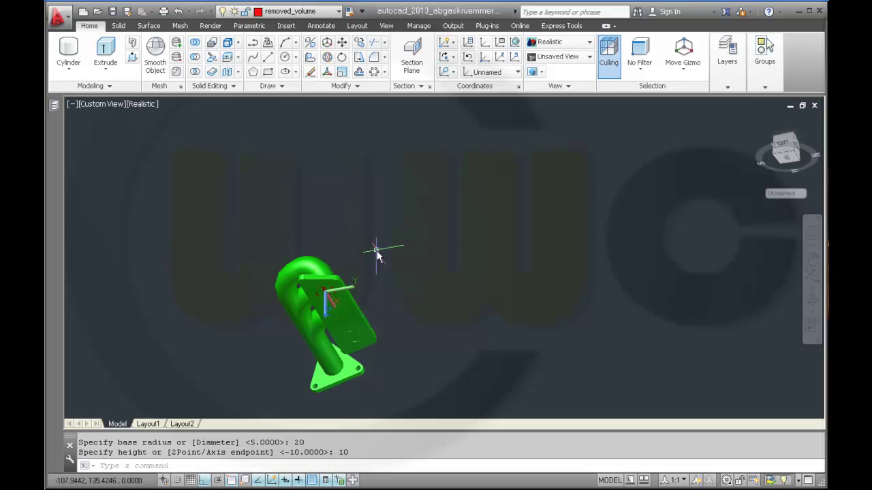
# Create a rectangular array of the cylinder across the inlet flange with 3 columns spaced 82 apart and 1 row
pyautogui.keyDown('shift'); pyautogui.moveTo(416, 339); pyautogui.dragTo(382, 258, button='middle'); pyautogui.keyUp('shift')
pyautogui.scroll(2, 369, 207)
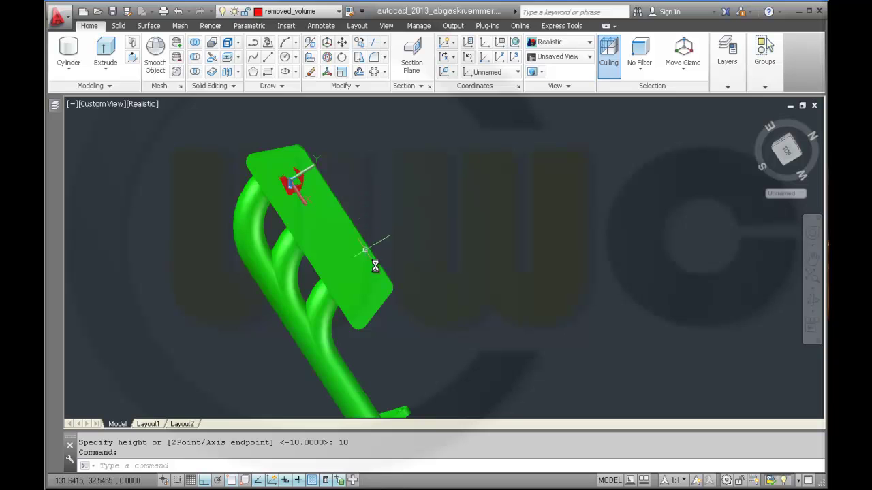
pyautogui.scroll(3, 704, 211)
pyautogui.click(778, 162)
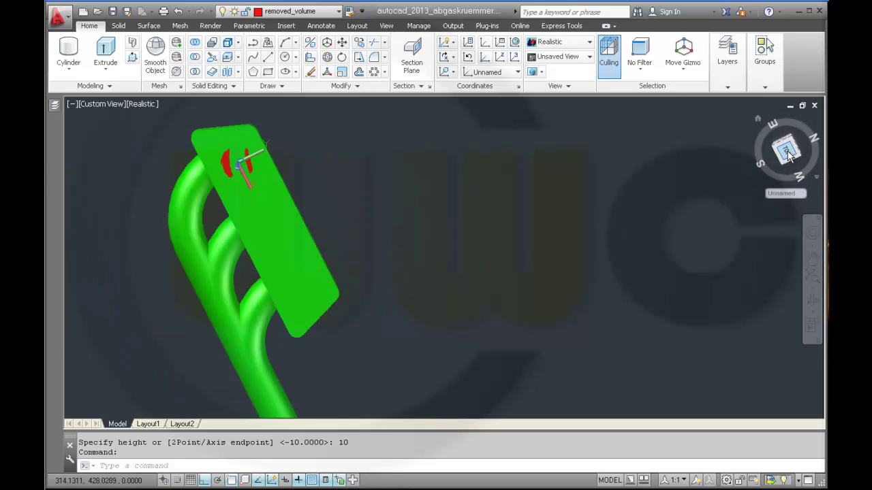
pyautogui.click(810, 120)
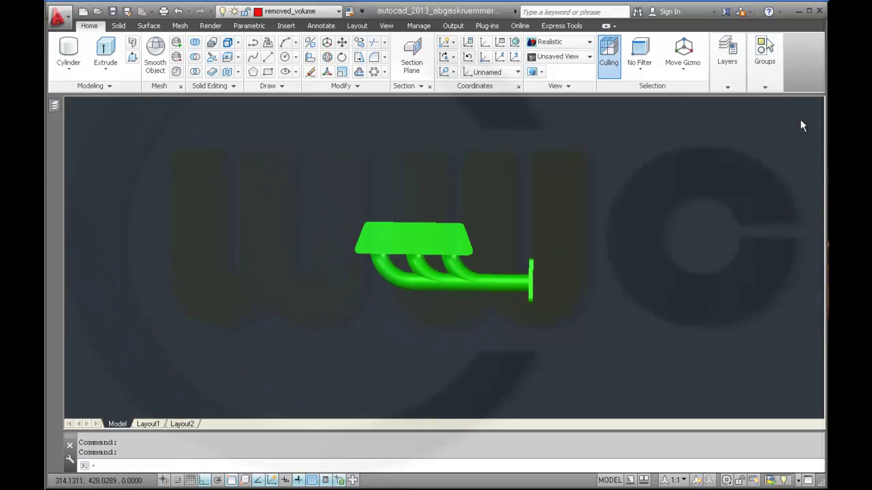
pyautogui.scroll(3, 351, 258)
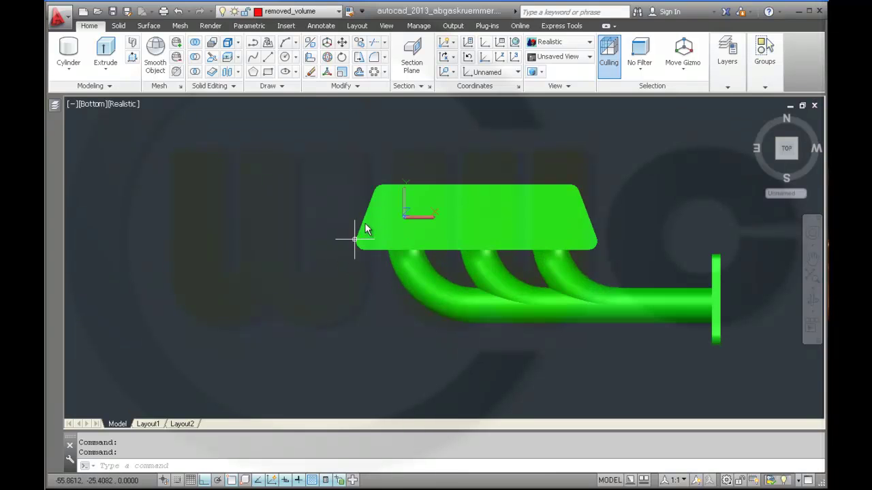
pyautogui.moveTo(454, 153); pyautogui.dragTo(402, 227, button='middle')
pyautogui.click(384, 71)
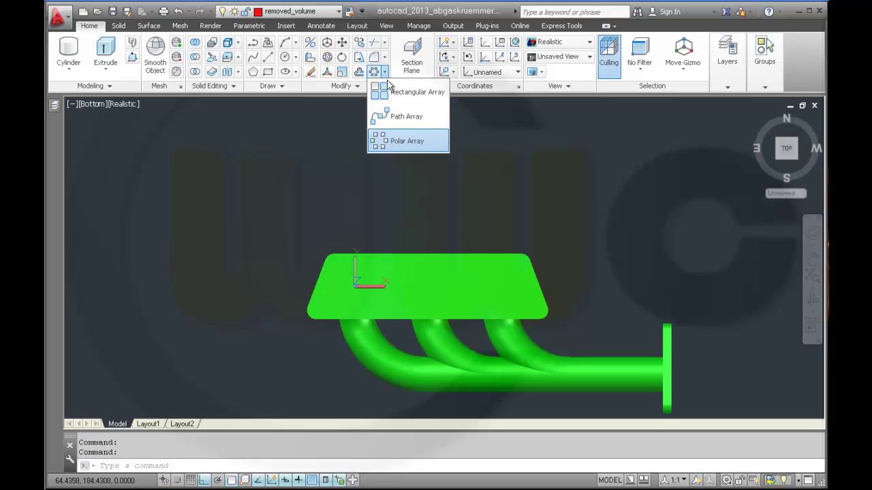
pyautogui.click(400, 95)
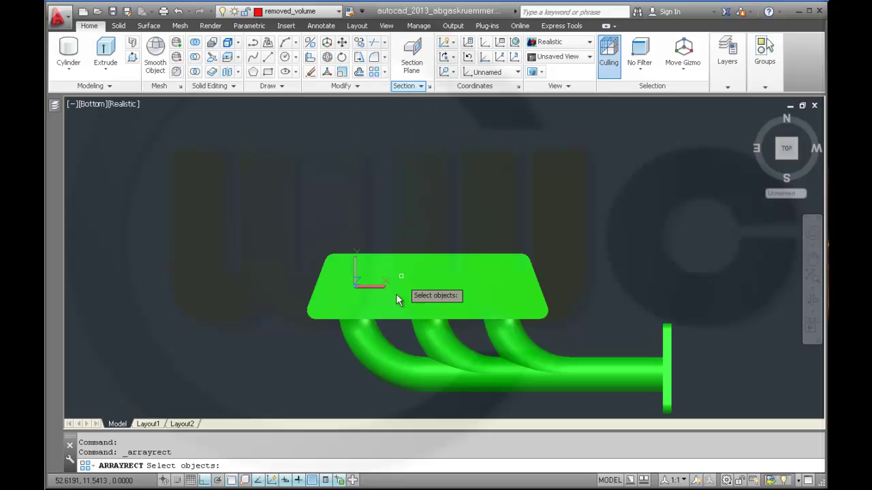
pyautogui.click(351, 294)
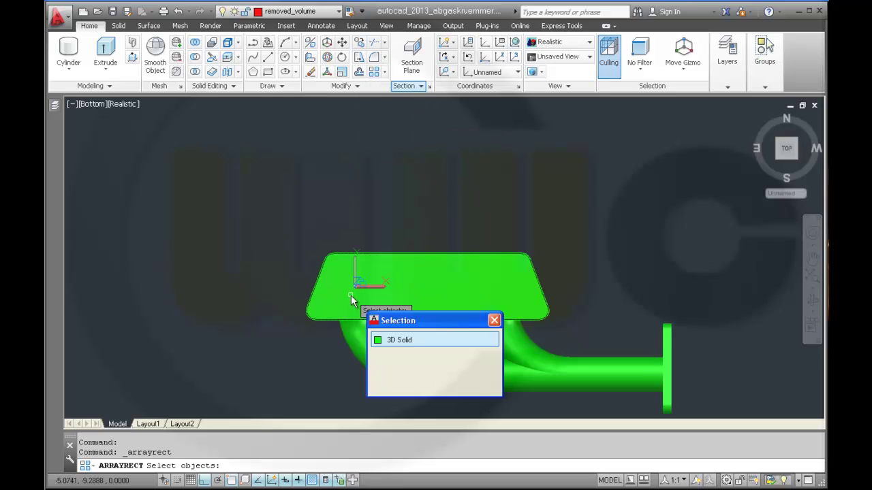
pyautogui.click(398, 355)
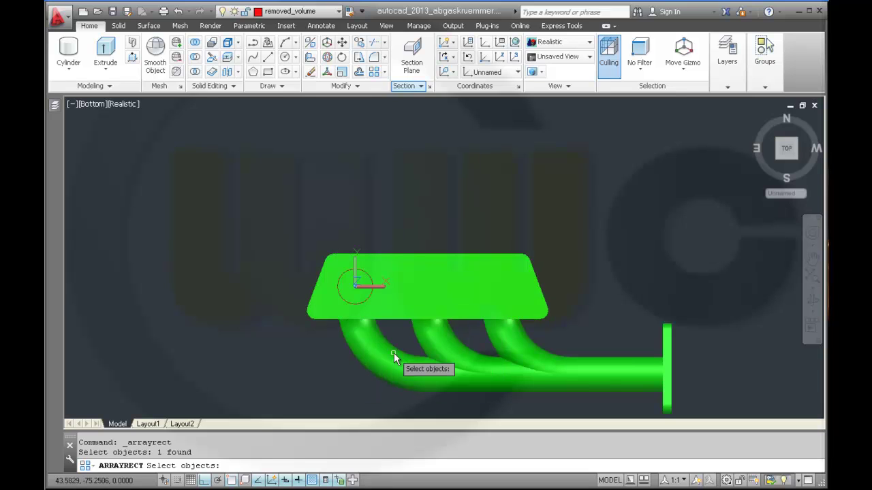
pyautogui.press('Return')
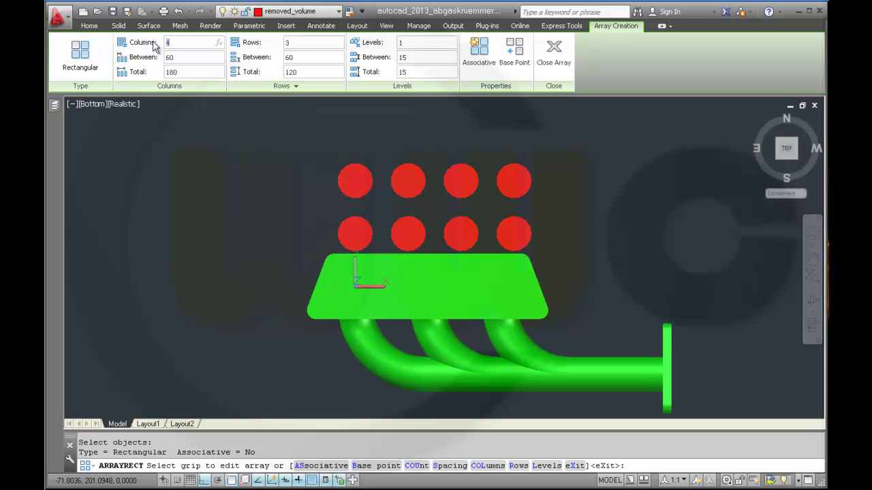
pyautogui.press('Return')
pyautogui.click(299, 42)
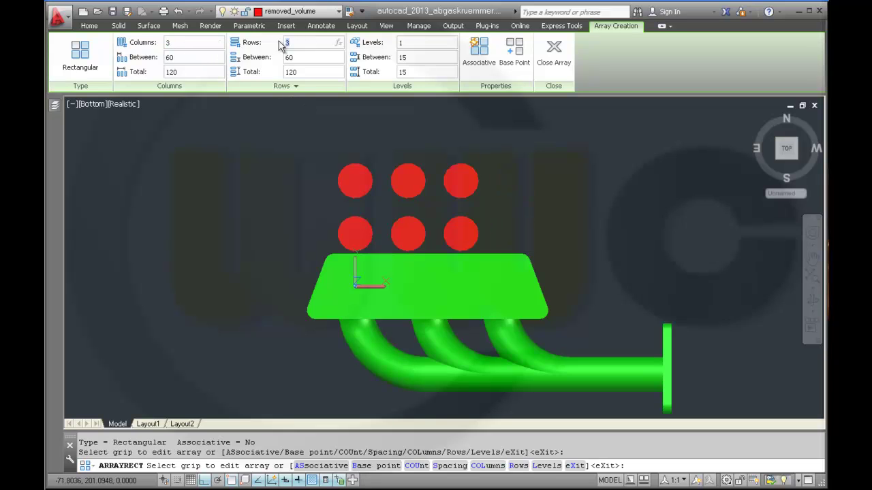
pyautogui.write('1')
pyautogui.press('Return')
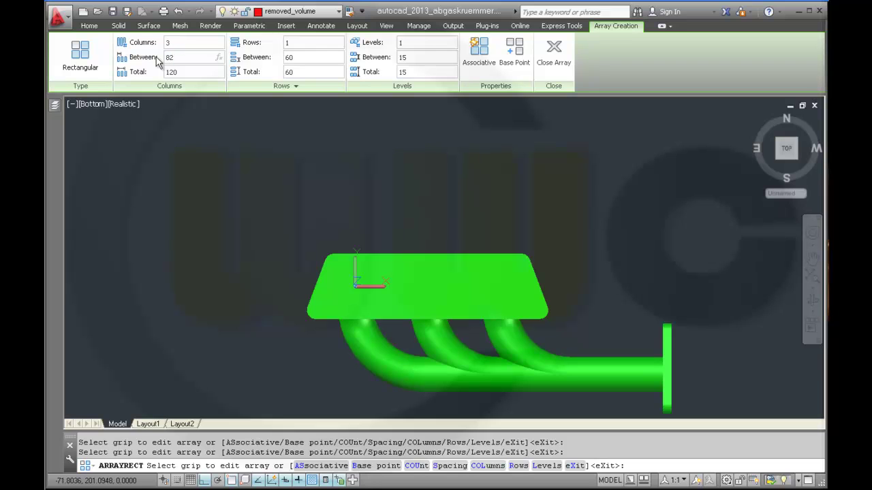
pyautogui.keyDown('shift'); pyautogui.moveTo(205, 134); pyautogui.dragTo(222, 168, button='middle'); pyautogui.keyUp('shift')
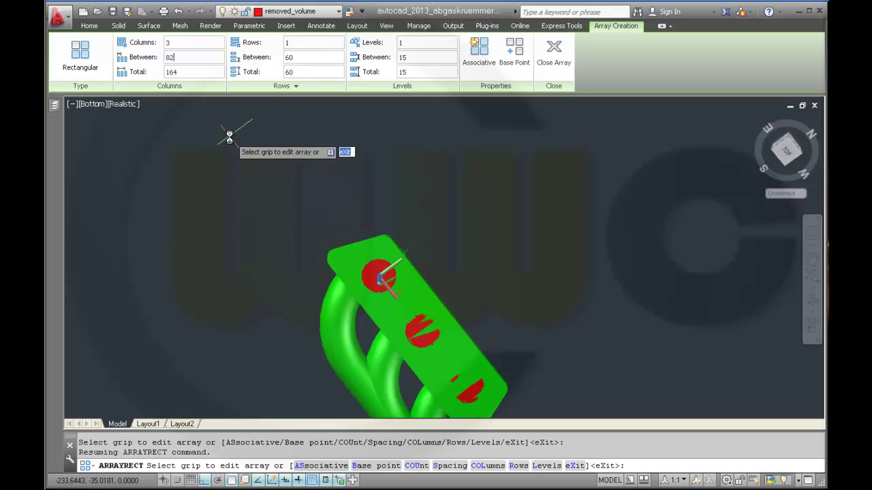
pyautogui.click(552, 63)
pyautogui.keyDown('shift'); pyautogui.moveTo(543, 214); pyautogui.dragTo(507, 147, button='middle'); pyautogui.keyUp('shift')
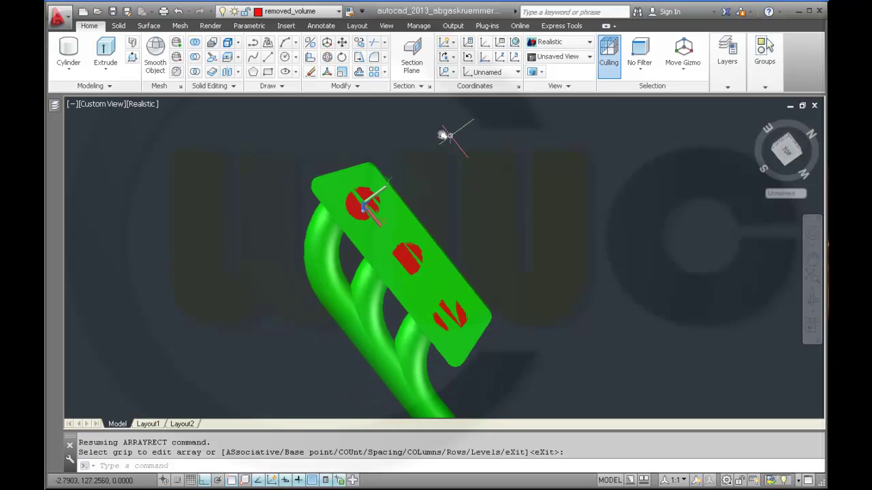
# Subtract the three arrayed cylinders from the inlet flange to cut the inlet holes
pyautogui.click(195, 58)
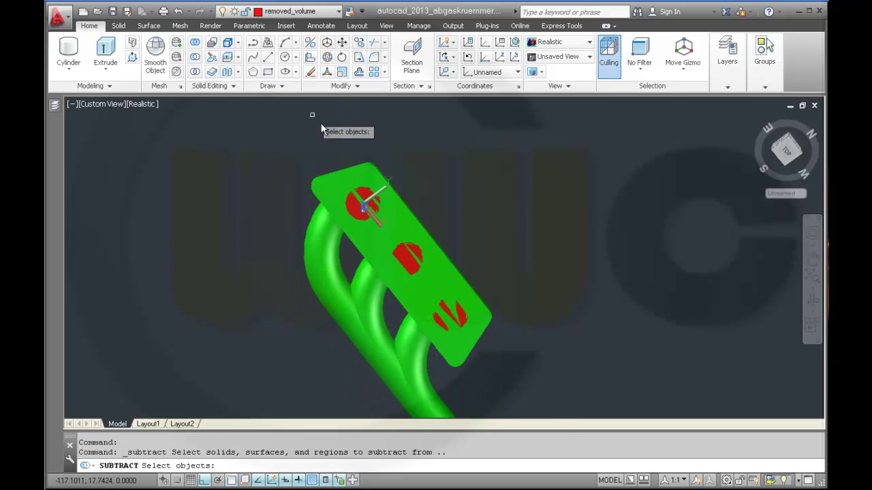
pyautogui.click(333, 187)
pyautogui.press('Return')
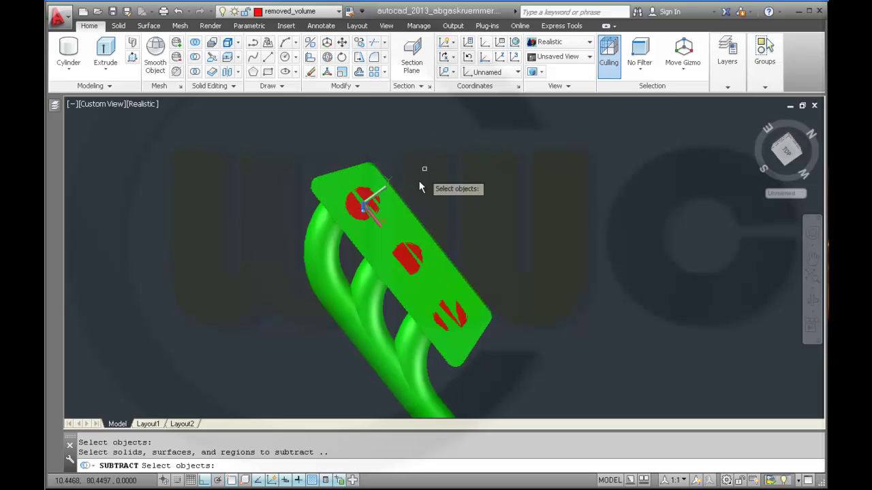
pyautogui.click(352, 211)
pyautogui.click(387, 254)
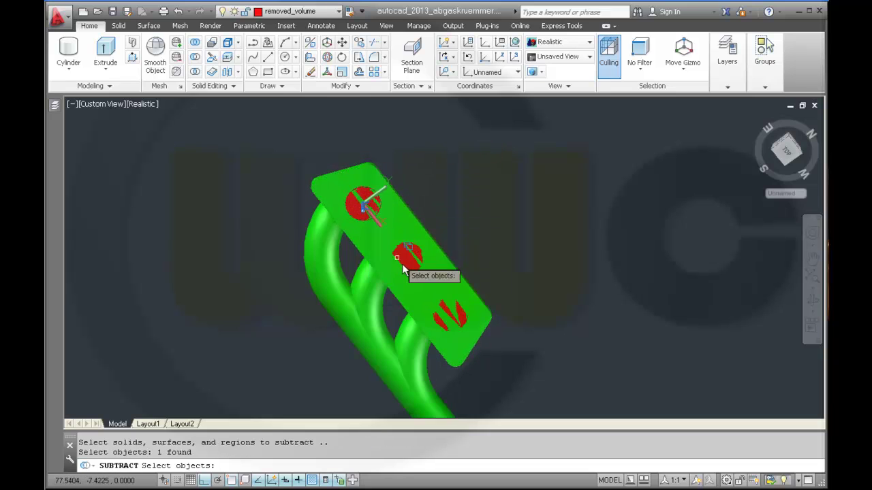
pyautogui.click(406, 270)
pyautogui.click(443, 307)
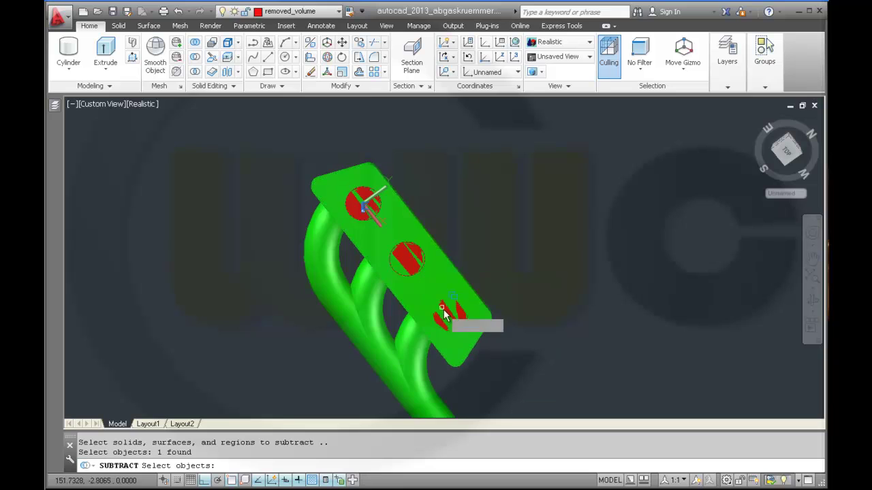
pyautogui.click(462, 324)
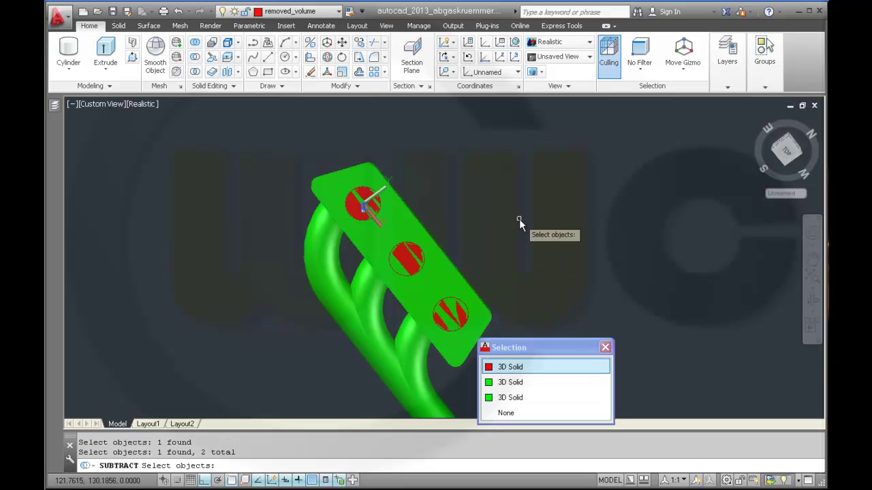
pyautogui.click(511, 367)
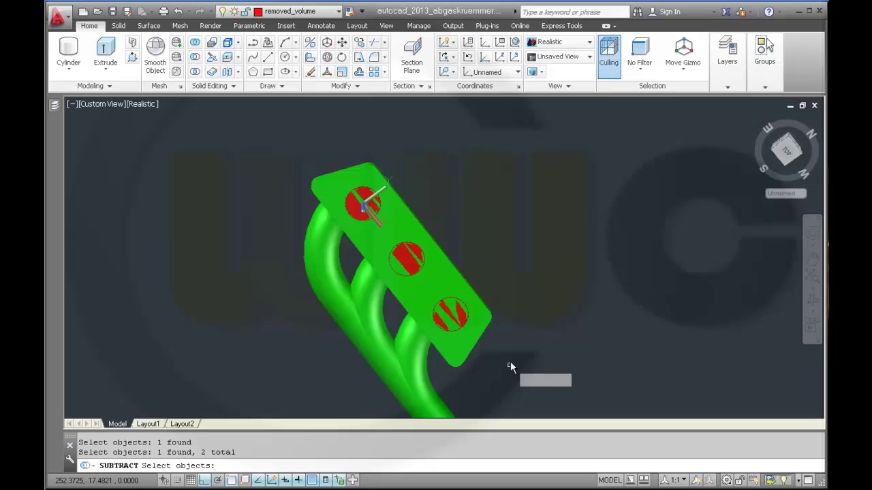
# Delete the leftover red cylinder in the inlet flange's hole at the origin
pyautogui.click(354, 207)
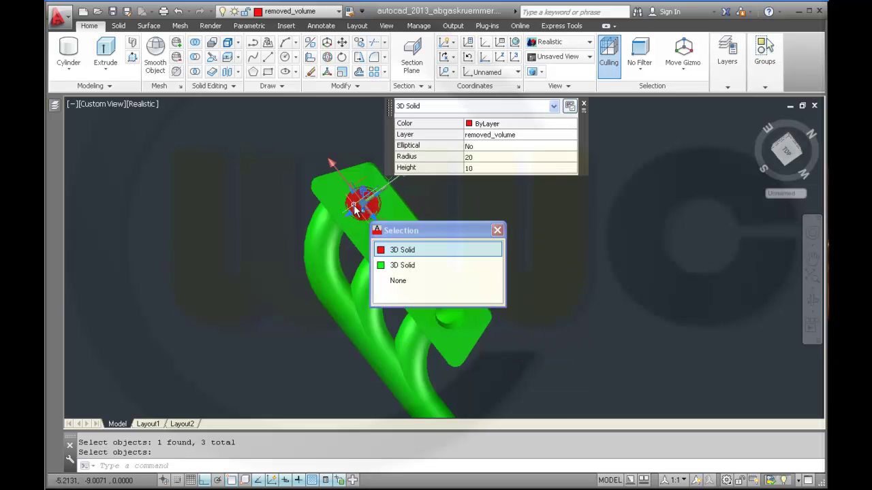
pyautogui.click(401, 249)
pyautogui.press('Delete')
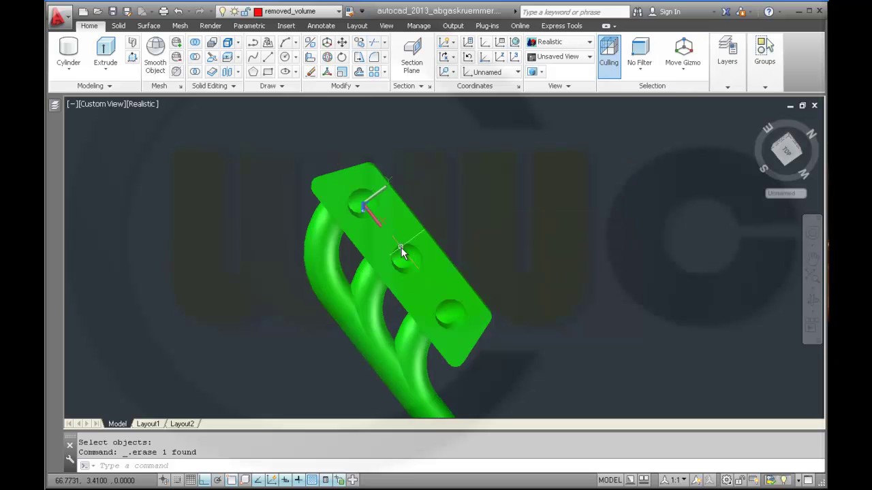
# Union the inlet flange with the manifold pipe body
pyautogui.moveTo(513, 293)
pyautogui.keyDown('shift'); pyautogui.mouseDown(button='middle')
pyautogui.moveTo(510, 253)
pyautogui.moveTo(490, 263)
pyautogui.mouseUp(button='middle'); pyautogui.keyUp('shift')
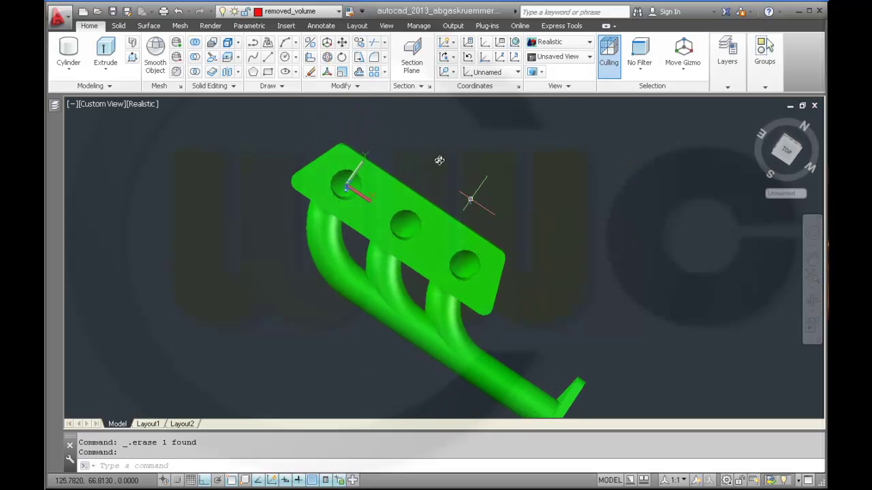
pyautogui.click(195, 42)
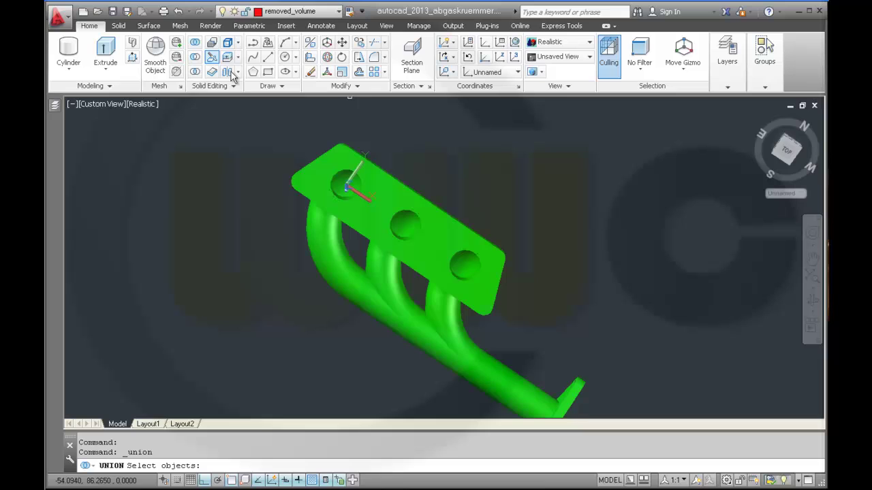
pyautogui.click(392, 187)
pyautogui.click(323, 248)
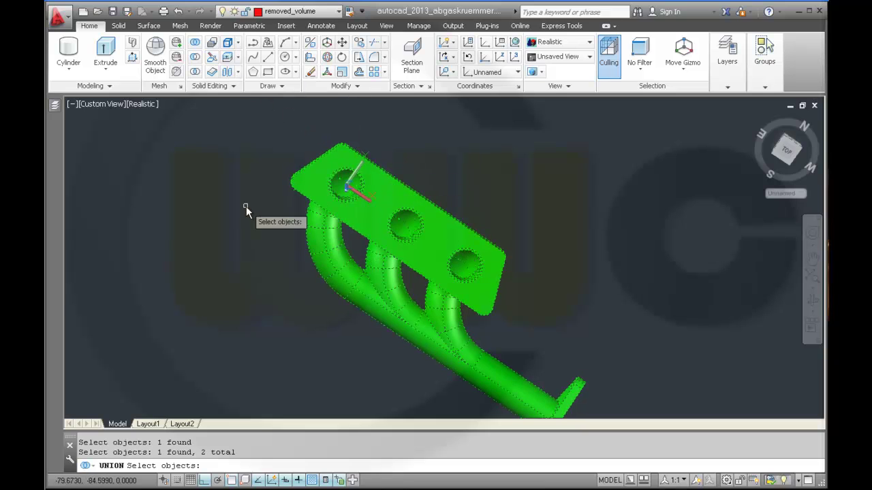
pyautogui.press('Return')
# Undo the last cylinder operation and the view change made after it, and clear any pending selection
pyautogui.keyDown('shift'); pyautogui.moveTo(435, 356); pyautogui.dragTo(379, 305, button='middle'); pyautogui.keyUp('shift')
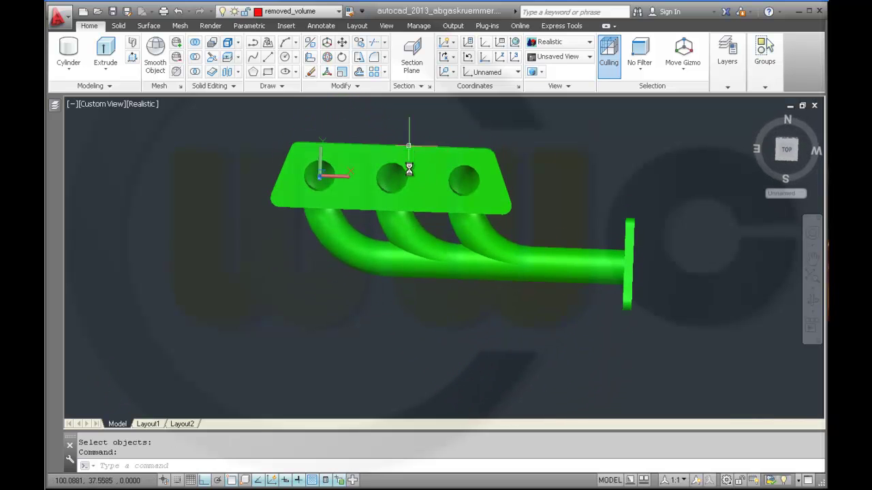
pyautogui.moveTo(411, 167); pyautogui.dragTo(402, 214, button='middle')
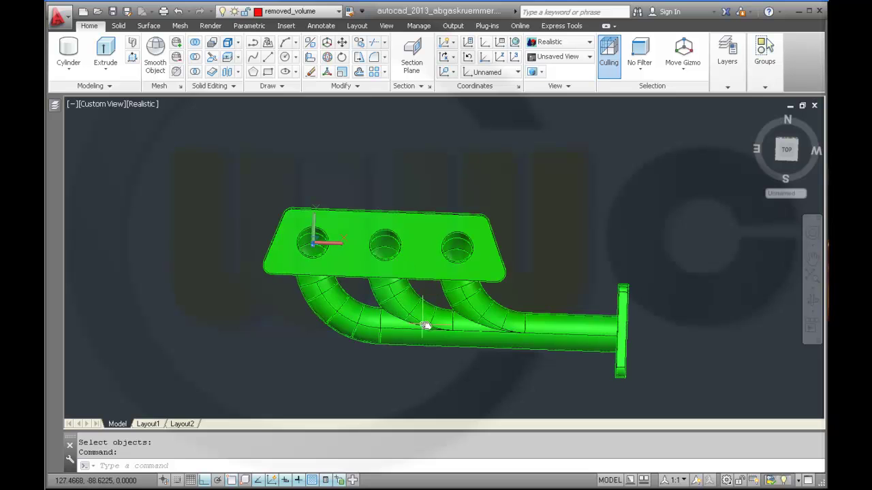
pyautogui.scroll(2, 425, 326)
pyautogui.hotkey('ctrl', 'z')
pyautogui.hotkey('ctrl', 'z')
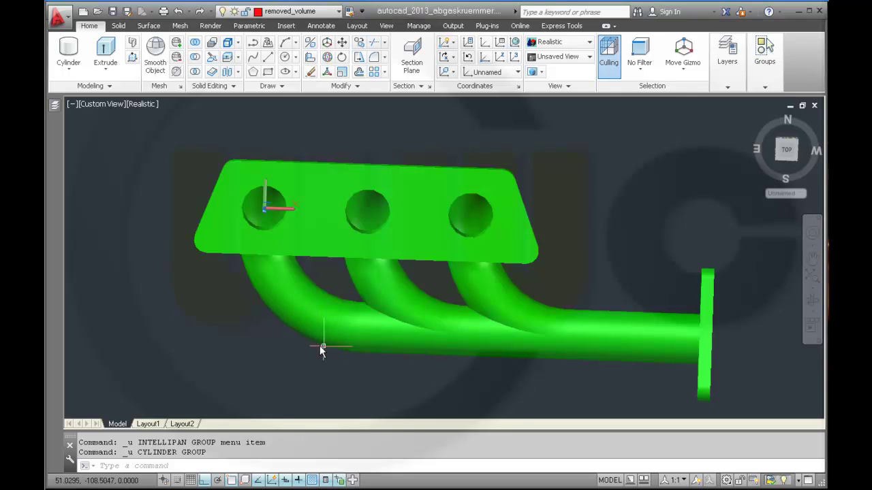
pyautogui.click(272, 334)
pyautogui.press('Escape')
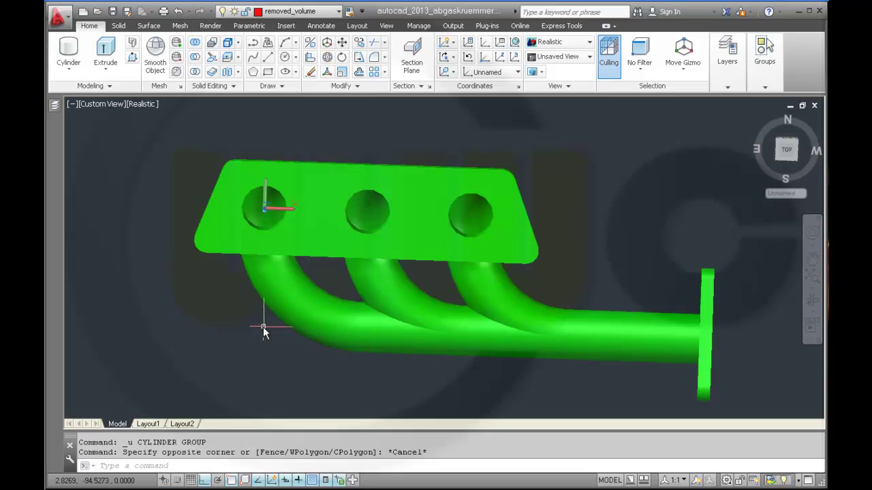
# Model a cylinder of radius 5 and height 10 centred on the inlet flange's rounded corner at the long edge, nearest the origin hole
pyautogui.moveTo(279, 334); pyautogui.dragTo(332, 363, button='middle')
pyautogui.click(68, 49)
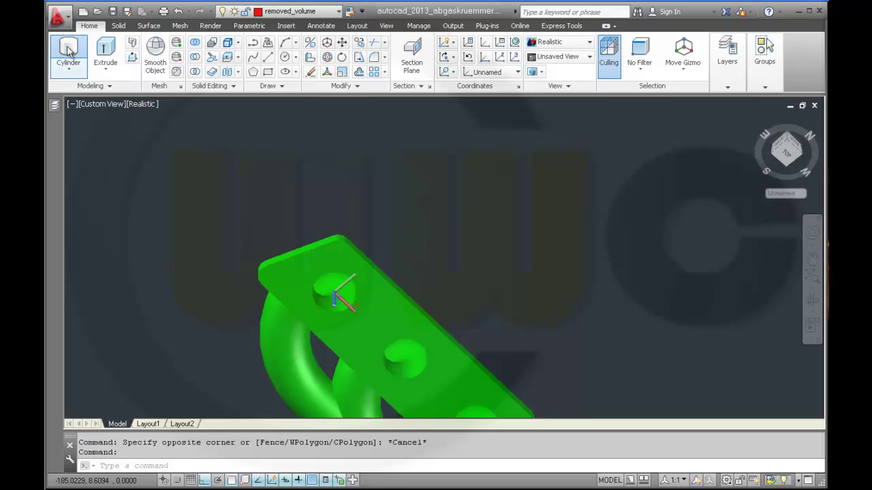
pyautogui.keyDown('shift'); pyautogui.rightClick(276, 197); pyautogui.keyUp('shift')
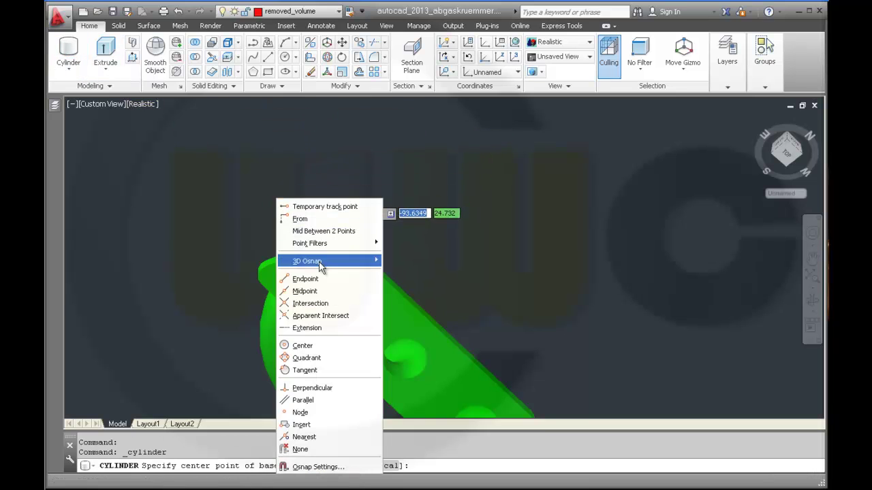
pyautogui.click(321, 346)
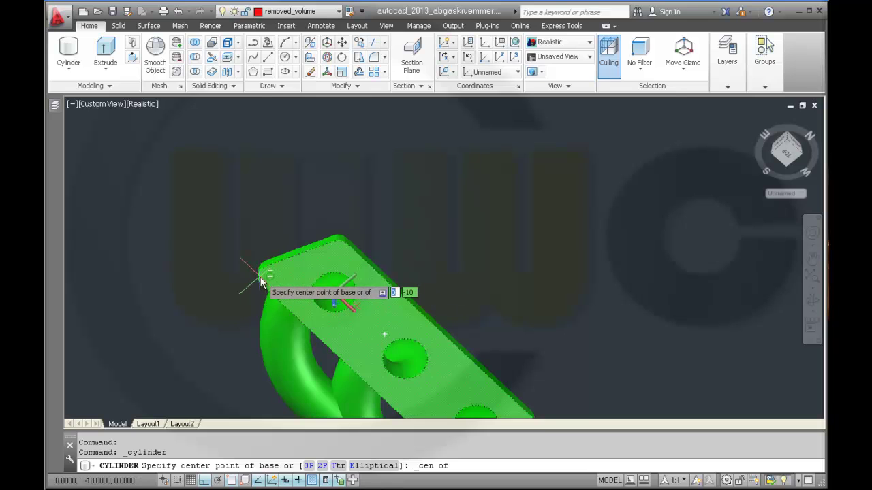
pyautogui.click(261, 279)
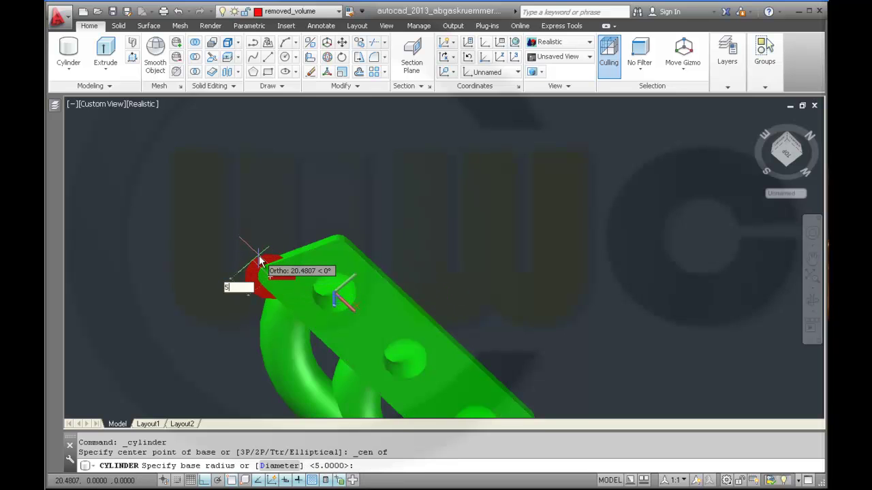
pyautogui.write('5')
pyautogui.press('Return')
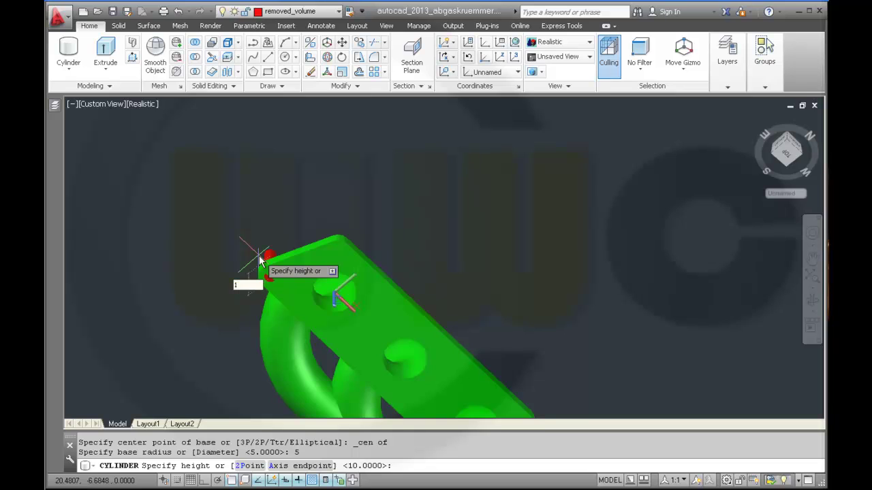
pyautogui.write('10')
pyautogui.press('Return')
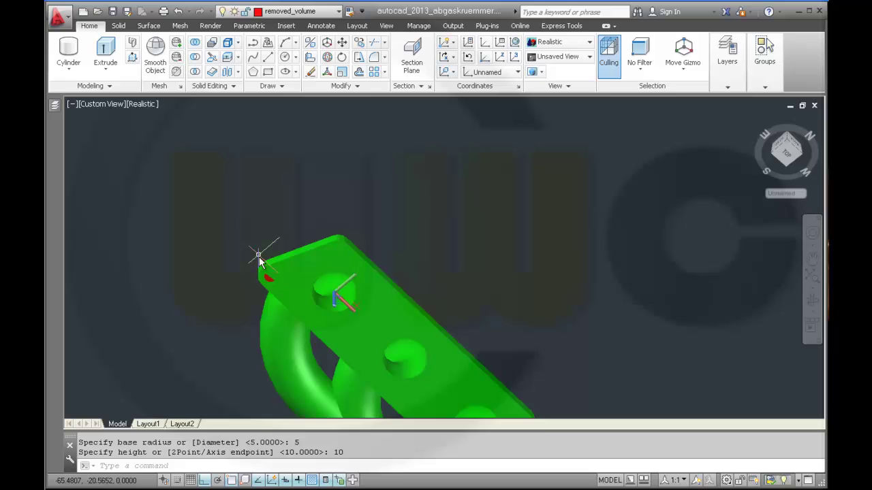
# Copy the small corner cylinder to the centre of the rounded corner at the flange's short edge, nearest the origin hole
pyautogui.click(785, 155)
pyautogui.click(812, 124)
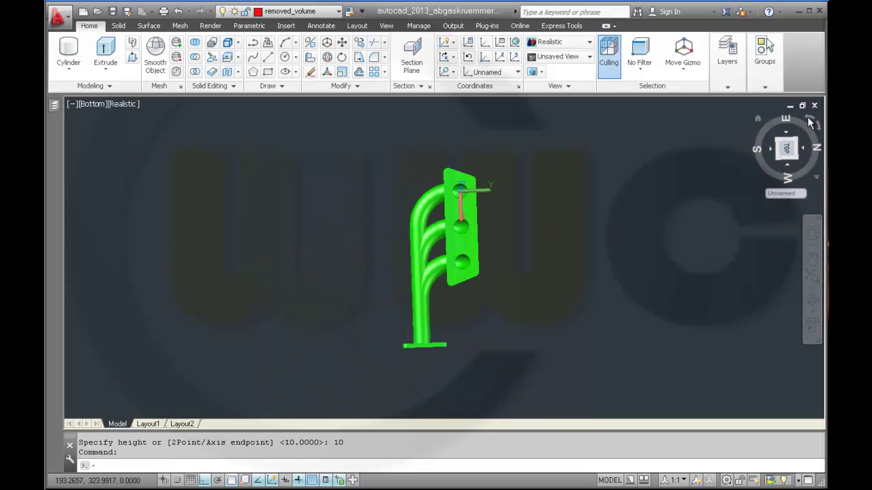
pyautogui.moveTo(552, 257); pyautogui.dragTo(551, 256, button='middle')
pyautogui.middleClick(552, 256)
pyautogui.middleClick(551, 256)
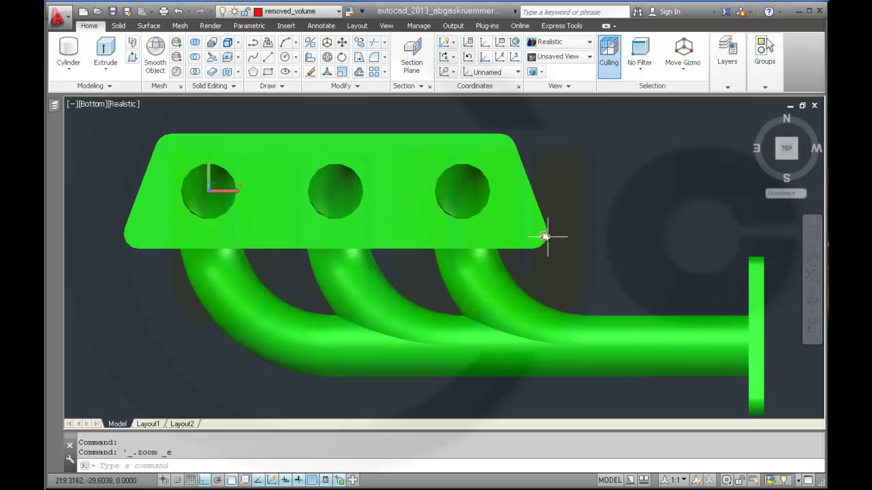
pyautogui.click(360, 43)
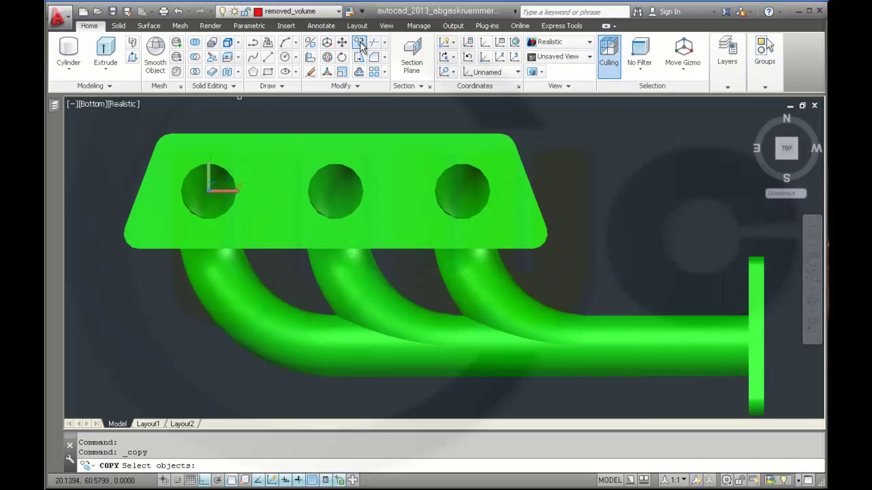
pyautogui.click(146, 235)
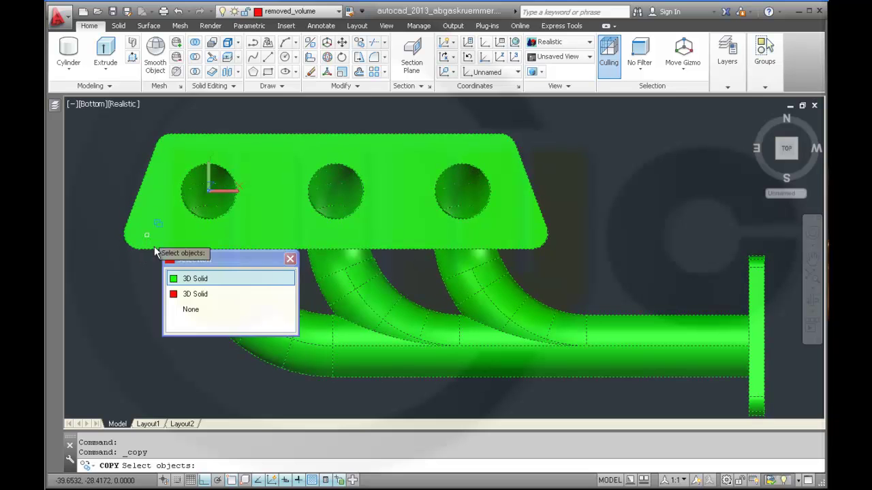
pyautogui.click(183, 293)
pyautogui.press('Return')
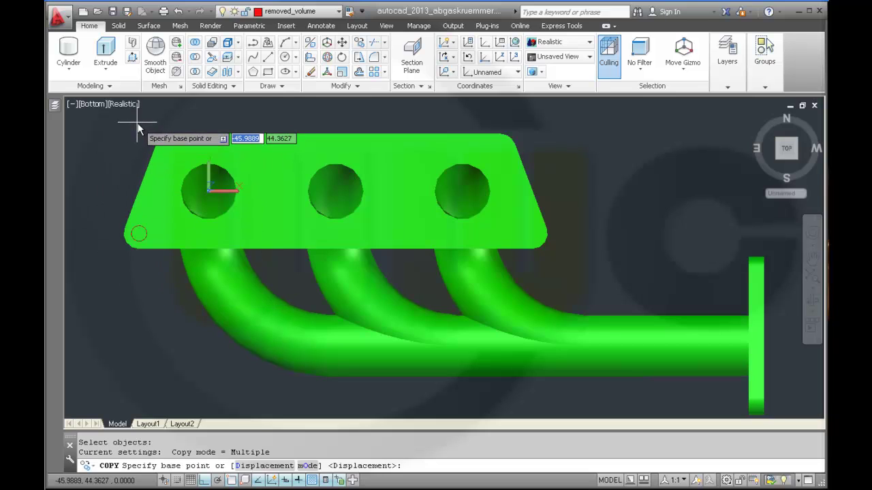
pyautogui.click(138, 235)
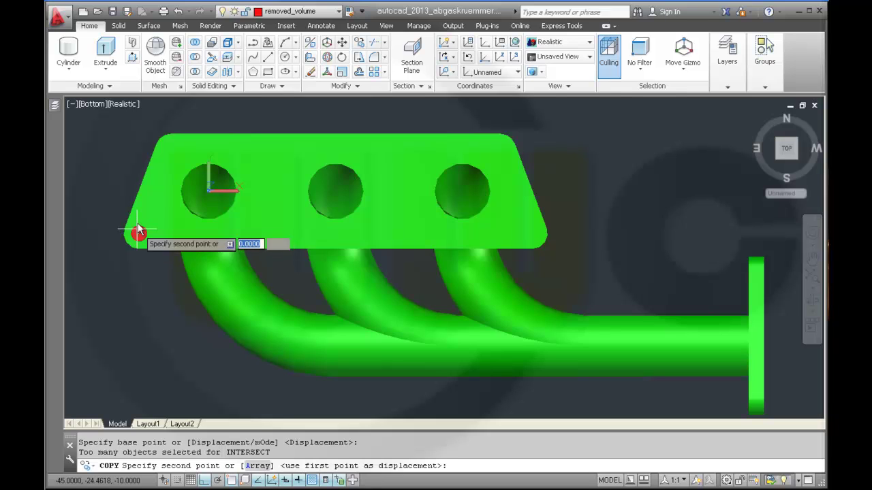
pyautogui.keyDown('shift'); pyautogui.rightClick(161, 137); pyautogui.keyUp('shift')
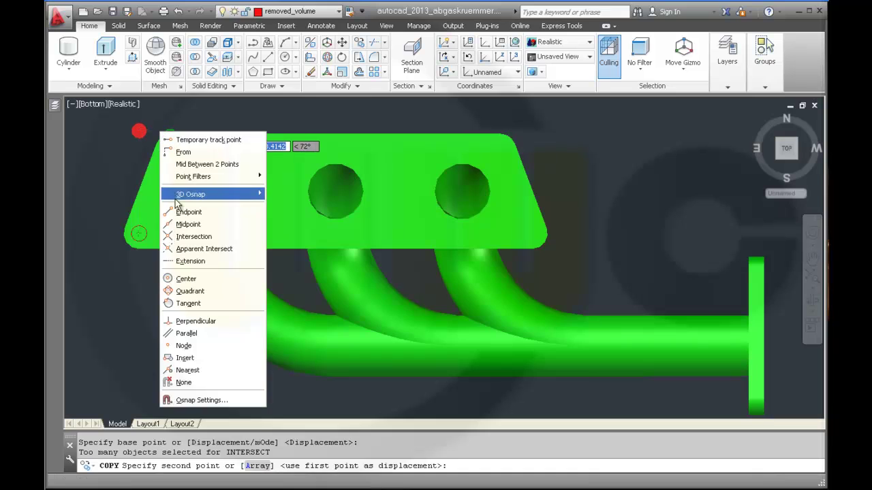
pyautogui.click(200, 278)
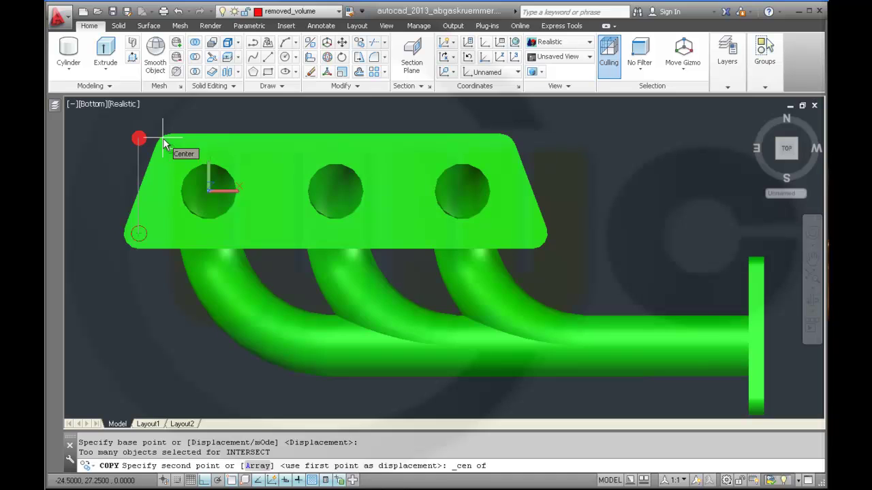
pyautogui.click(166, 145)
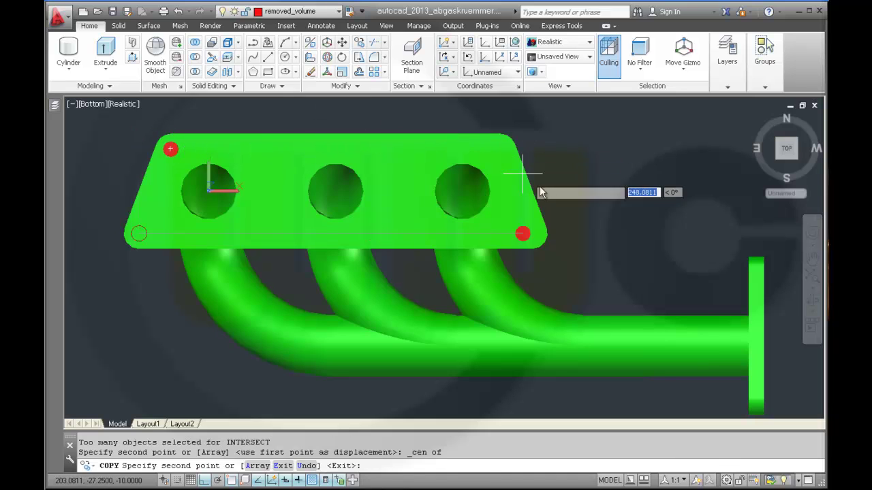
# Place two more copies of the cylinder at the centres of the flange's two rounded corners farthest from the origin hole
pyautogui.keyDown('shift'); pyautogui.rightClick(589, 247); pyautogui.keyUp('shift')
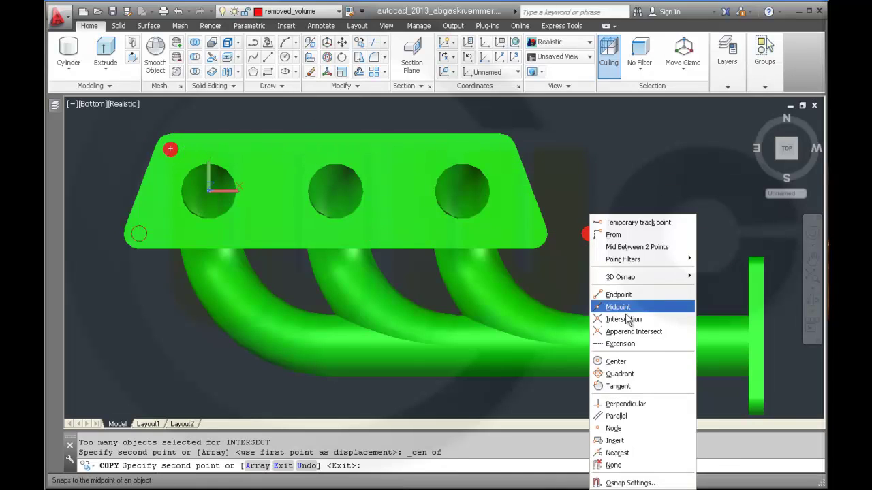
pyautogui.click(624, 362)
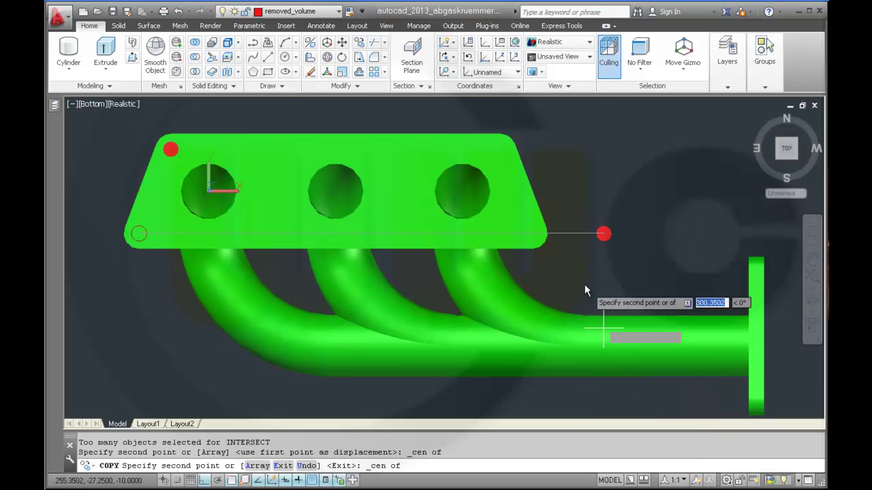
pyautogui.click(544, 246)
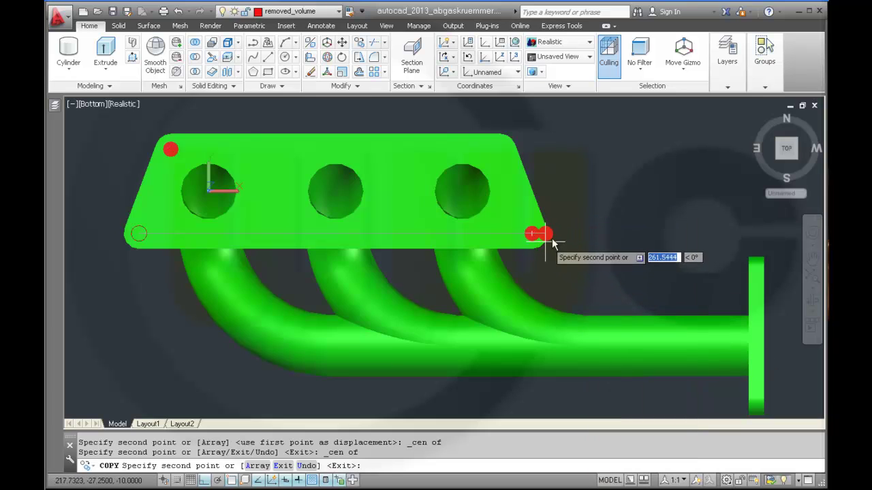
pyautogui.keyDown('shift'); pyautogui.rightClick(580, 206); pyautogui.keyUp('shift')
pyautogui.click(613, 350)
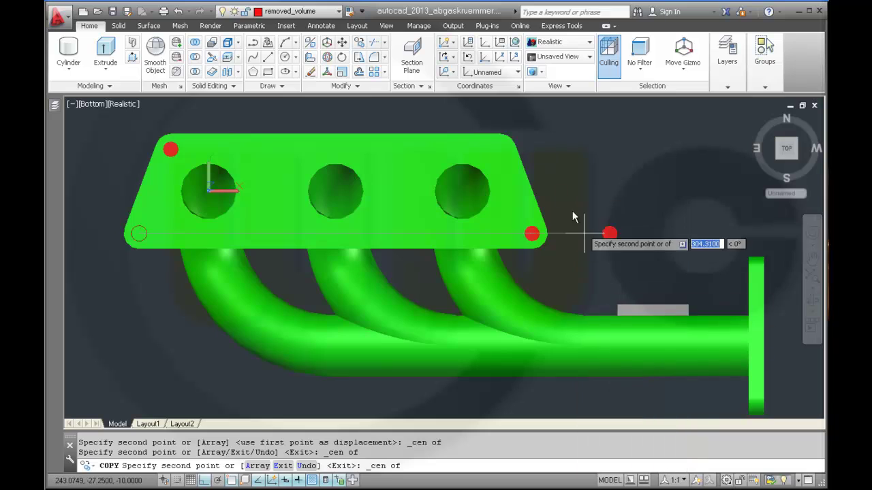
pyautogui.click(508, 141)
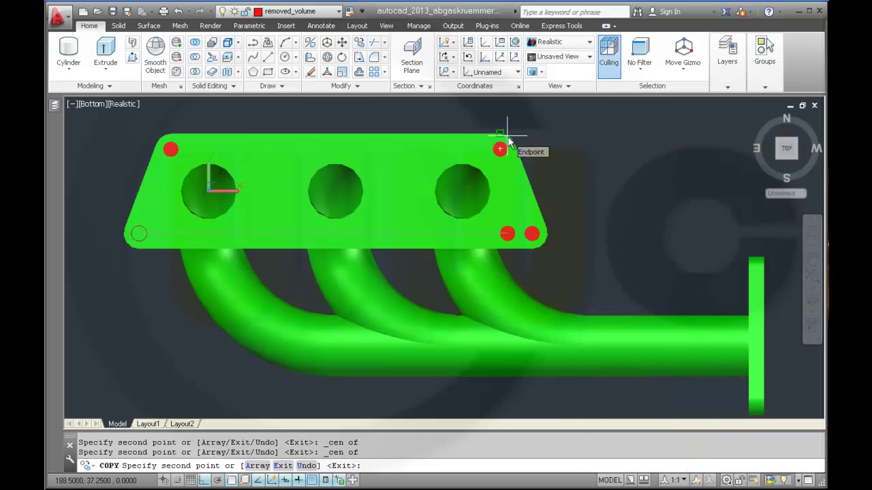
pyautogui.press('Escape')
pyautogui.press('Escape')
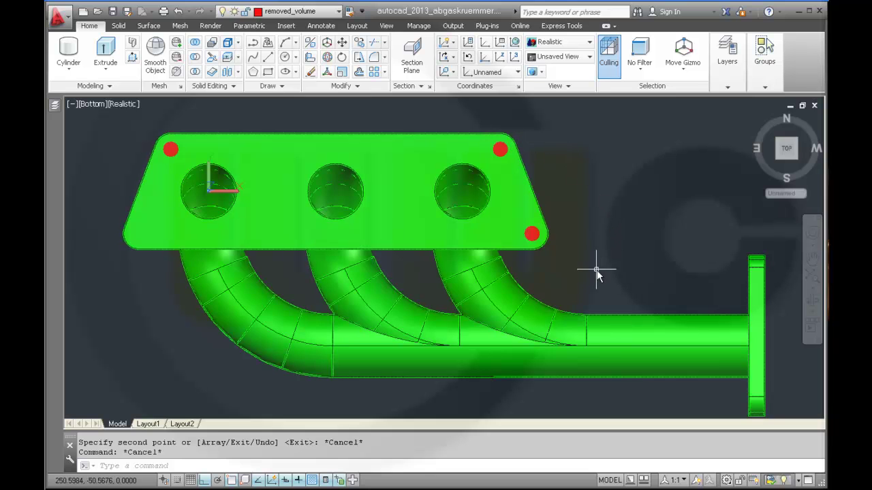
# Move the three copied cylinders 10 in the negative Z direction so they sit inside the inlet flange
pyautogui.keyDown('shift'); pyautogui.moveTo(595, 239); pyautogui.dragTo(495, 201, button='middle'); pyautogui.keyUp('shift')
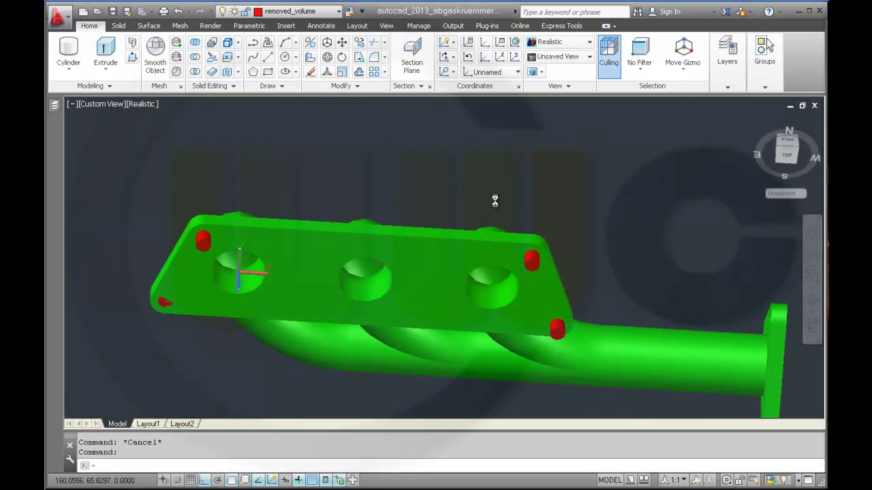
pyautogui.click(342, 43)
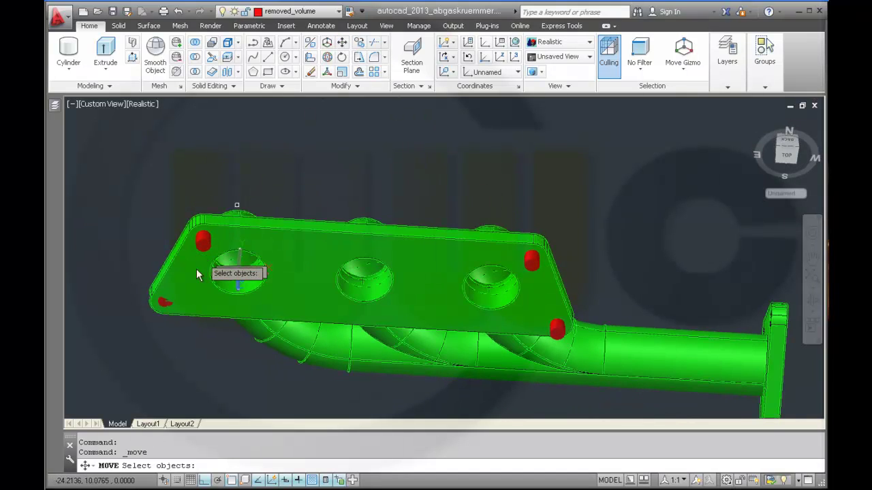
pyautogui.click(196, 247)
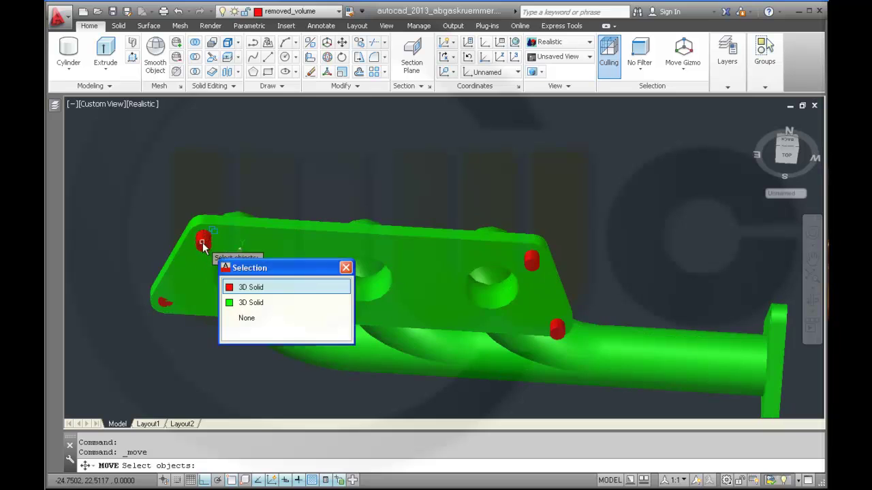
pyautogui.click(259, 287)
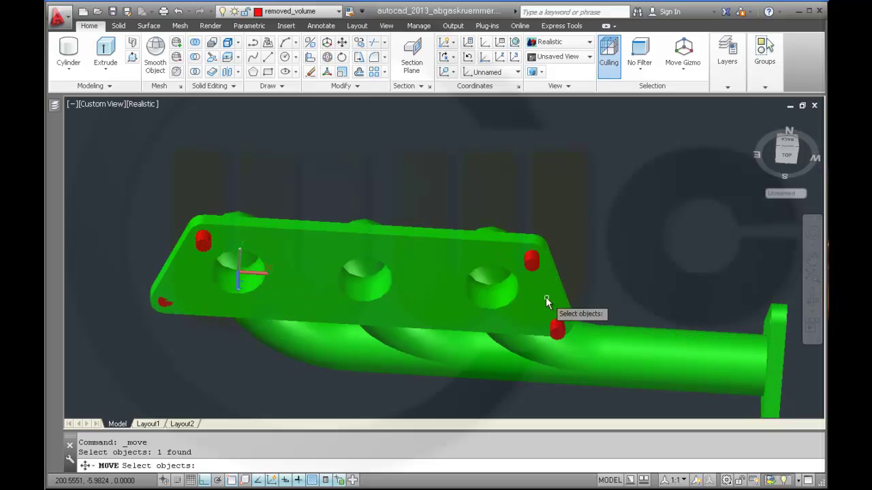
pyautogui.click(531, 261)
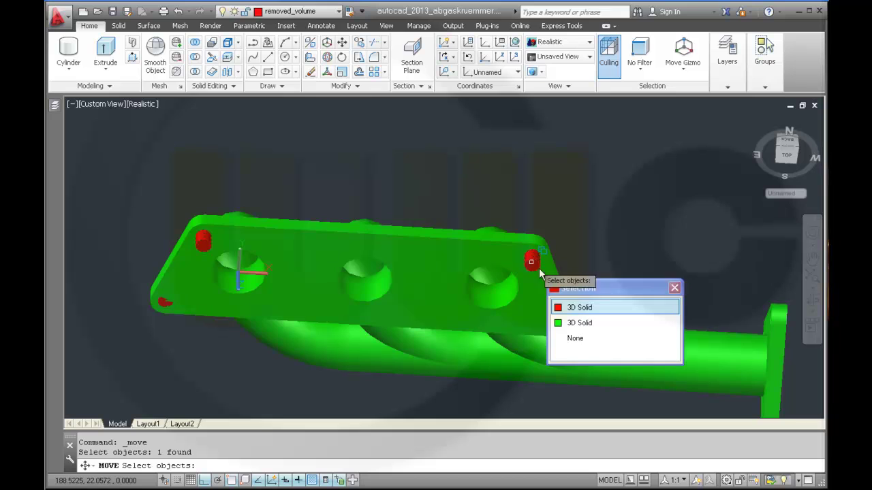
pyautogui.click(560, 310)
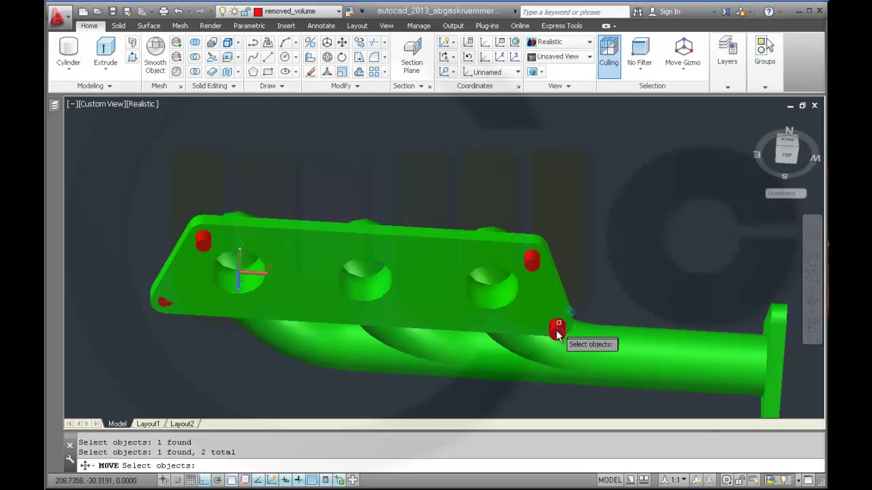
pyautogui.click(556, 331)
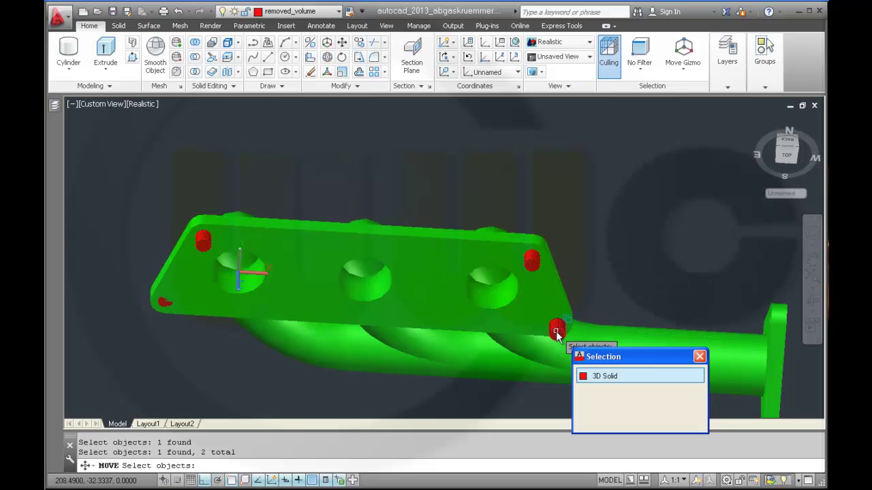
pyautogui.click(592, 376)
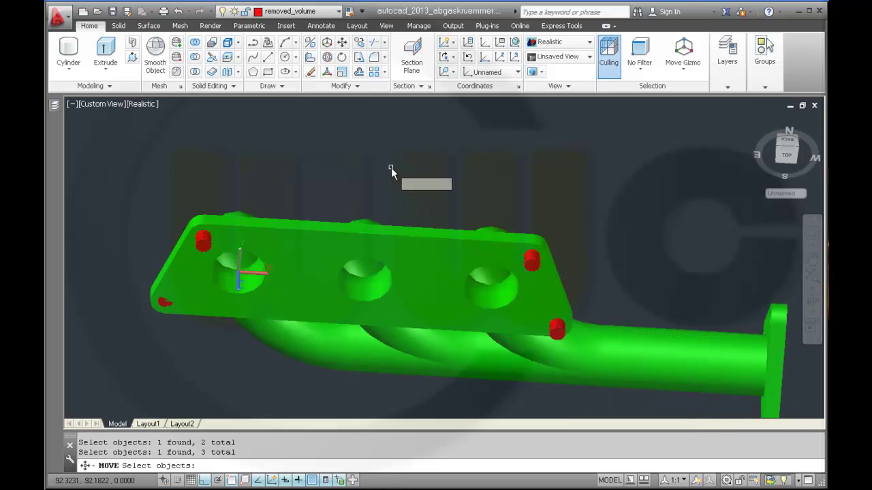
pyautogui.press('Return')
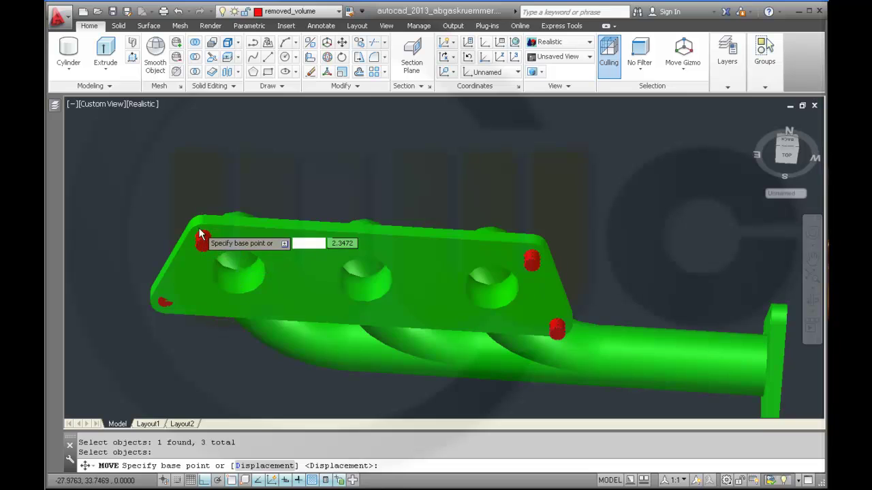
pyautogui.scroll(2, 198, 226)
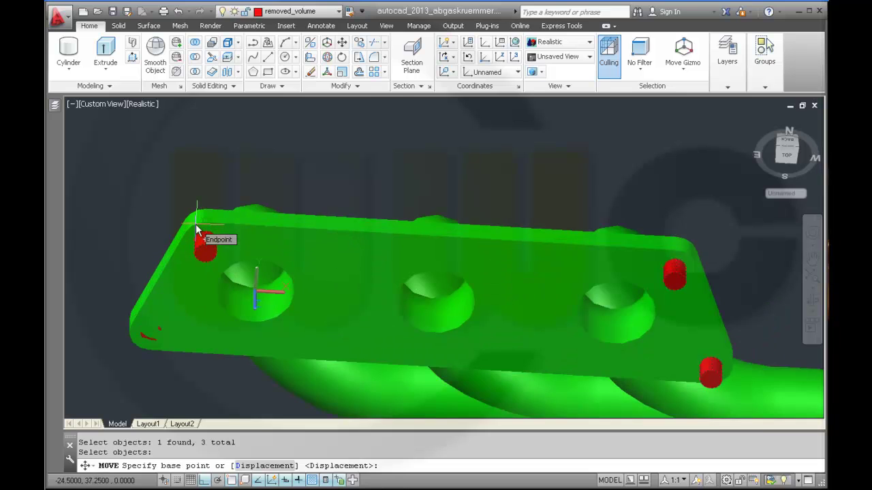
pyautogui.click(195, 224)
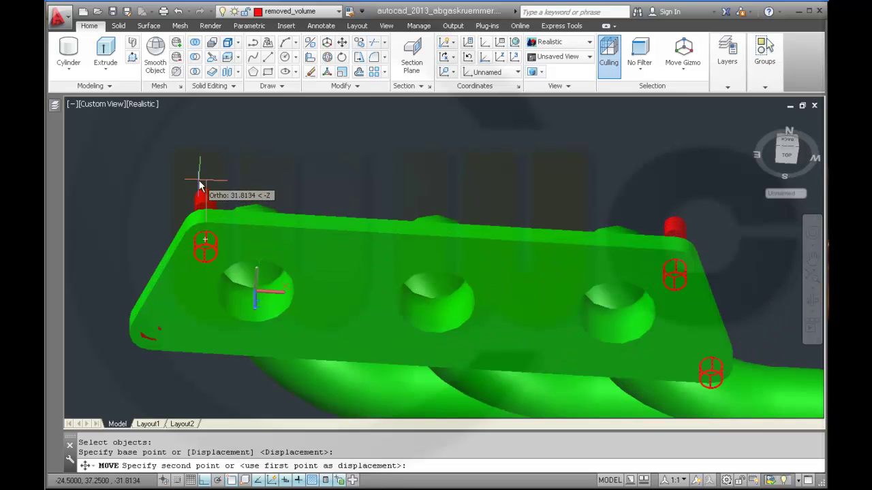
pyautogui.write('10')
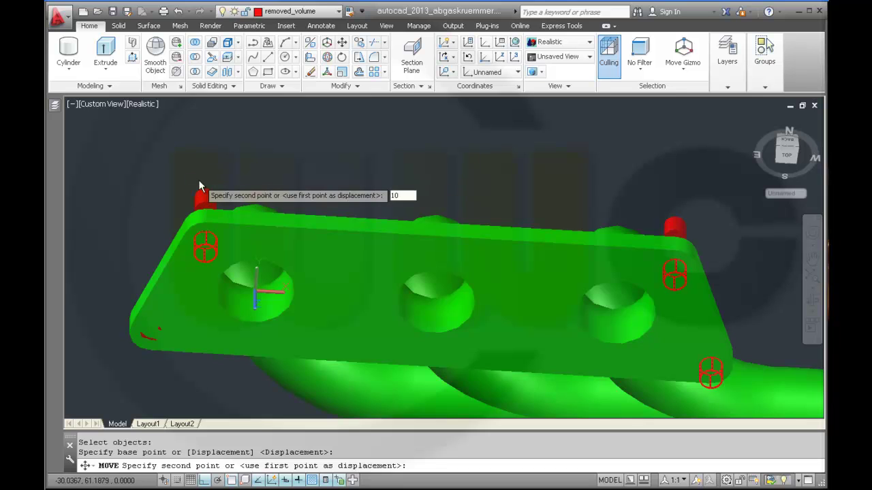
pyautogui.press('Return')
pyautogui.keyDown('shift'); pyautogui.moveTo(382, 184); pyautogui.dragTo(375, 164, button='middle'); pyautogui.keyUp('shift')
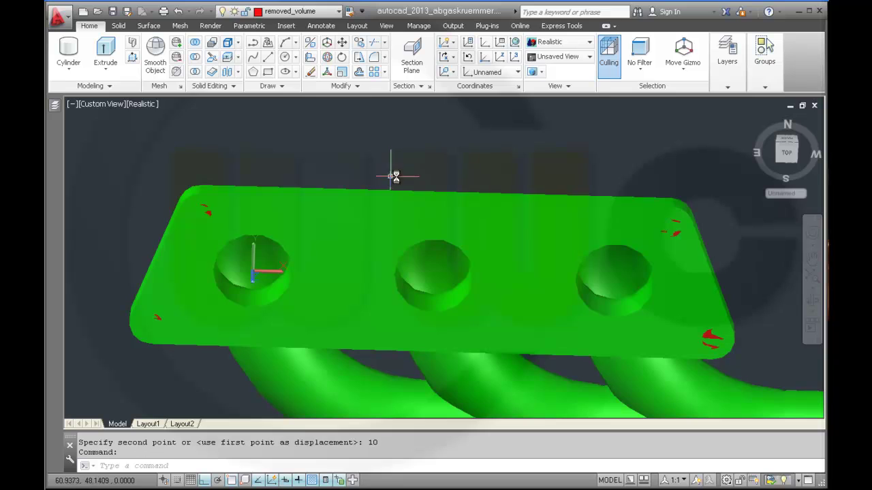
pyautogui.moveTo(443, 167); pyautogui.dragTo(433, 149, button='middle')
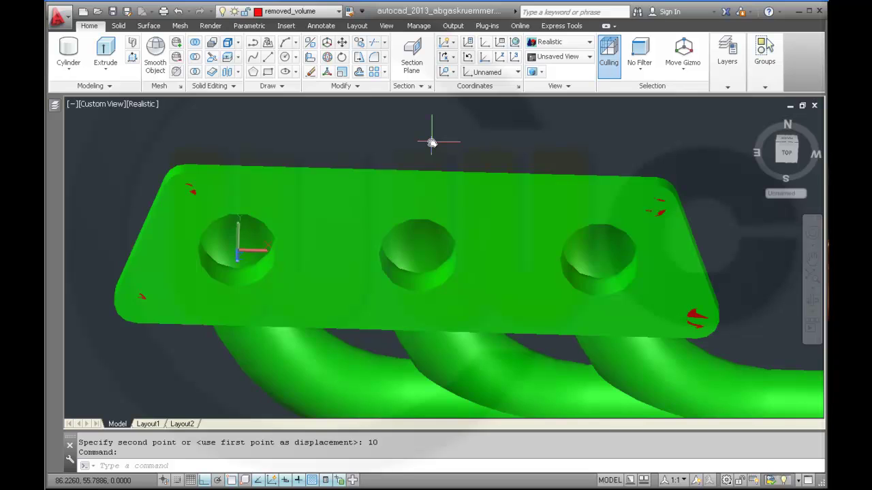
# Copy the cylinder at the inlet flange's negative-X, negative-Y corner 84.5 in the positive X direction along the long edge
pyautogui.click(359, 43)
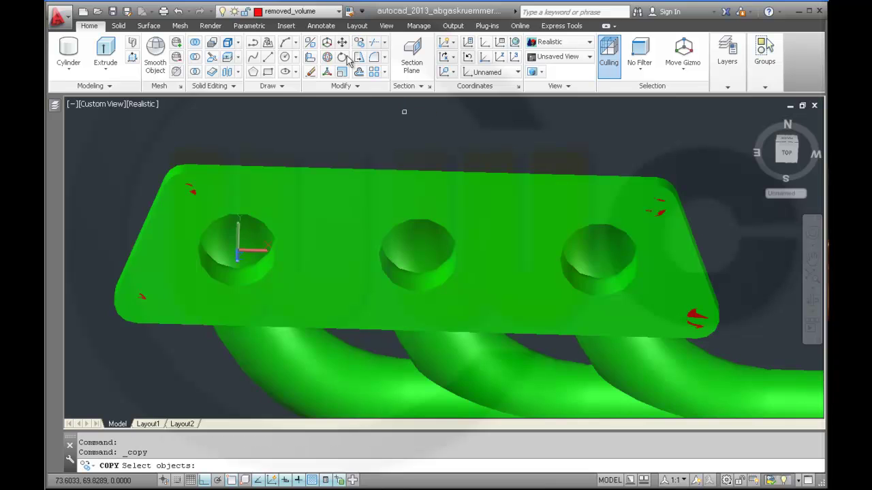
pyautogui.click(139, 301)
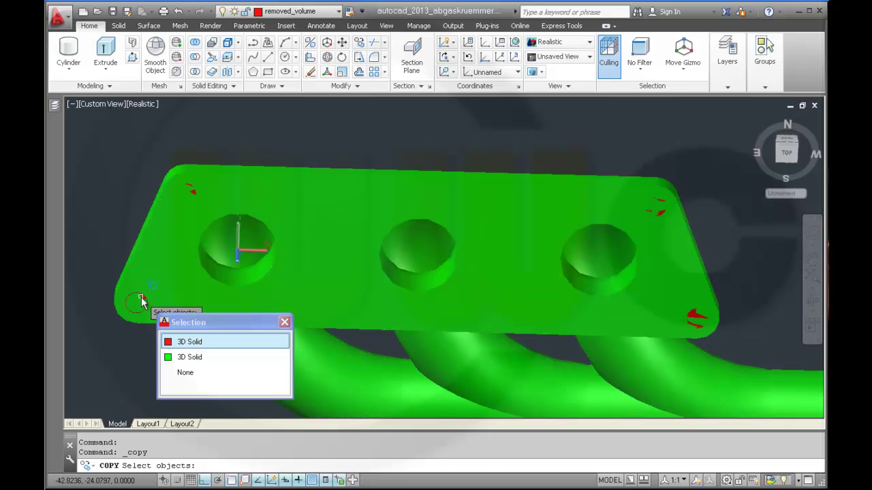
pyautogui.click(176, 339)
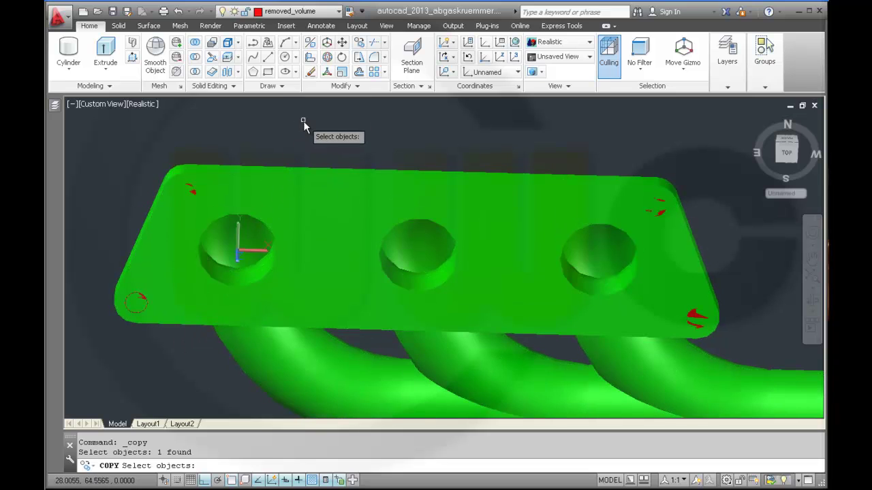
pyautogui.press('Return')
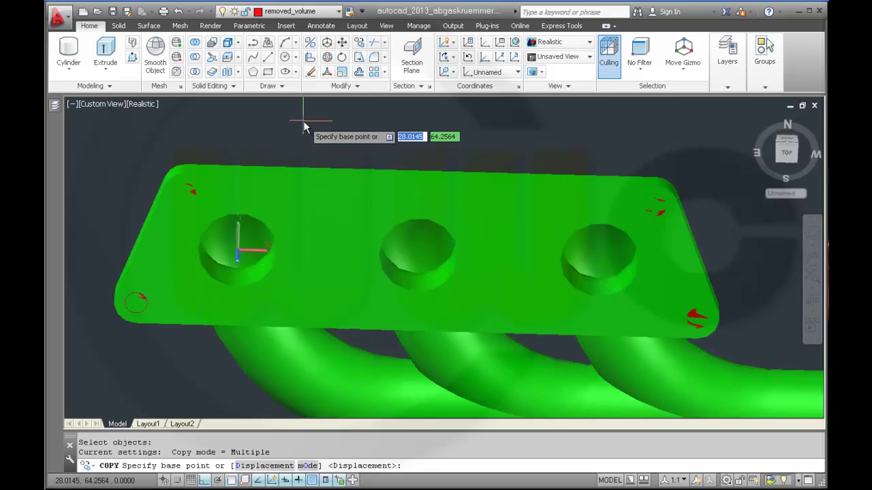
pyautogui.click(136, 307)
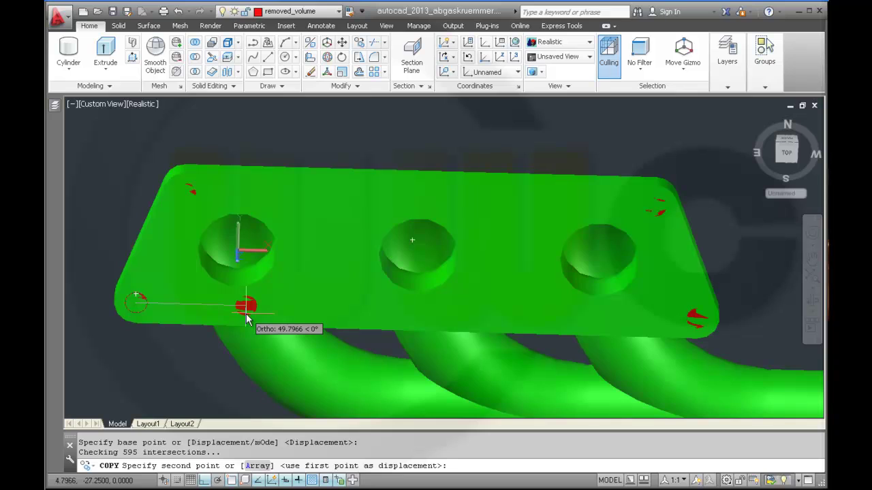
pyautogui.write('84.5')
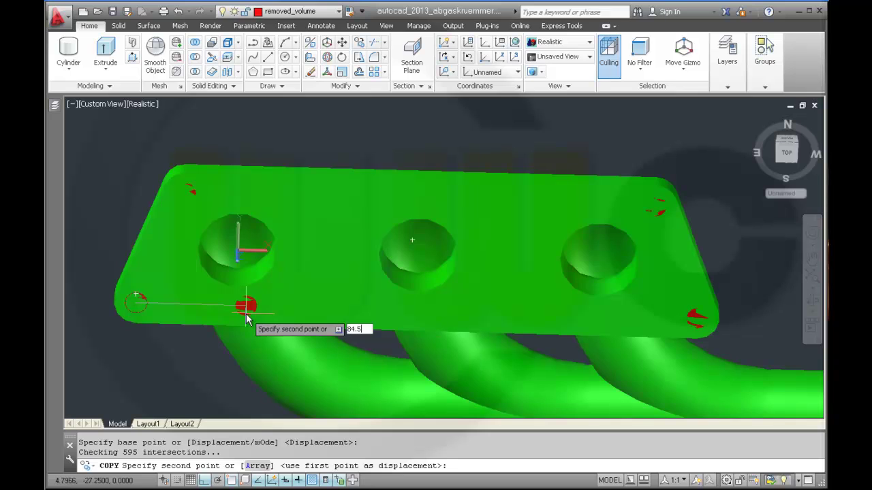
pyautogui.press('Return')
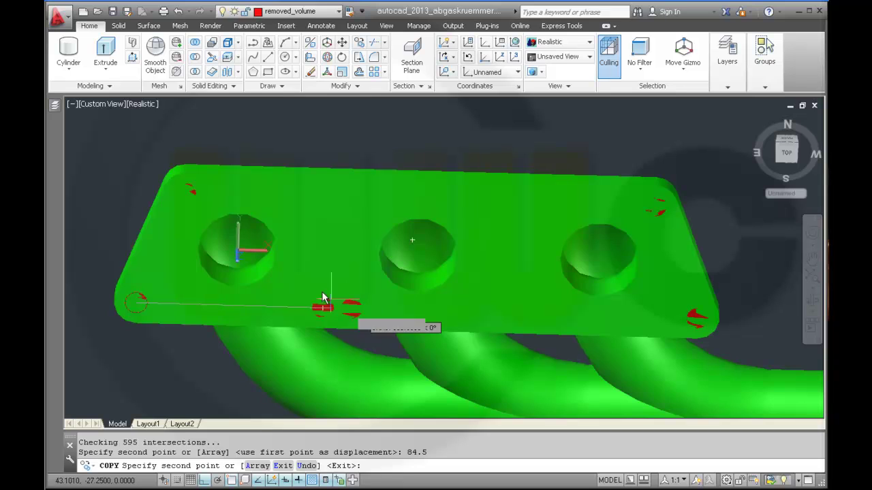
pyautogui.rightClick(101, 228)
pyautogui.click(123, 231)
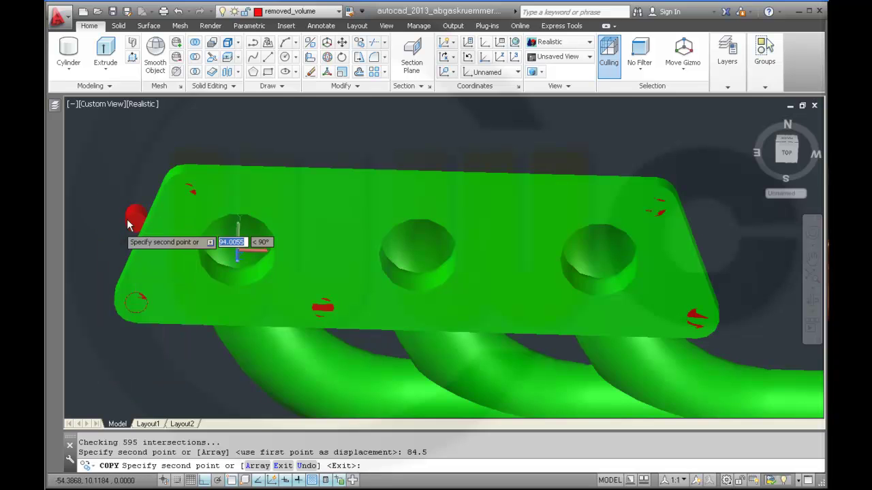
# Copy the cylinder at the flange's positive-X, negative-Y corner 84.5 in the negative X direction along the same long edge
pyautogui.click(359, 42)
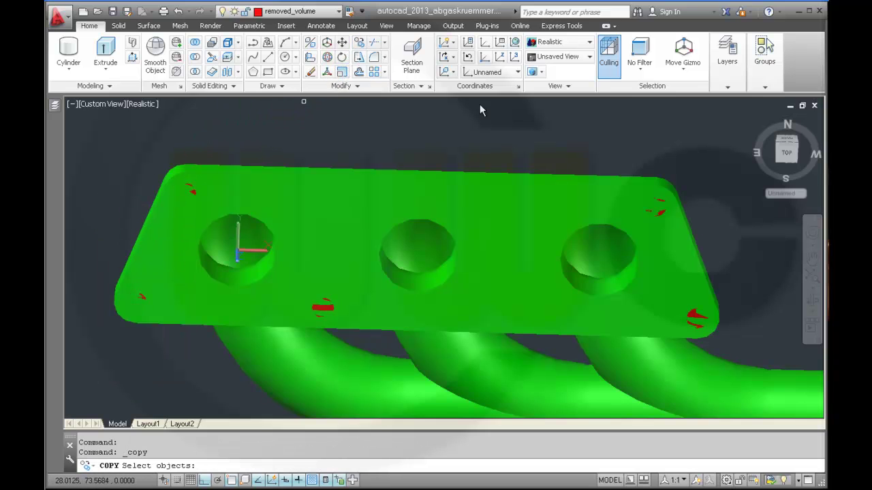
pyautogui.click(694, 320)
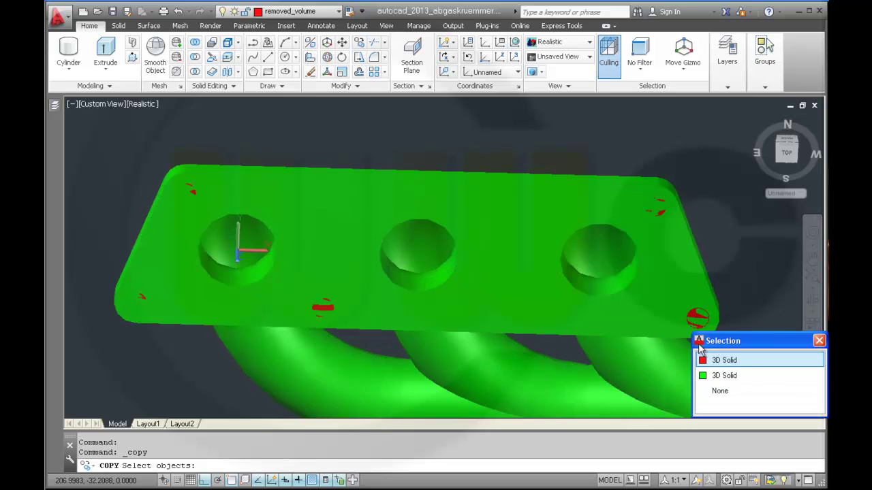
pyautogui.click(707, 362)
pyautogui.press('Return')
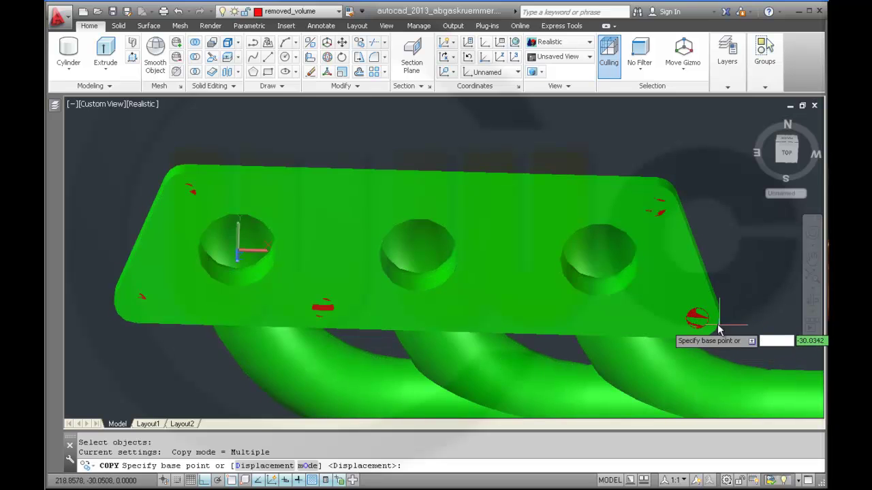
pyautogui.click(696, 326)
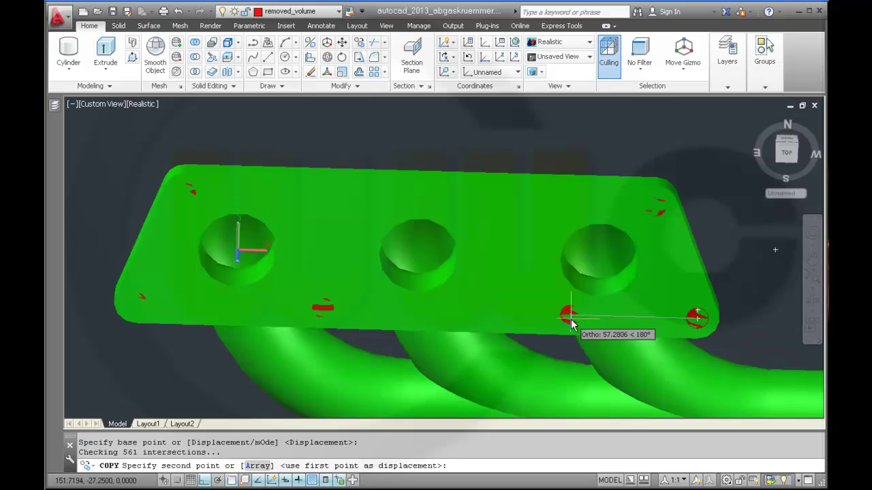
pyautogui.write('84.5')
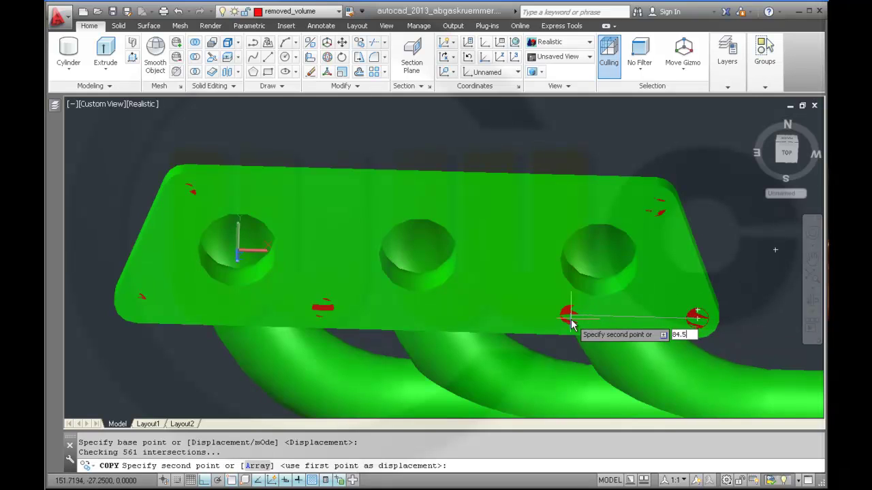
pyautogui.press('Return')
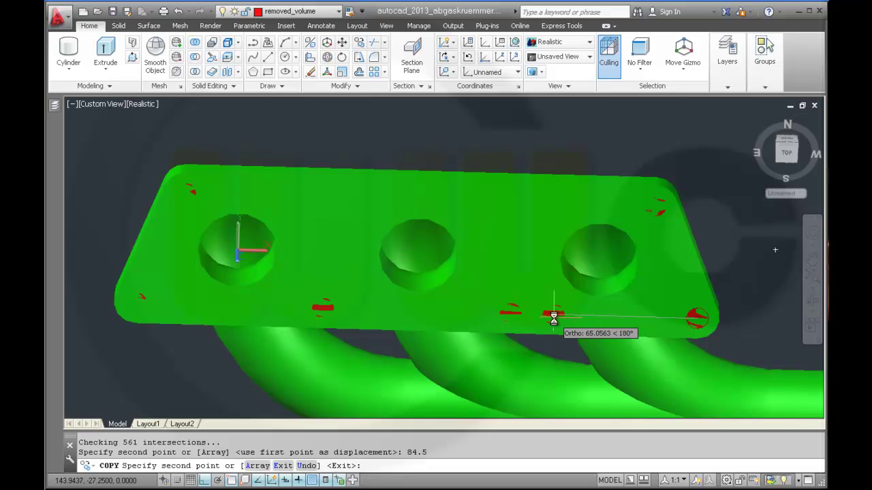
pyautogui.press('Escape')
pyautogui.press('Escape')
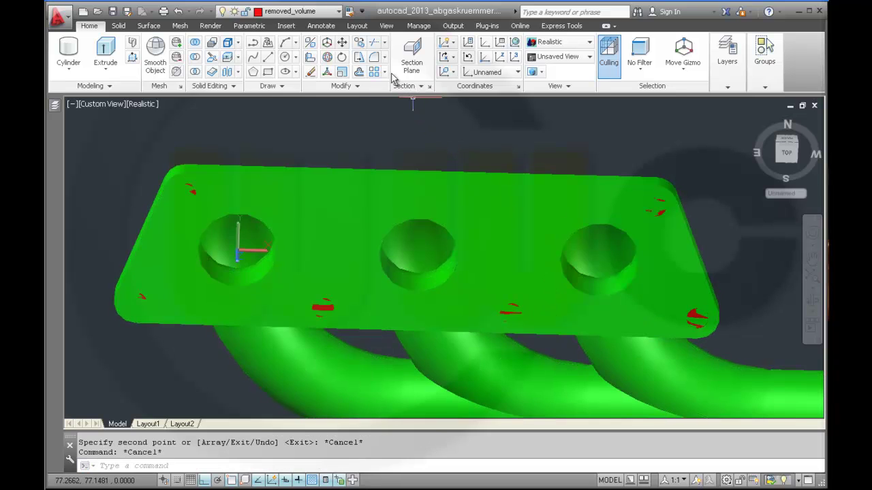
pyautogui.click(359, 46)
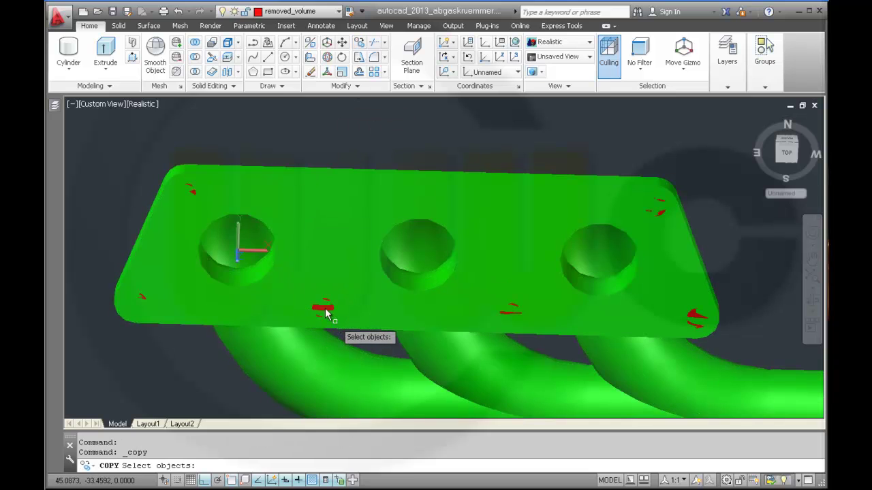
pyautogui.press('Escape')
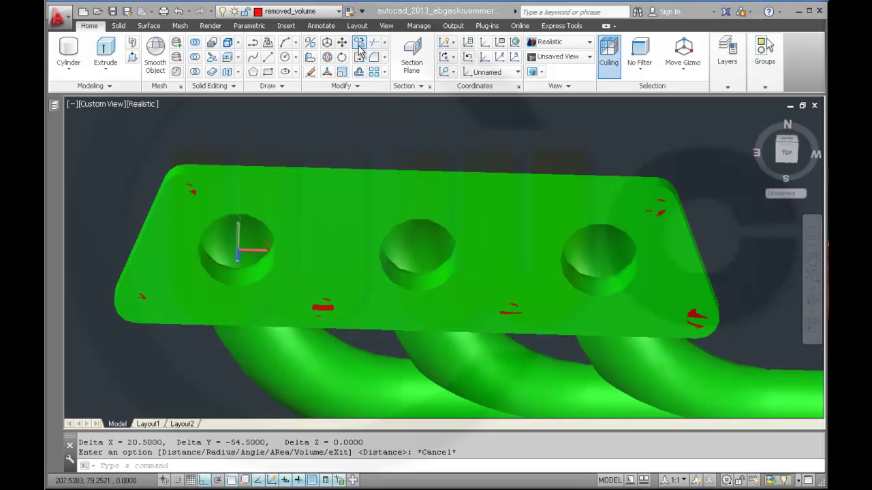
pyautogui.click(328, 317)
pyautogui.click(366, 356)
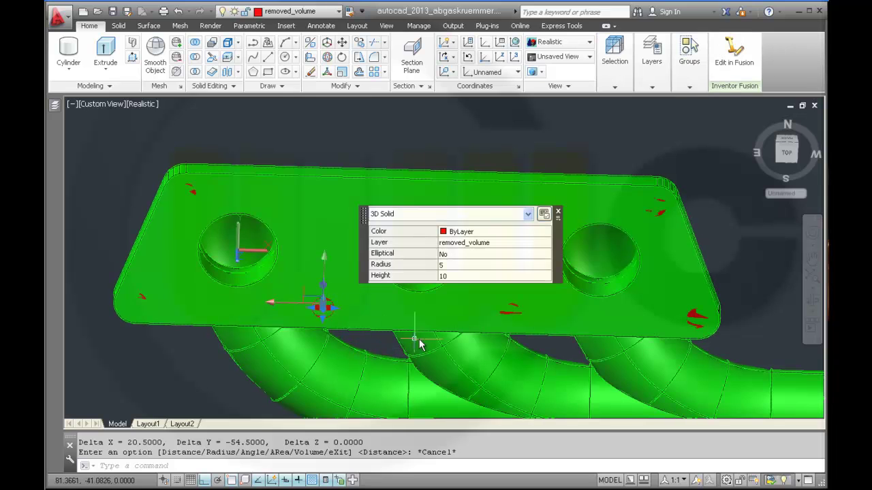
pyautogui.press('Escape')
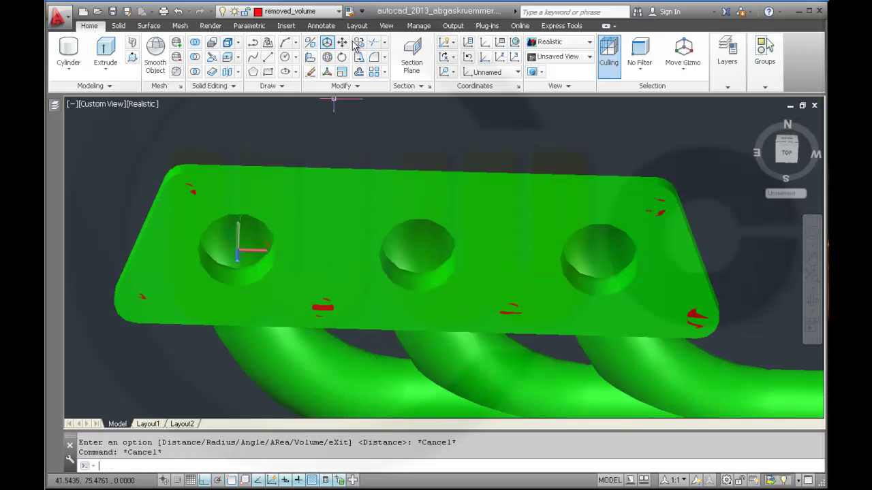
# Copy the two intermediate cylinders on the negative-Y long edge 54.5 in the positive Y direction to the opposite long edge
pyautogui.click(359, 44)
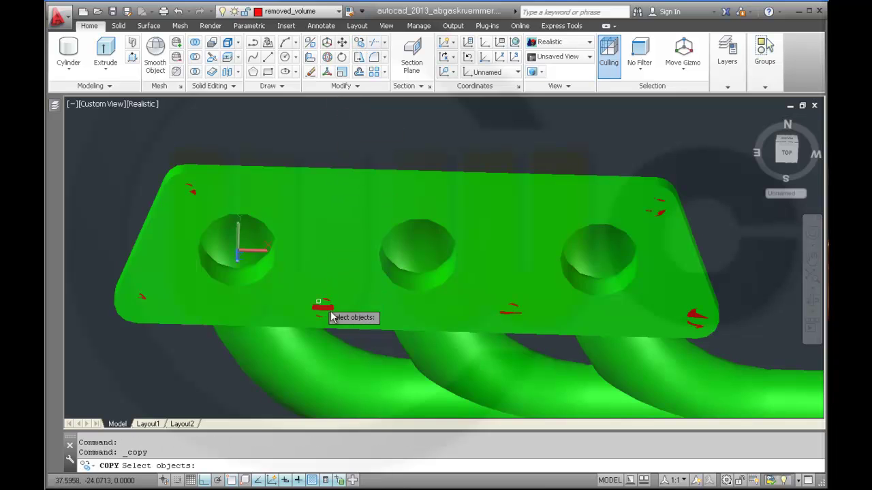
pyautogui.click(326, 311)
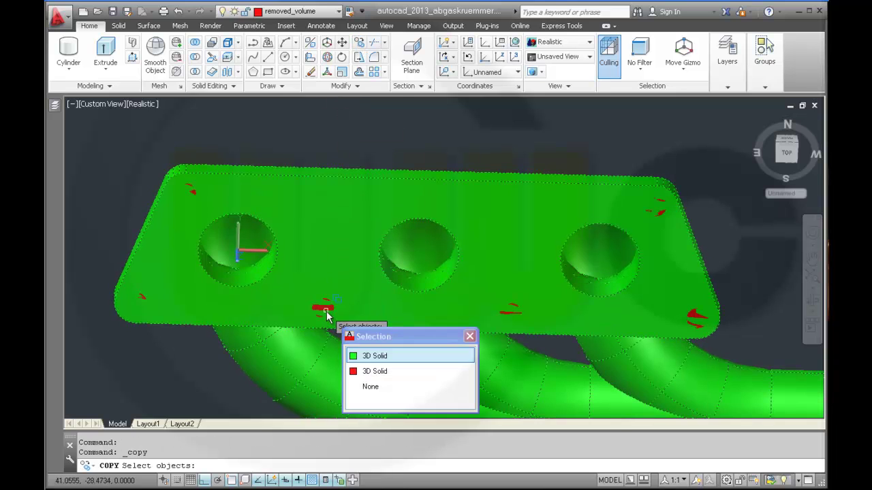
pyautogui.click(369, 375)
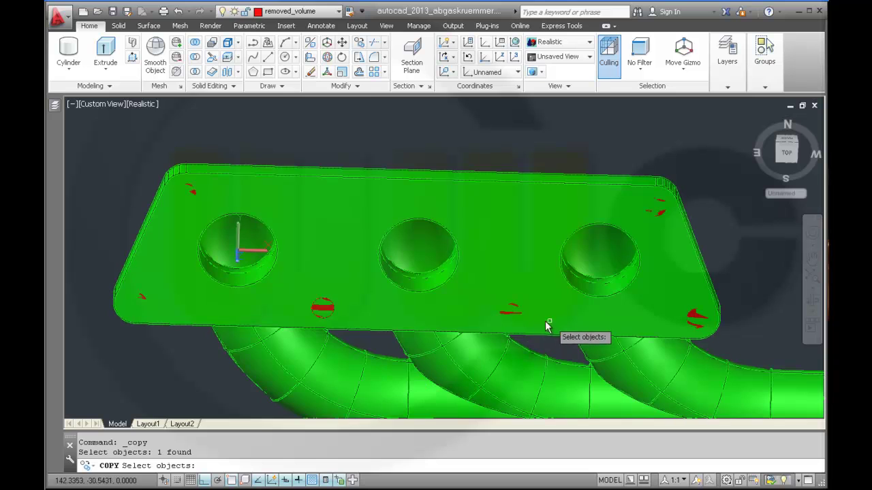
pyautogui.click(512, 317)
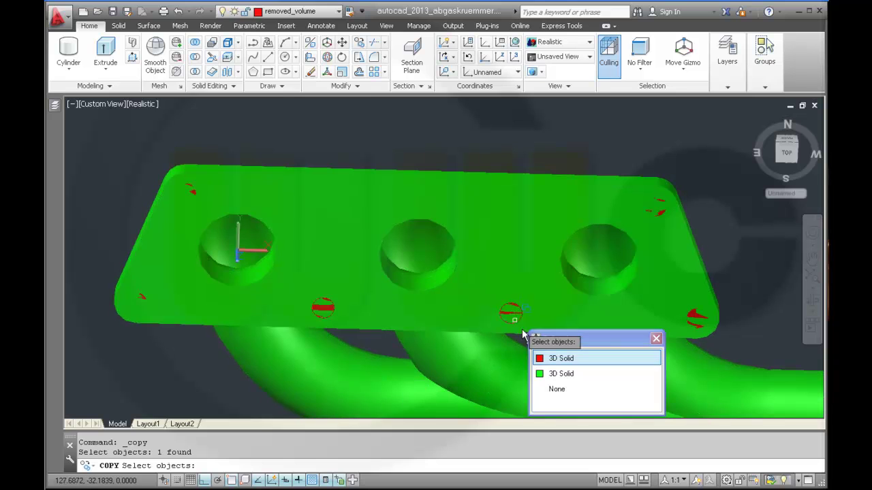
pyautogui.click(548, 359)
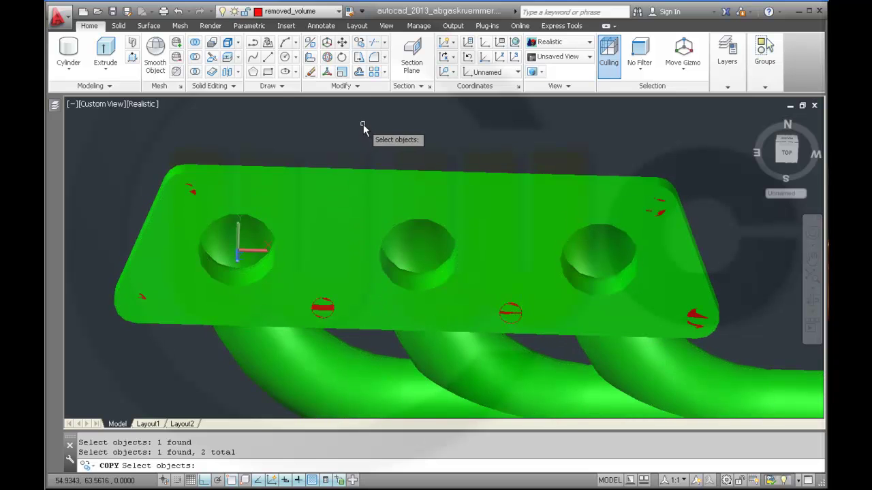
pyautogui.press('Return')
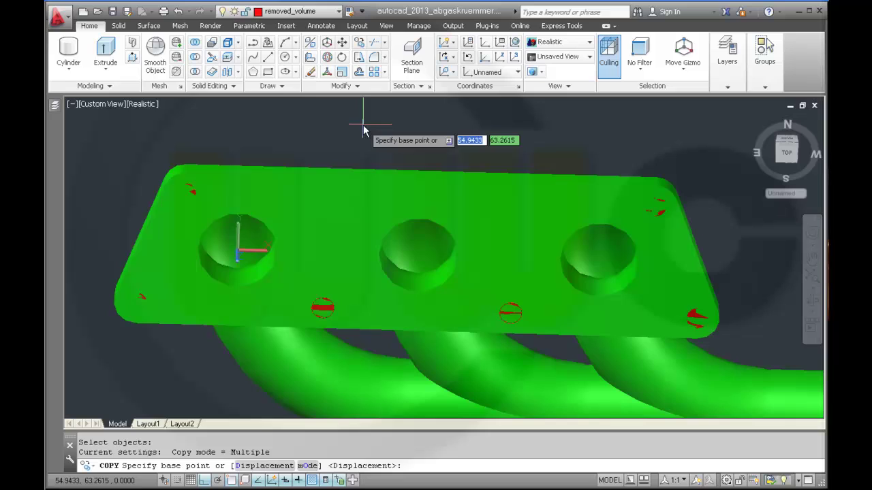
pyautogui.click(322, 305)
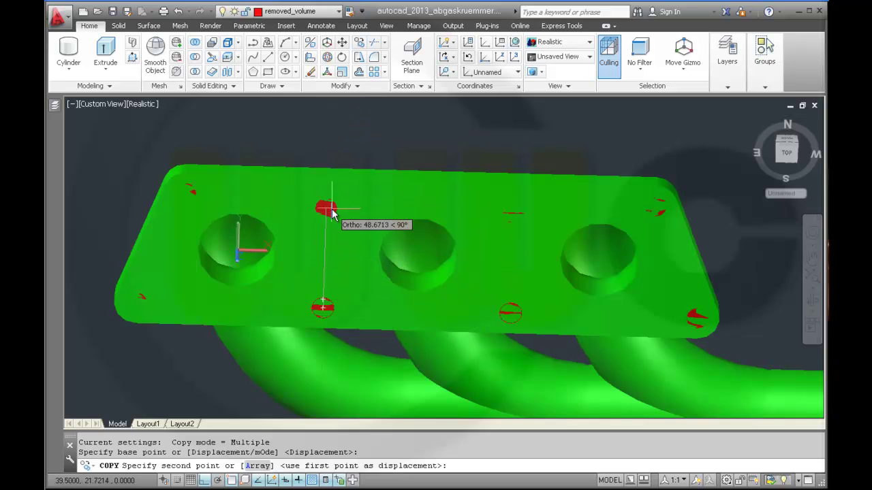
pyautogui.write('54')
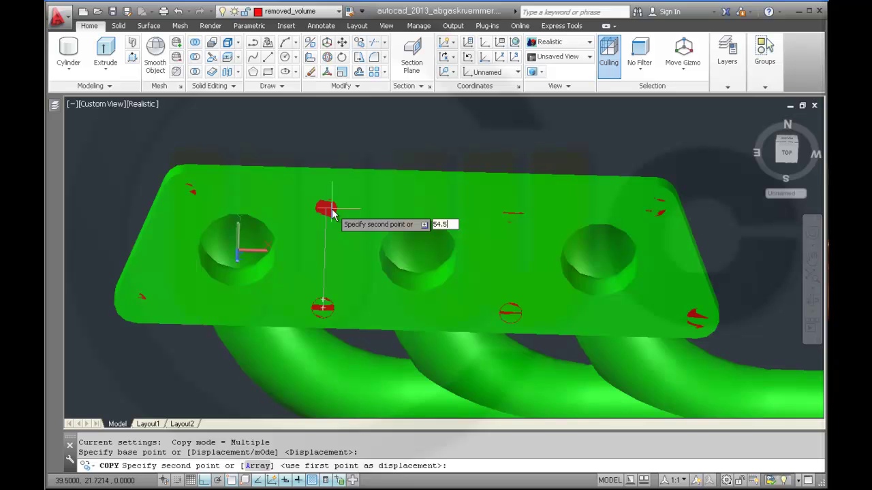
pyautogui.write('.5')
pyautogui.press('Return')
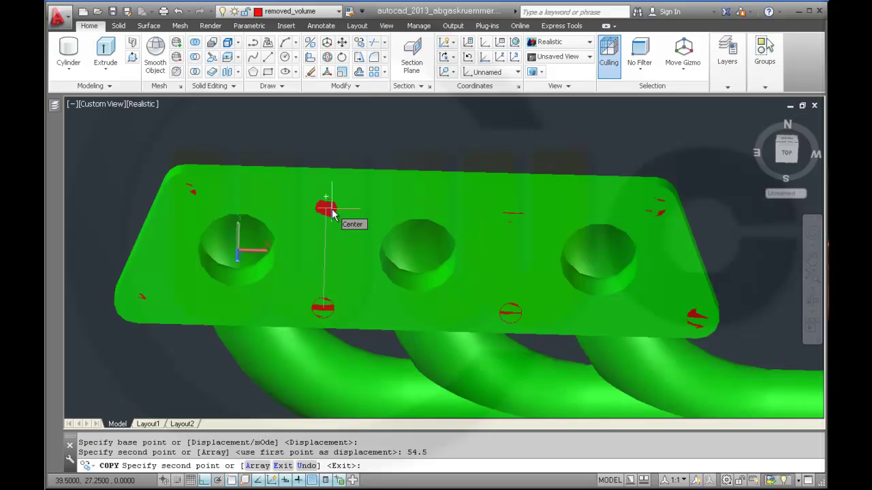
pyautogui.press('Escape')
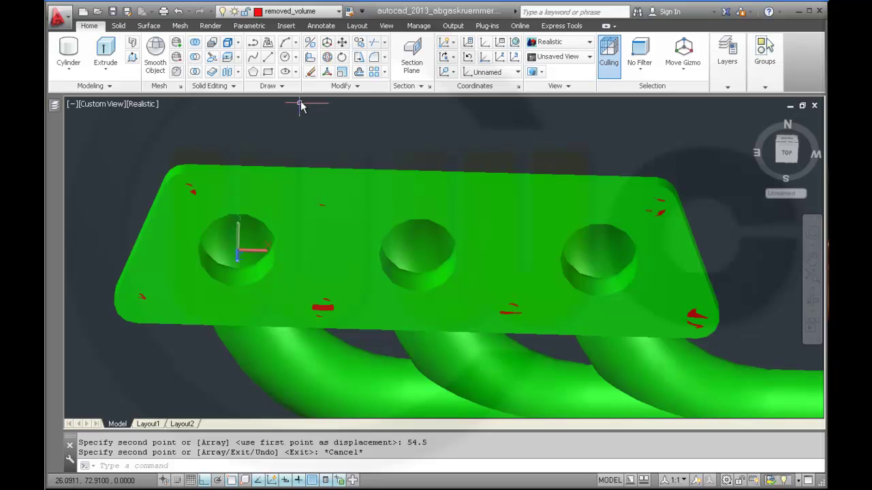
# Try to subtract the cylinder at the flange's negative-X, negative-Y corner from the green manifold body, and undo that subtraction
pyautogui.click(195, 58)
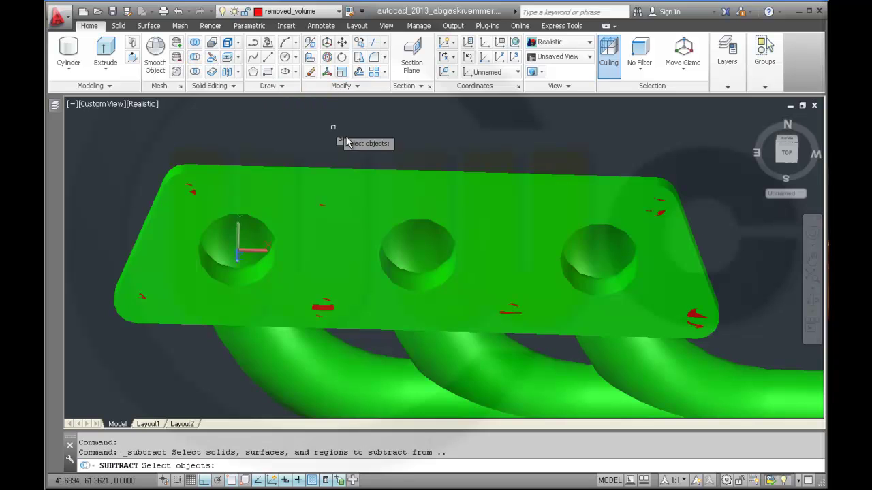
pyautogui.click(306, 190)
pyautogui.press('Return')
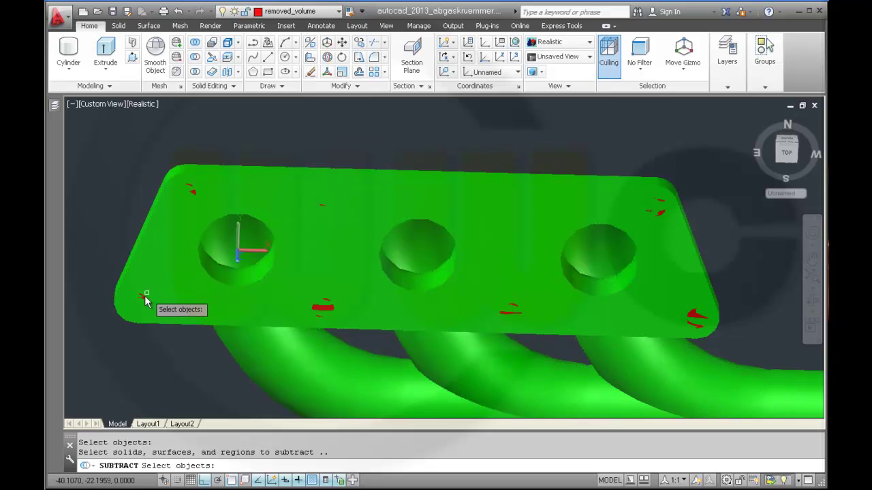
pyautogui.click(139, 302)
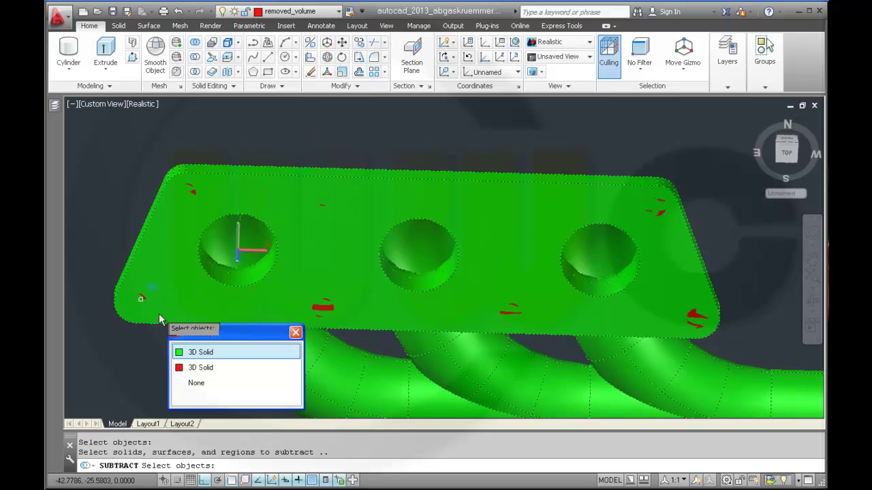
pyautogui.click(190, 367)
pyautogui.press('Return')
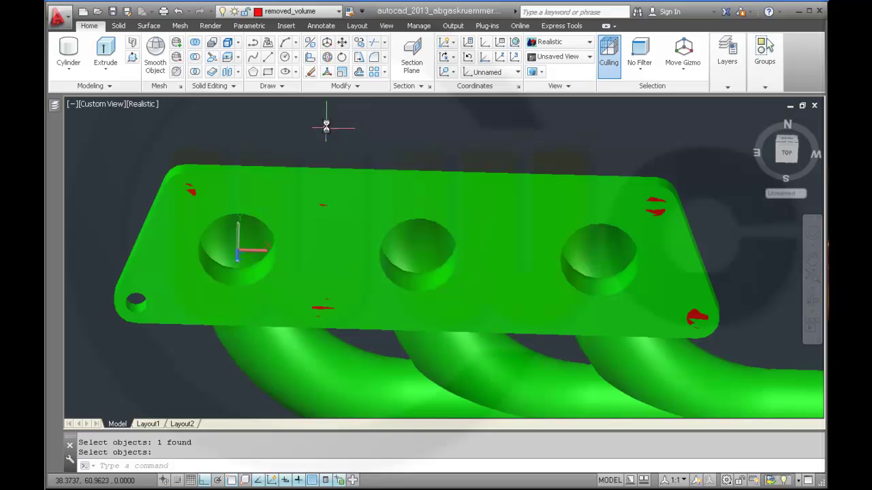
pyautogui.click(179, 12)
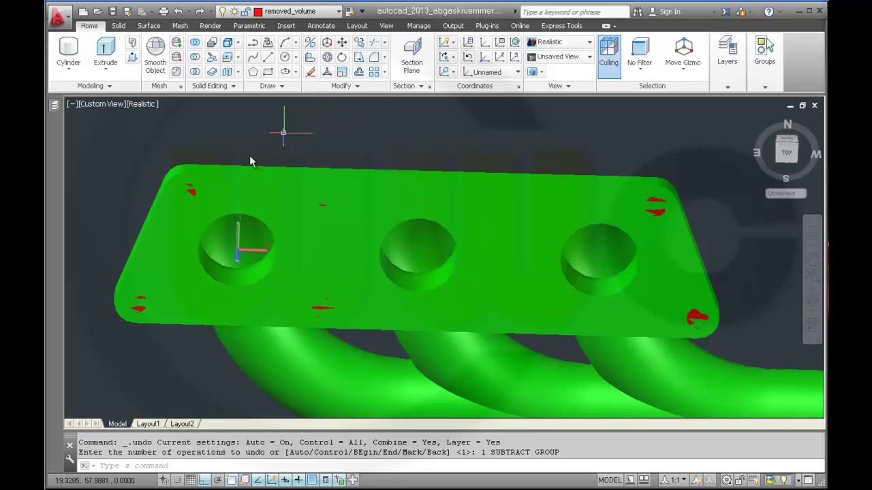
# Select all cylinders similar to the one at the inlet flange's negative-X, negative-Y corner and combine them into one unnamed group
pyautogui.click(138, 309)
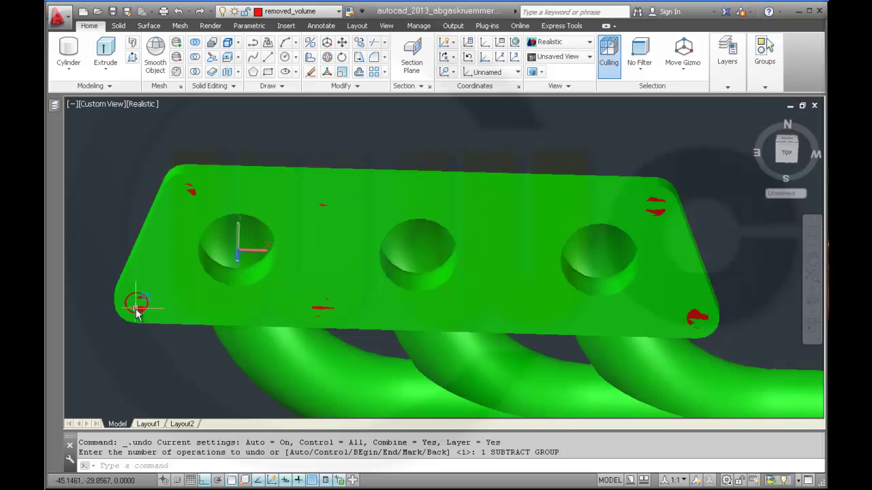
pyautogui.click(186, 354)
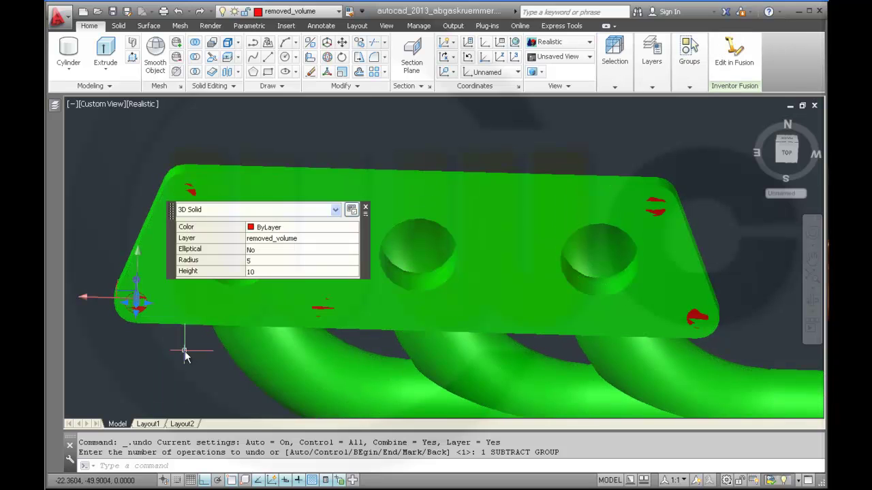
pyautogui.rightClick(117, 195)
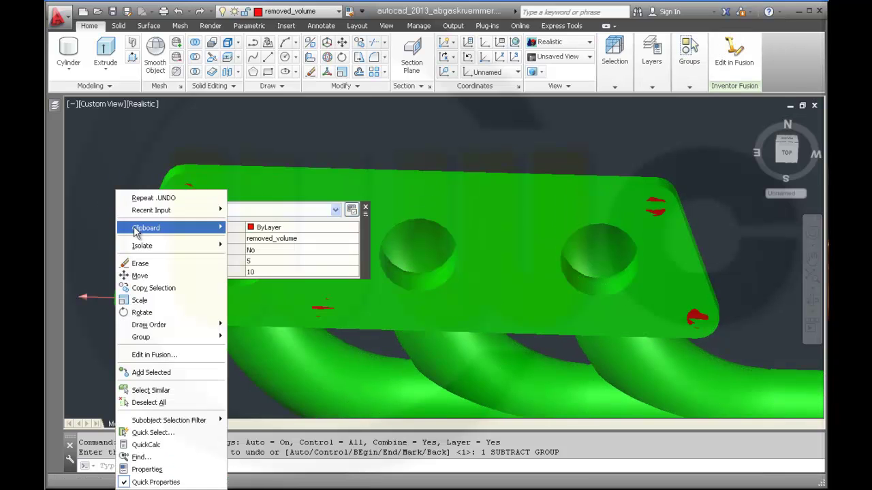
pyautogui.click(172, 394)
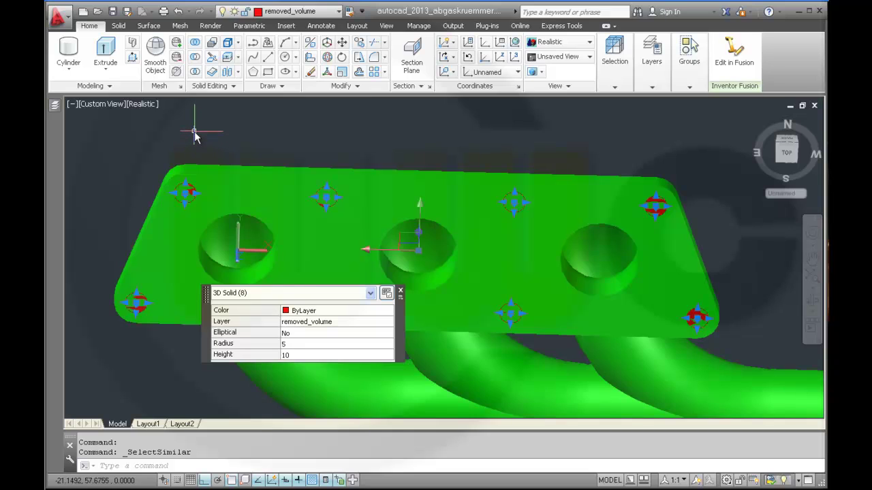
pyautogui.click(689, 58)
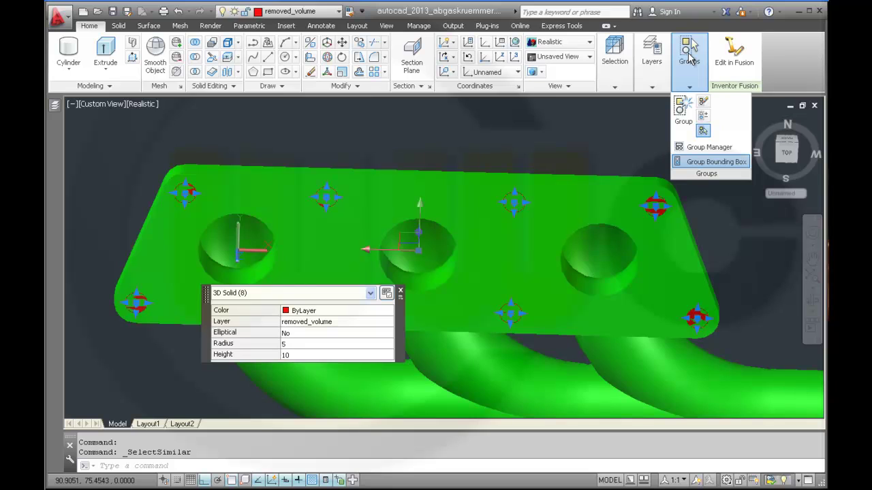
pyautogui.click(683, 109)
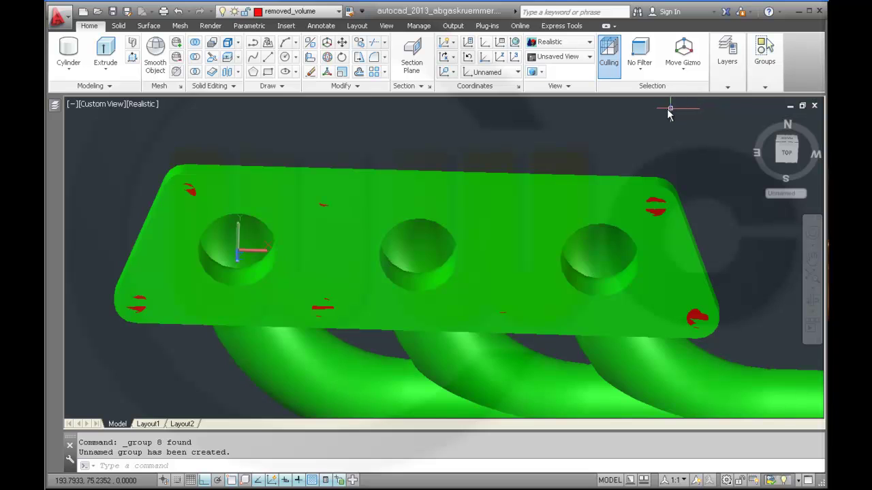
pyautogui.click(186, 195)
pyautogui.click(214, 253)
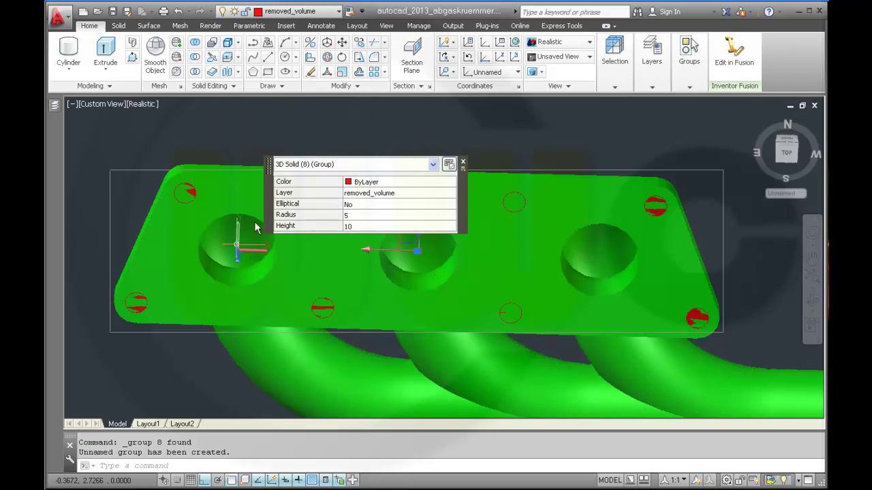
pyautogui.press('Escape')
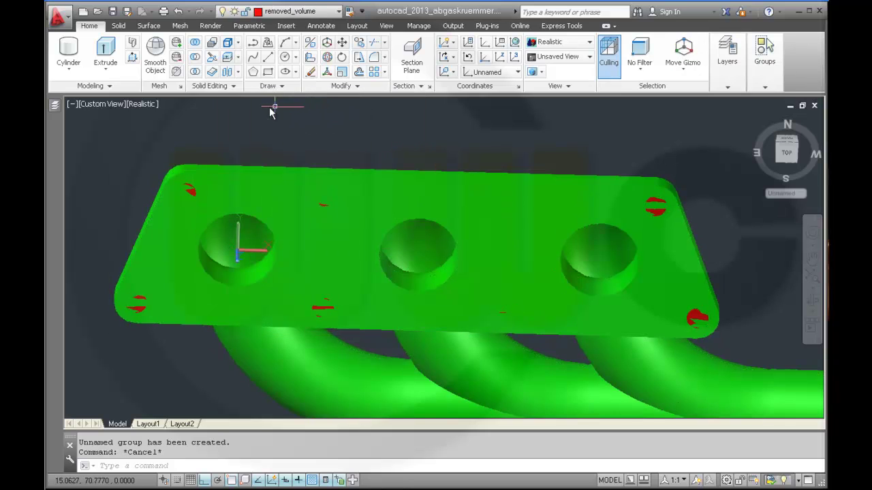
# Subtract the grouped red bolt-hole cylinders from the green manifold body
pyautogui.click(196, 57)
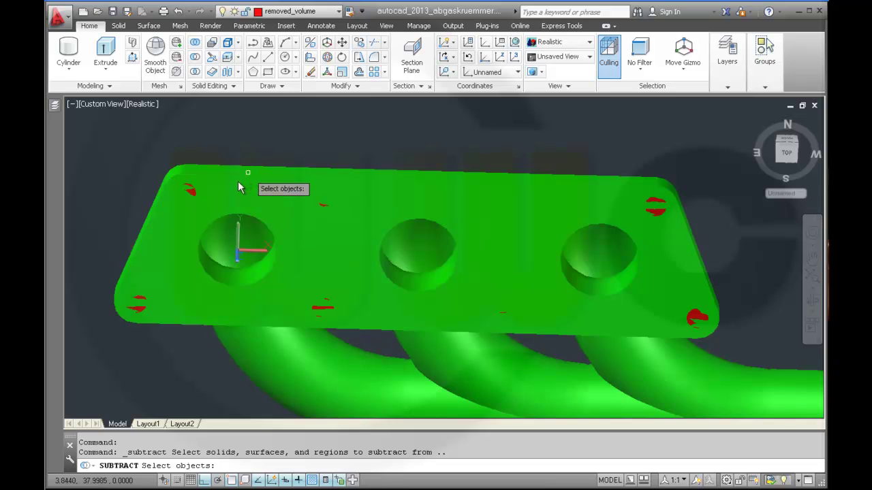
pyautogui.click(240, 189)
pyautogui.press('Return')
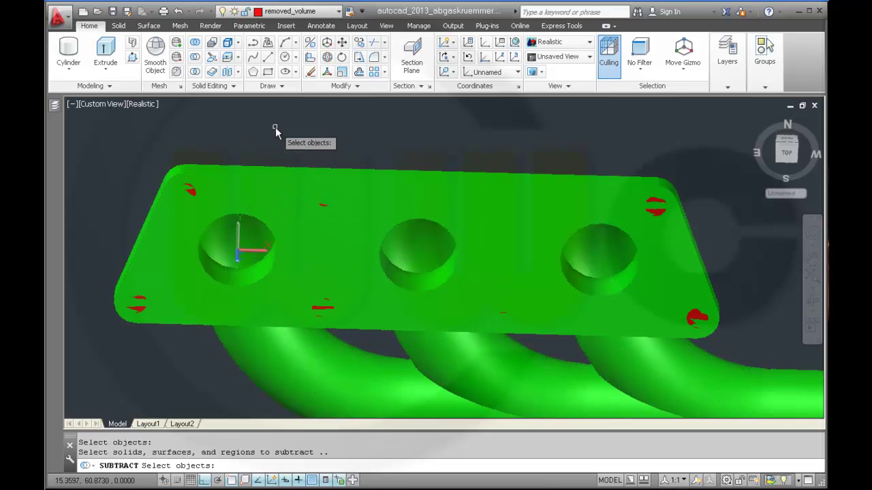
pyautogui.click(189, 196)
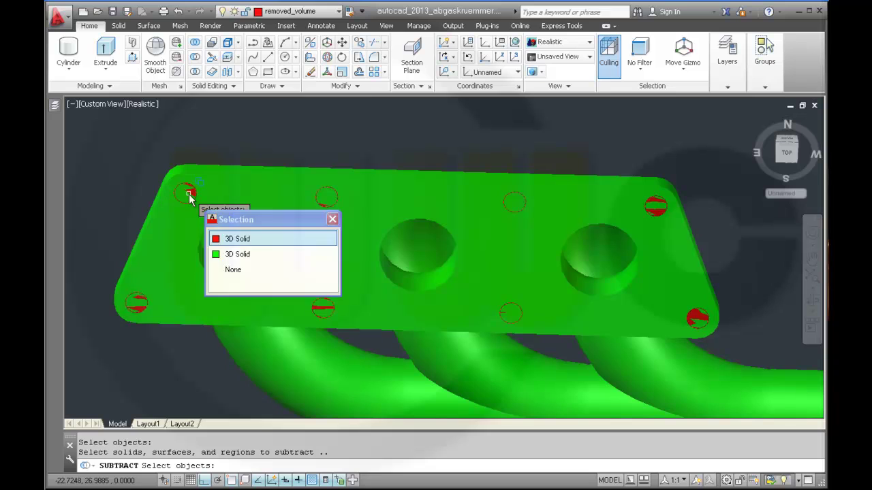
pyautogui.click(224, 240)
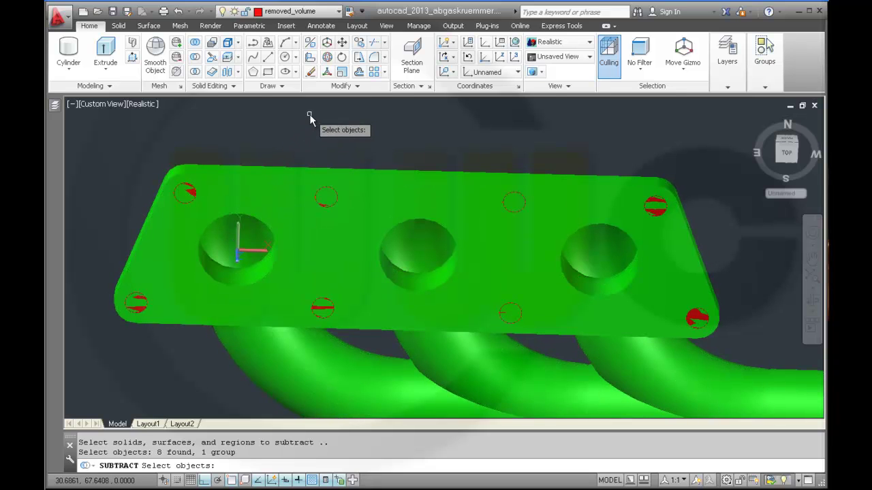
pyautogui.press('Return')
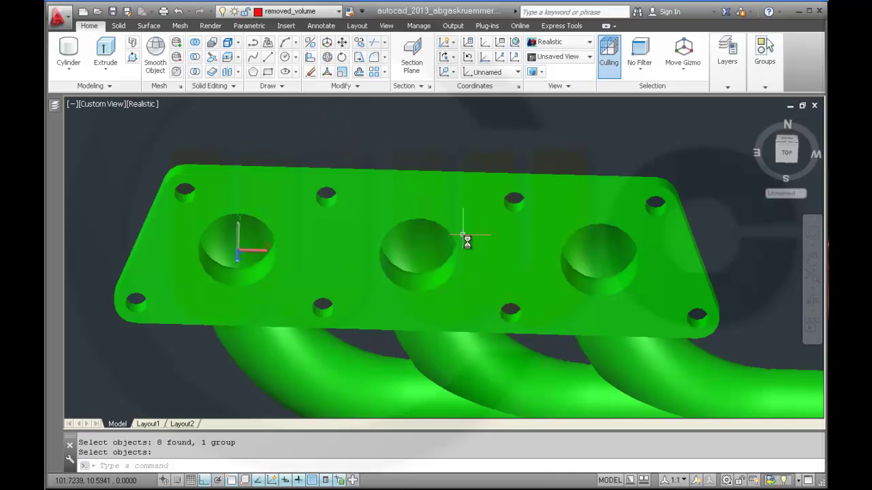
# Inspect the inlet flange's bolt holes and the whole manifold from different angles
pyautogui.keyDown('shift'); pyautogui.moveTo(467, 248); pyautogui.dragTo(468, 233, button='middle'); pyautogui.keyUp('shift')
pyautogui.scroll(2, 469, 239)
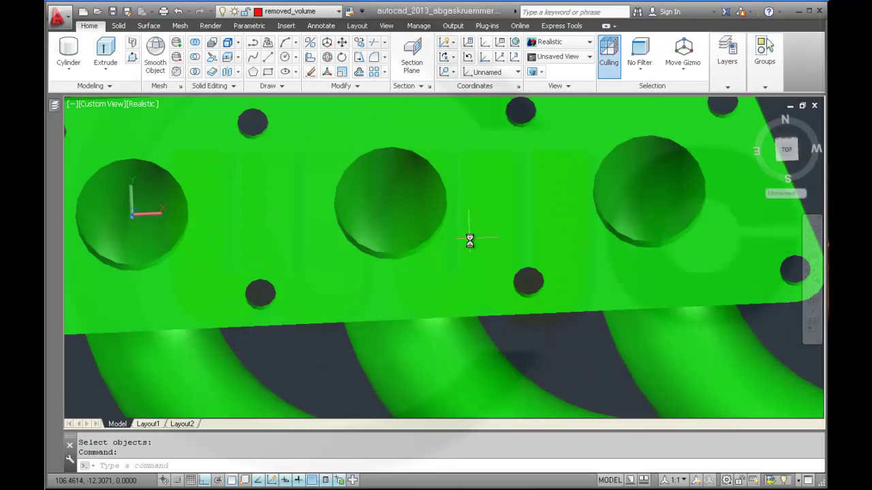
pyautogui.scroll(-4, 493, 254)
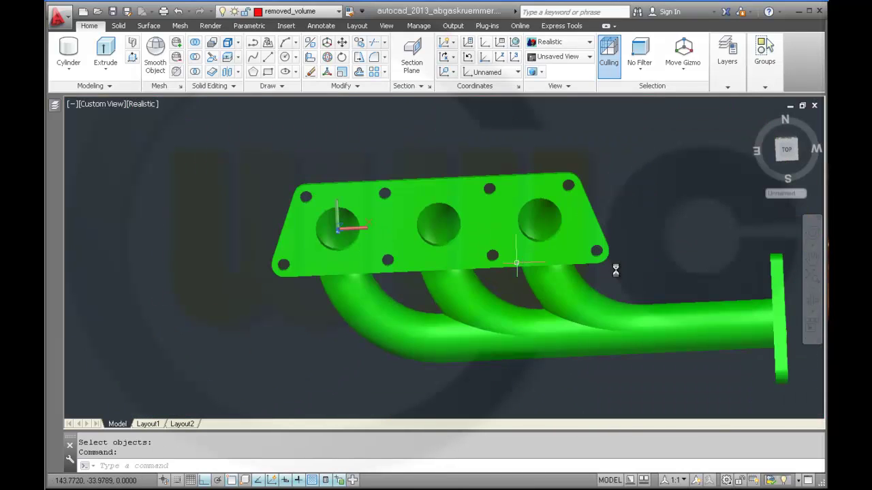
pyautogui.keyDown('shift'); pyautogui.moveTo(662, 247); pyautogui.dragTo(510, 179, button='middle'); pyautogui.keyUp('shift')
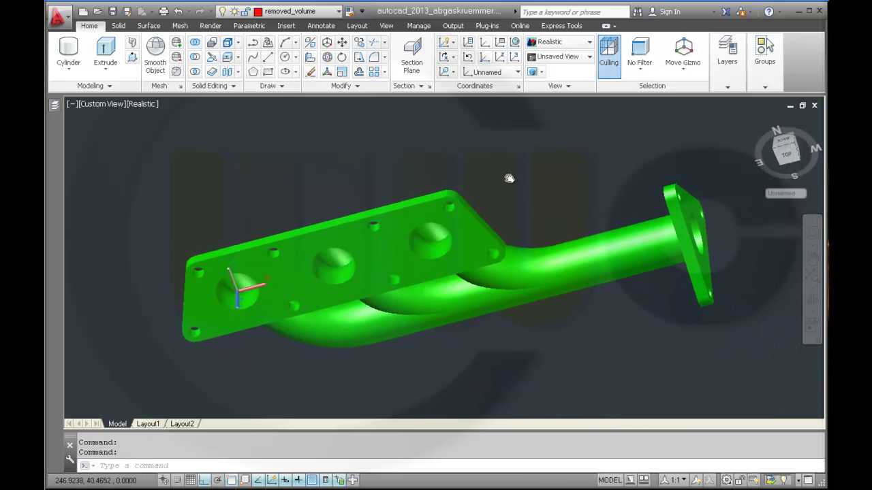
pyautogui.scroll(2, 525, 193)
pyautogui.scroll(-3, 529, 194)
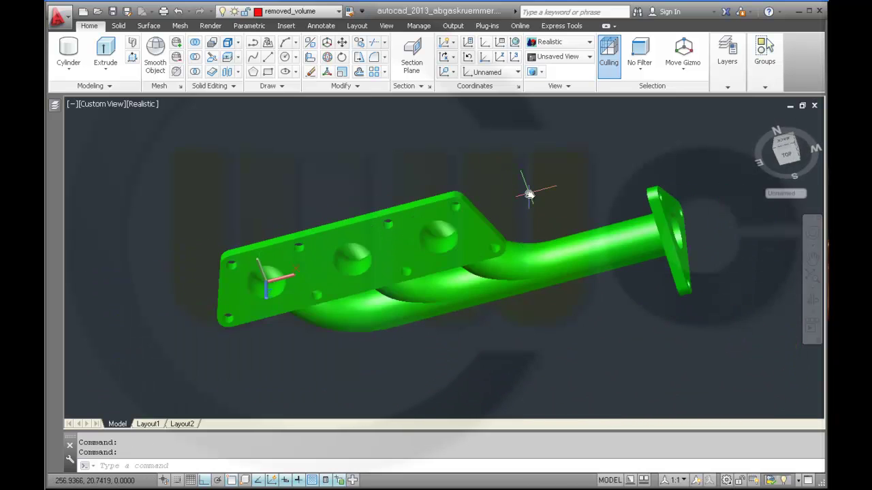